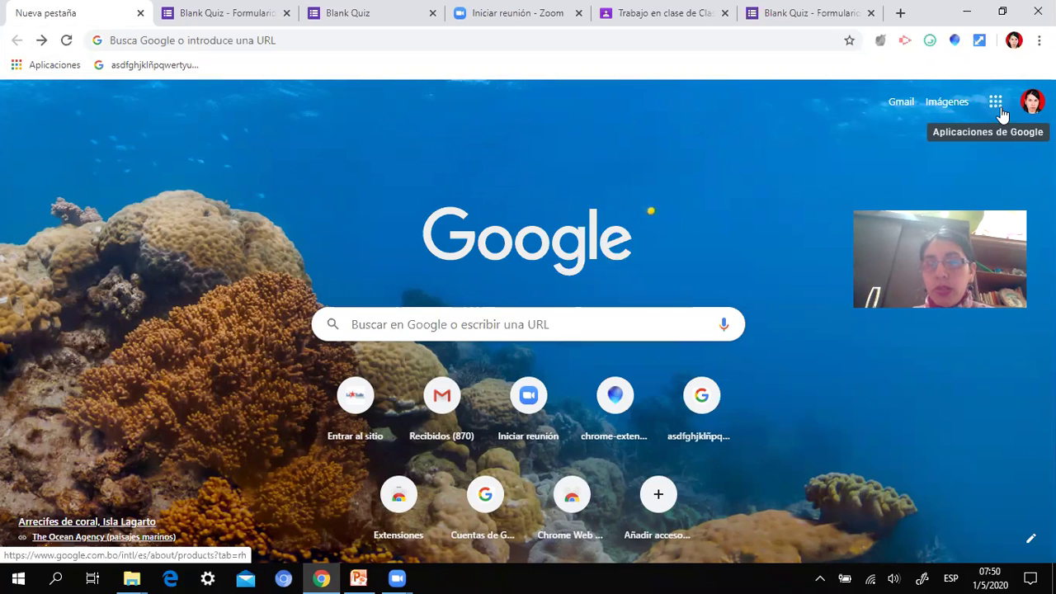
# Step: Open Google Drive and create a new blank Google Forms form
pyautogui.click(996, 105)
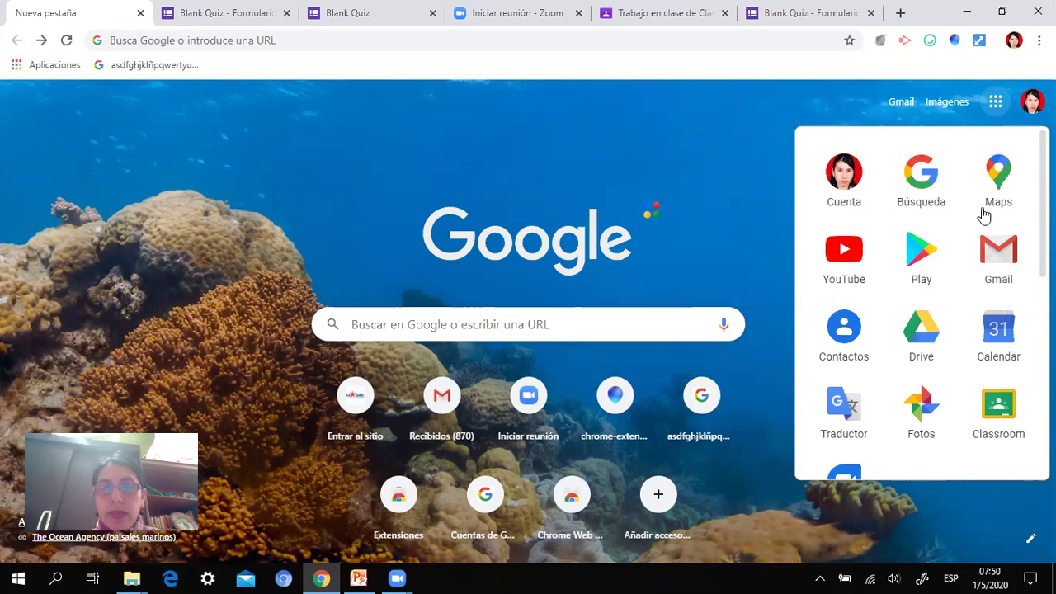
pyautogui.click(924, 338)
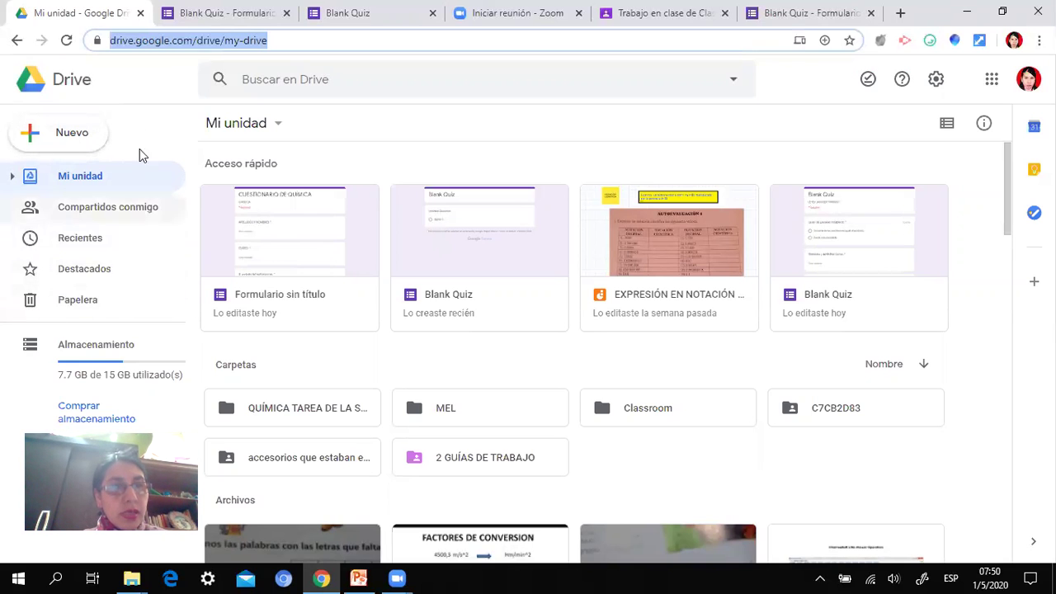
pyautogui.click(58, 133)
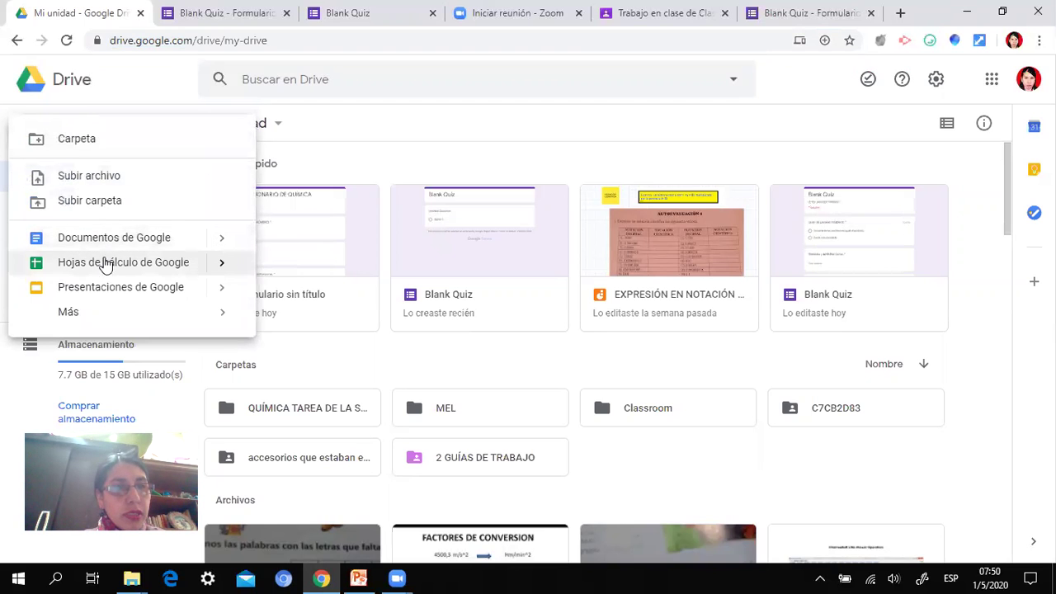
pyautogui.moveTo(107, 317)
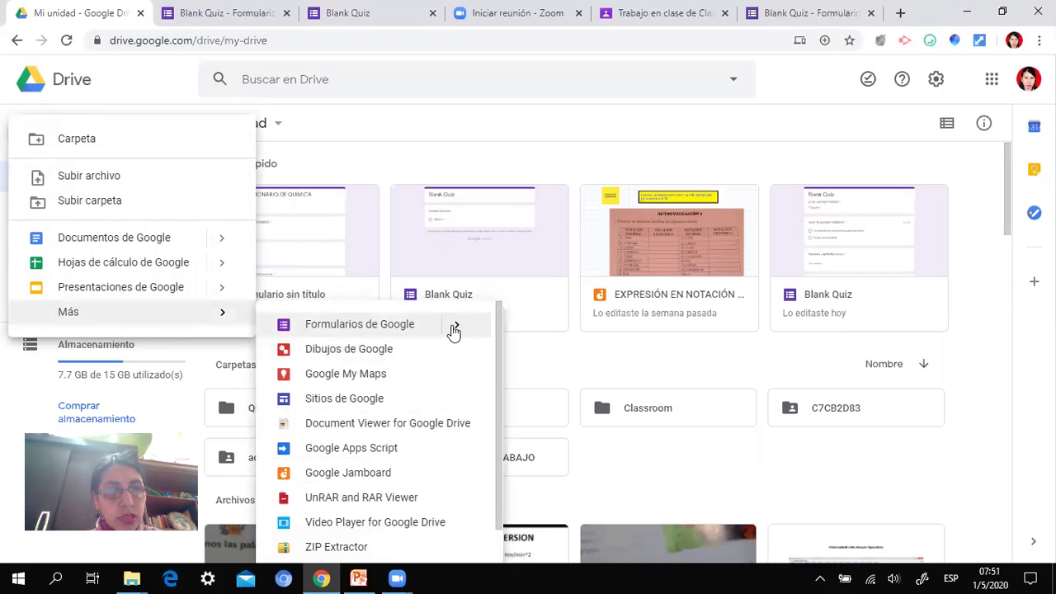
pyautogui.moveTo(454, 330)
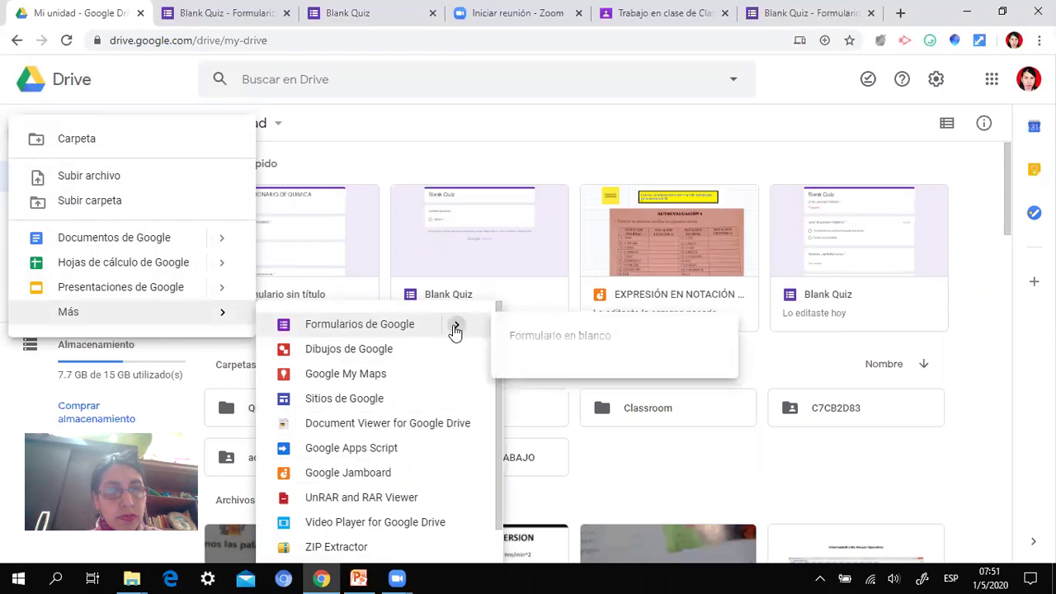
pyautogui.click(410, 327)
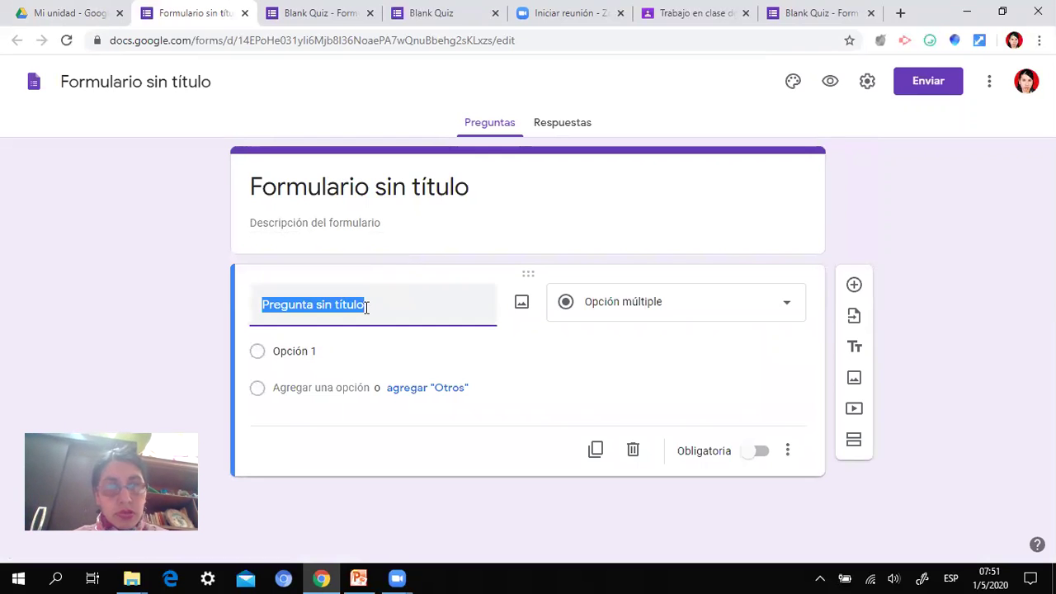
# Step: Set the form's title to "QUÍMICA" in capital letters
pyautogui.click(414, 200)
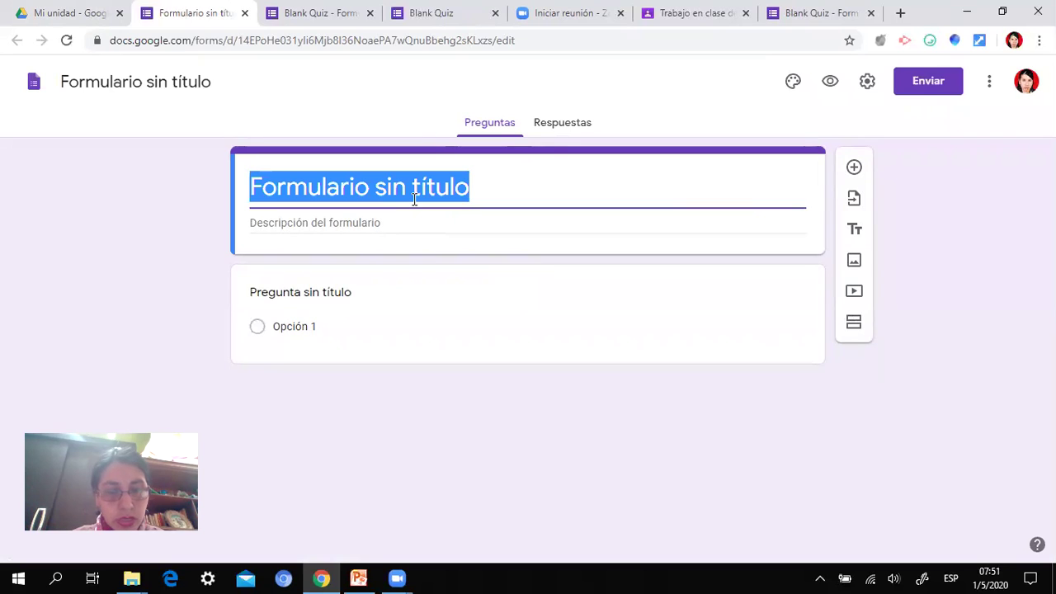
pyautogui.write('química')
pyautogui.press('BackSpace')
pyautogui.press('BackSpace')
pyautogui.press('BackSpace')
pyautogui.press('BackSpace')
pyautogui.press('BackSpace')
pyautogui.press('BackSpace')
pyautogui.press('BackSpace')
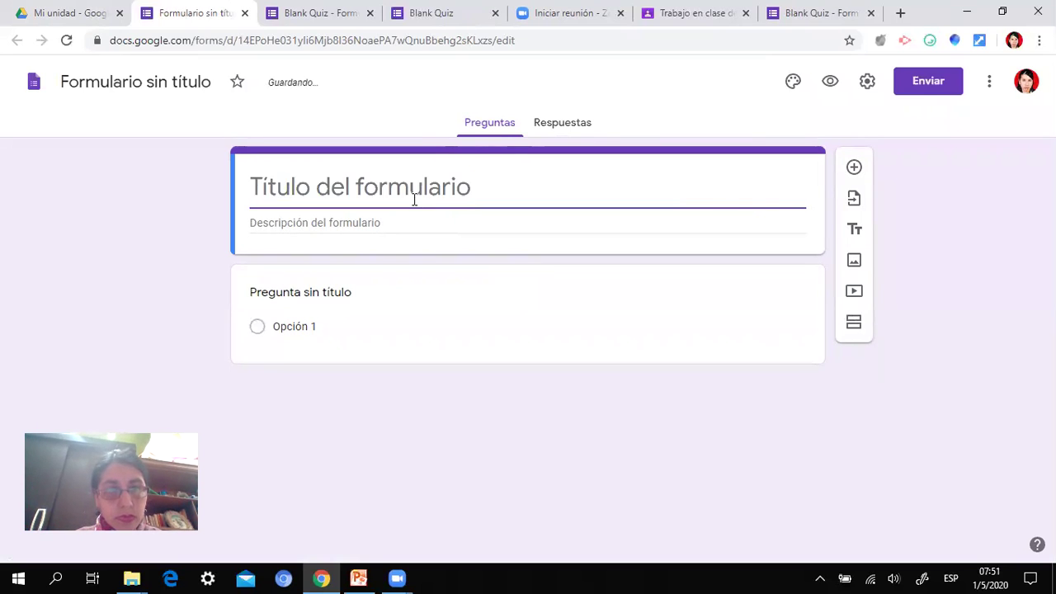
pyautogui.write('QU')
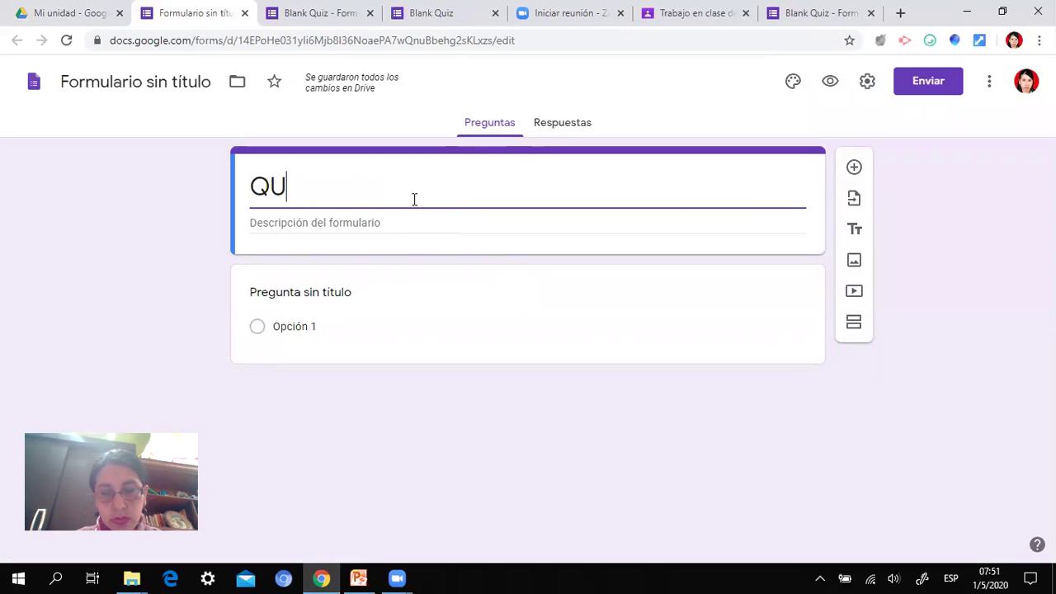
pyautogui.write('ÍMICS')
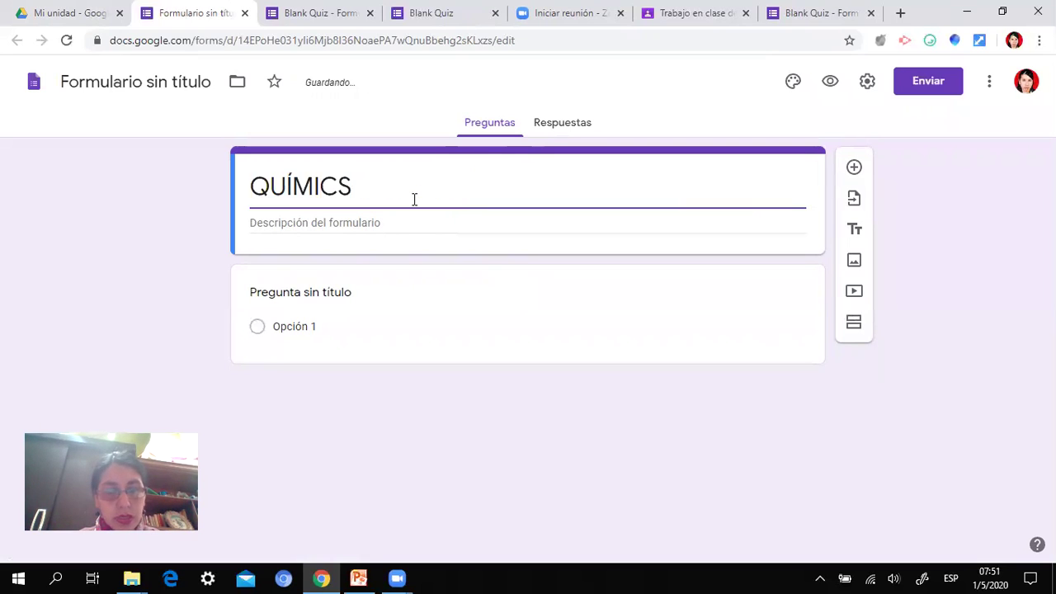
pyautogui.press('BackSpace')
pyautogui.write('A')
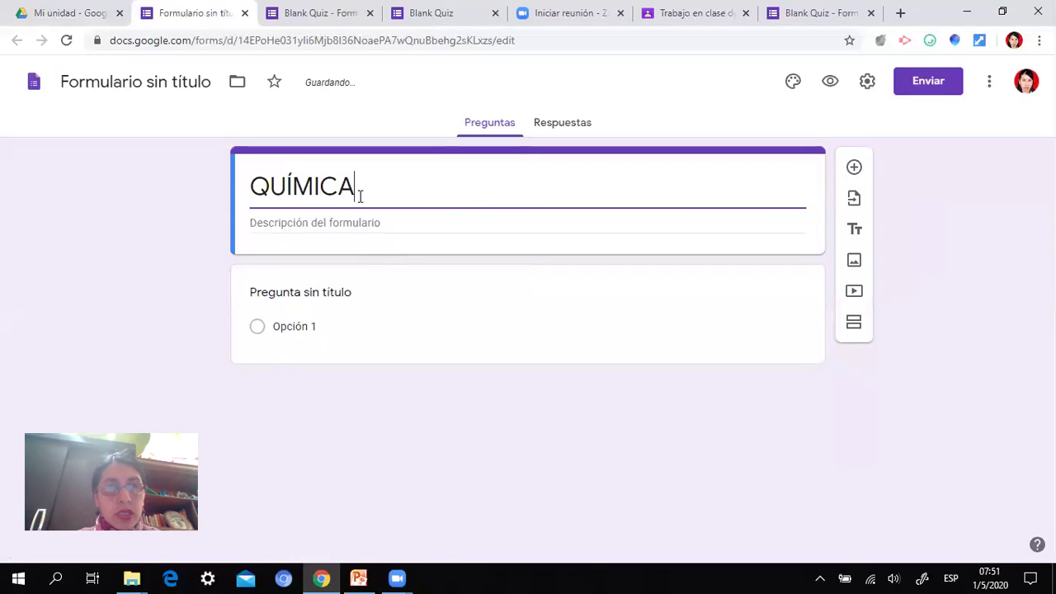
# Step: Enter "Segundos A,B y C" as the form's description
pyautogui.click(356, 221)
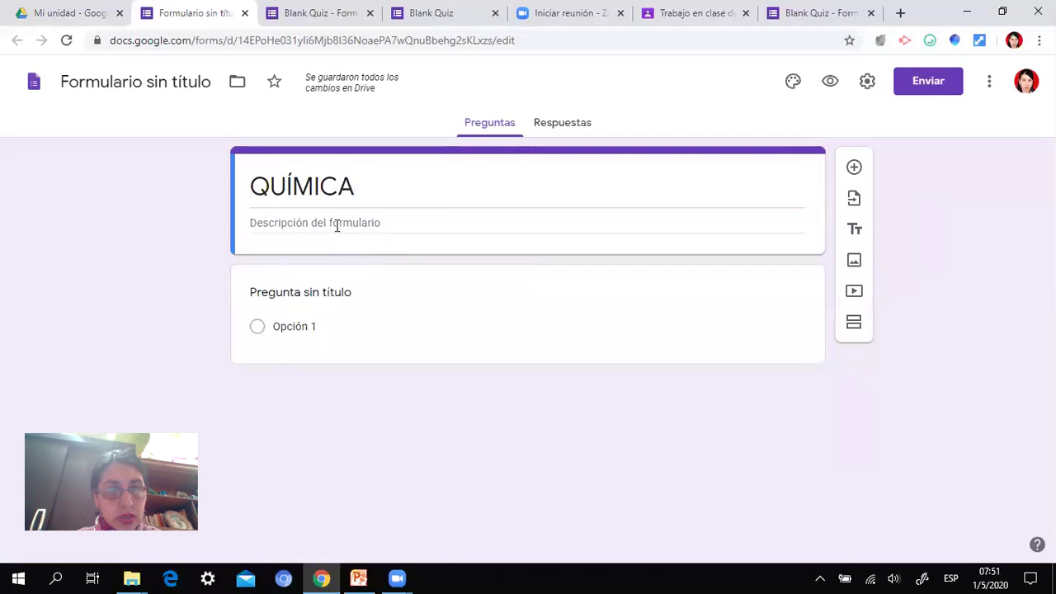
pyautogui.click(337, 224)
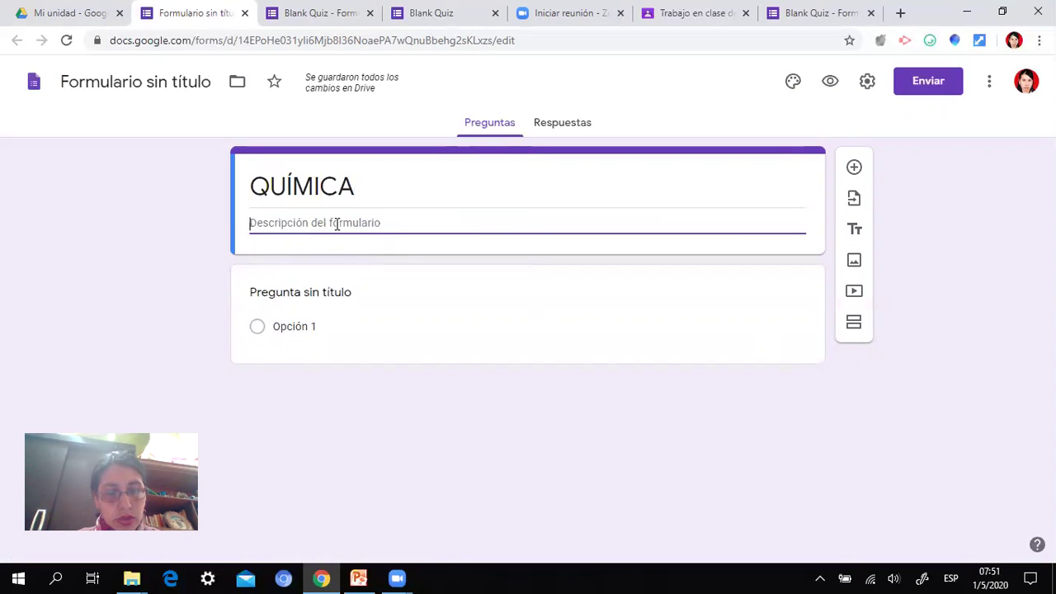
pyautogui.write('s')
pyautogui.press('BackSpace')
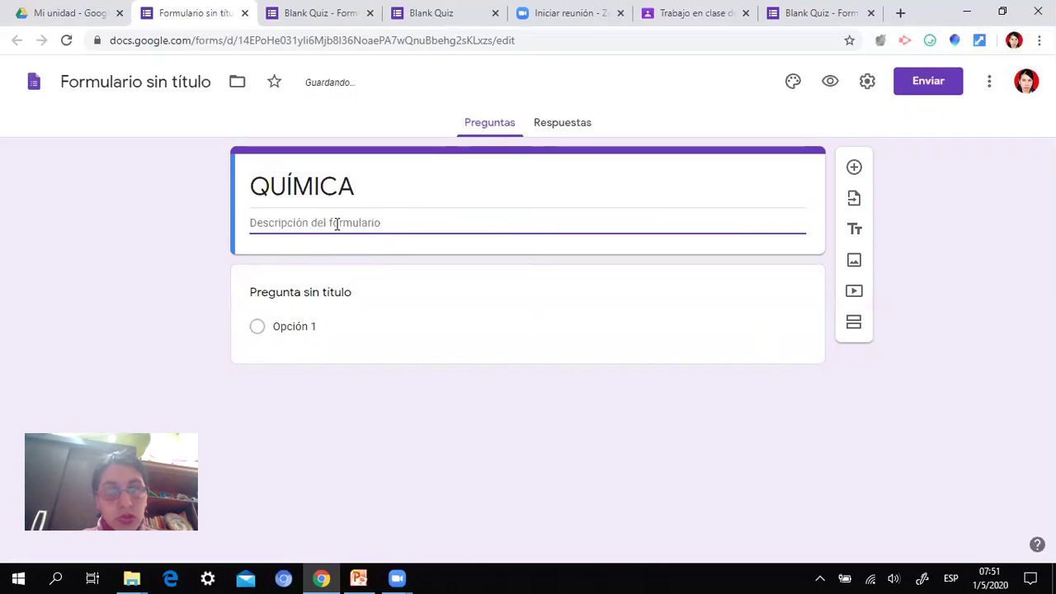
pyautogui.write('Segundos A,')
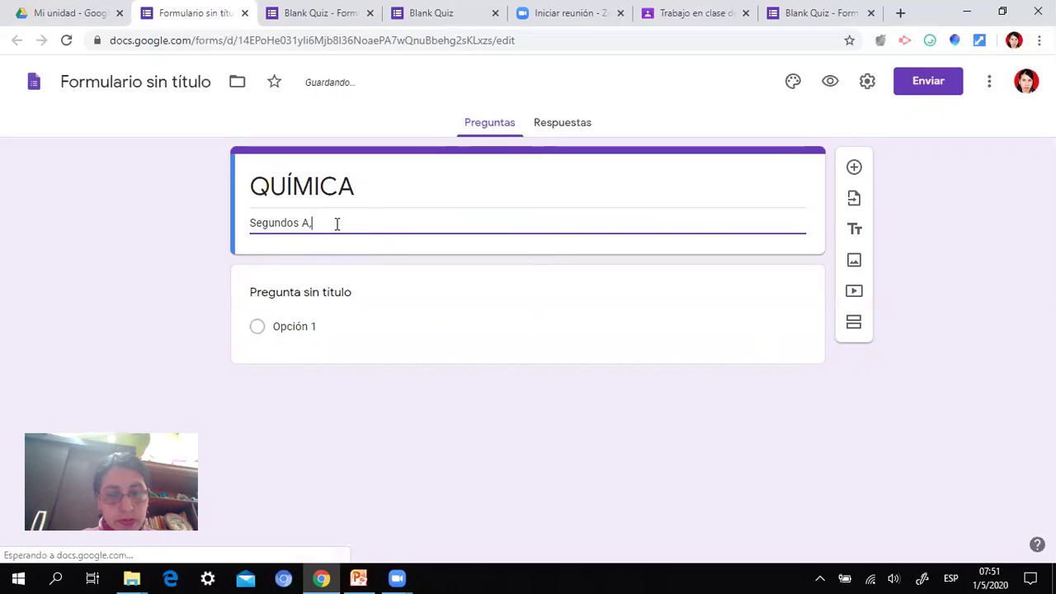
pyautogui.write('Y')
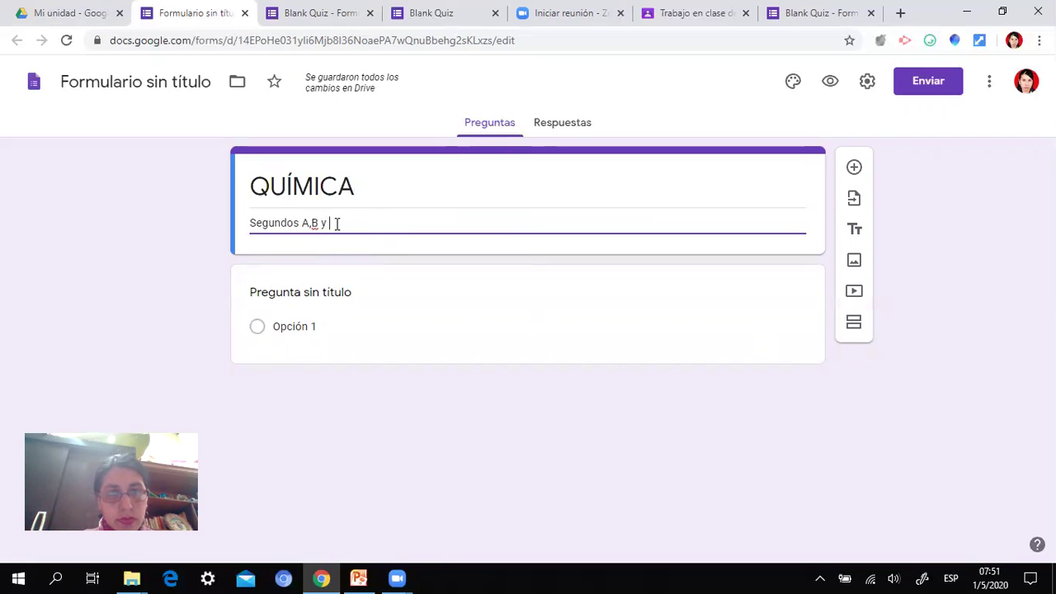
# Step: Change the first question's type to Respuesta breve
pyautogui.click(313, 295)
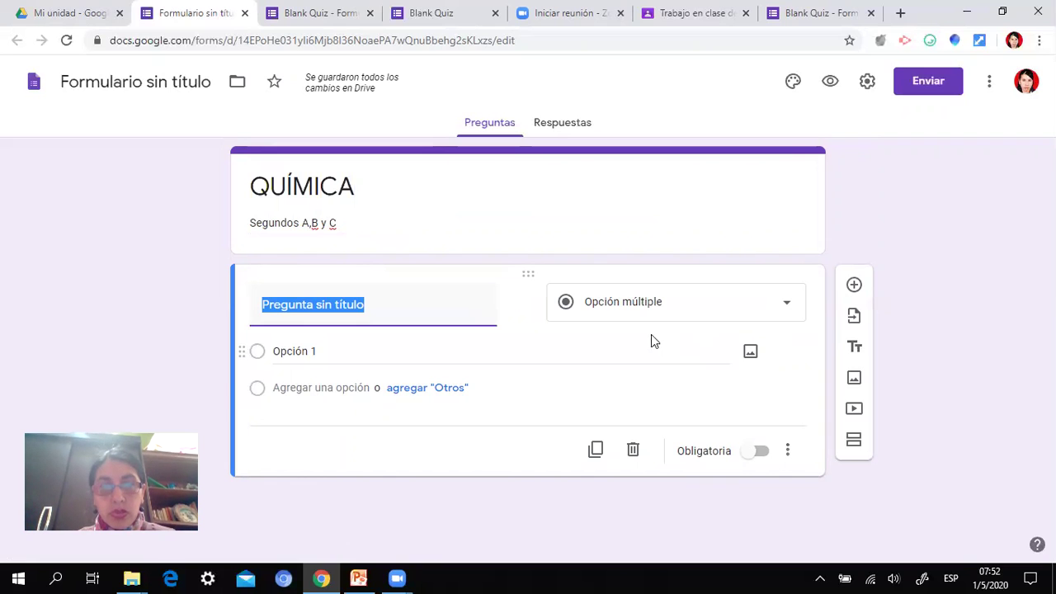
pyautogui.click(786, 312)
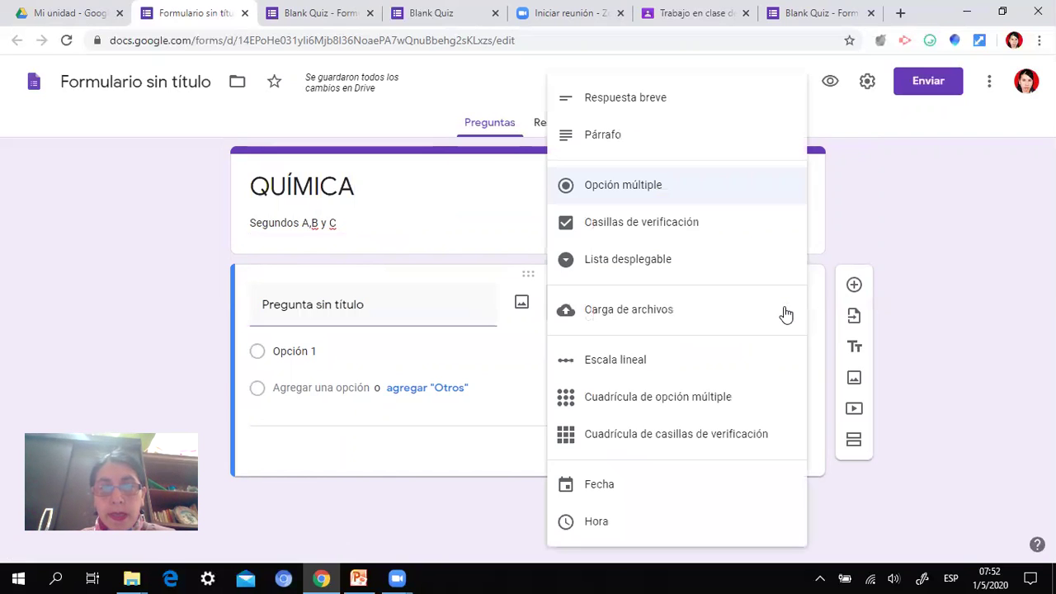
pyautogui.click(676, 99)
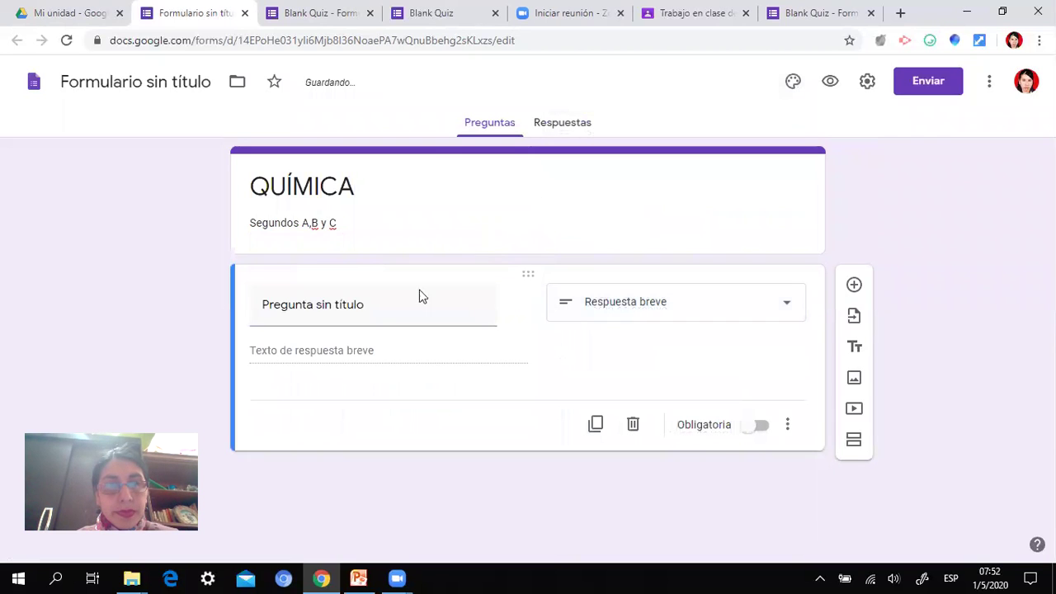
# Step: Title the first question "Apellido Paterno" and make it a required question
pyautogui.click(353, 318)
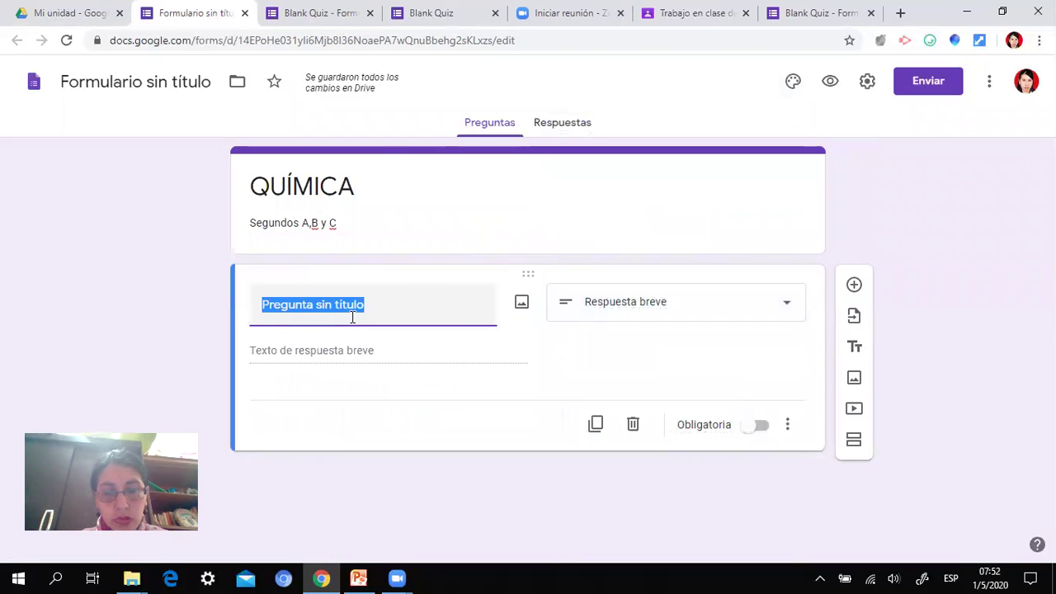
pyautogui.write('naP')
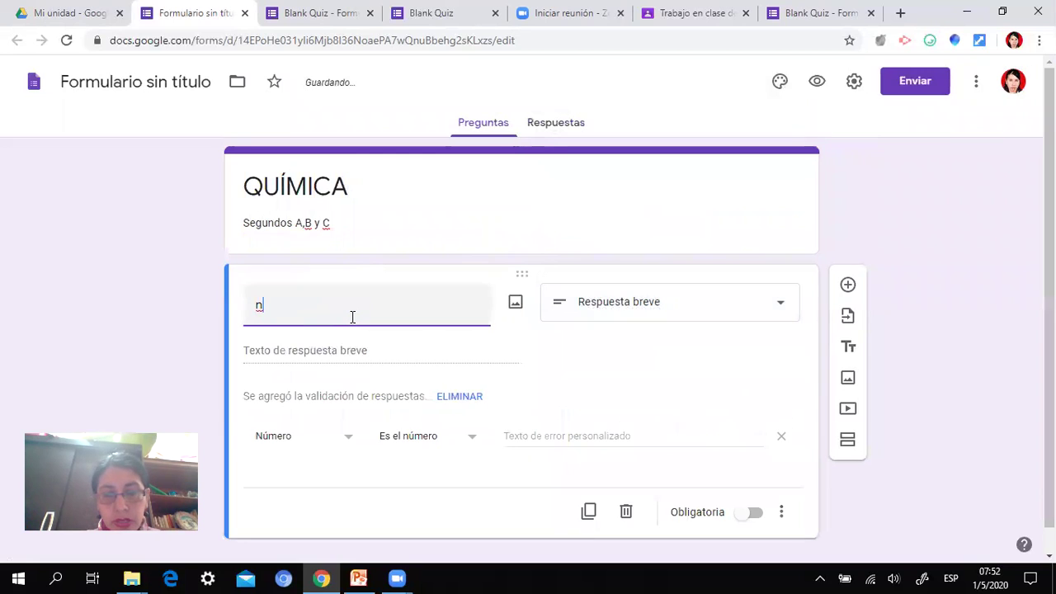
pyautogui.press('BackSpace')
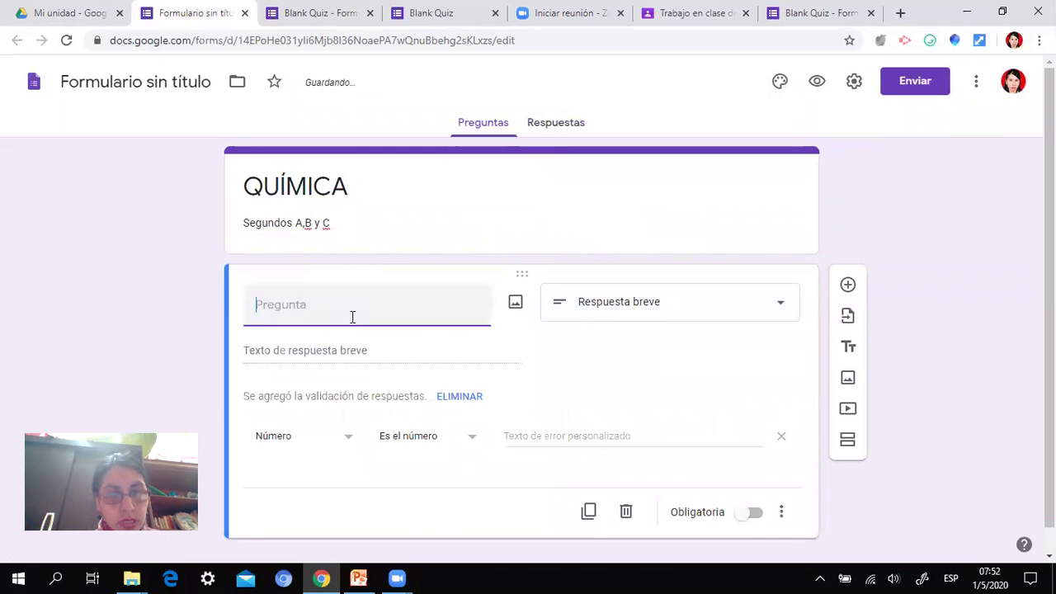
pyautogui.write('a')
pyautogui.press('BackSpace')
pyautogui.write('Apellidos')
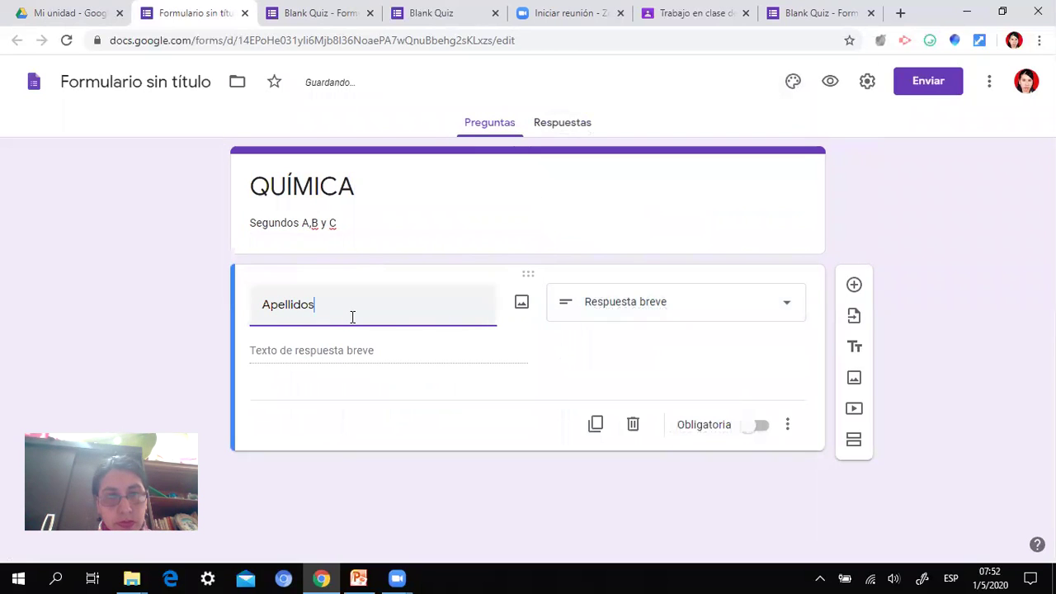
pyautogui.press('BackSpace')
pyautogui.write(' Pa')
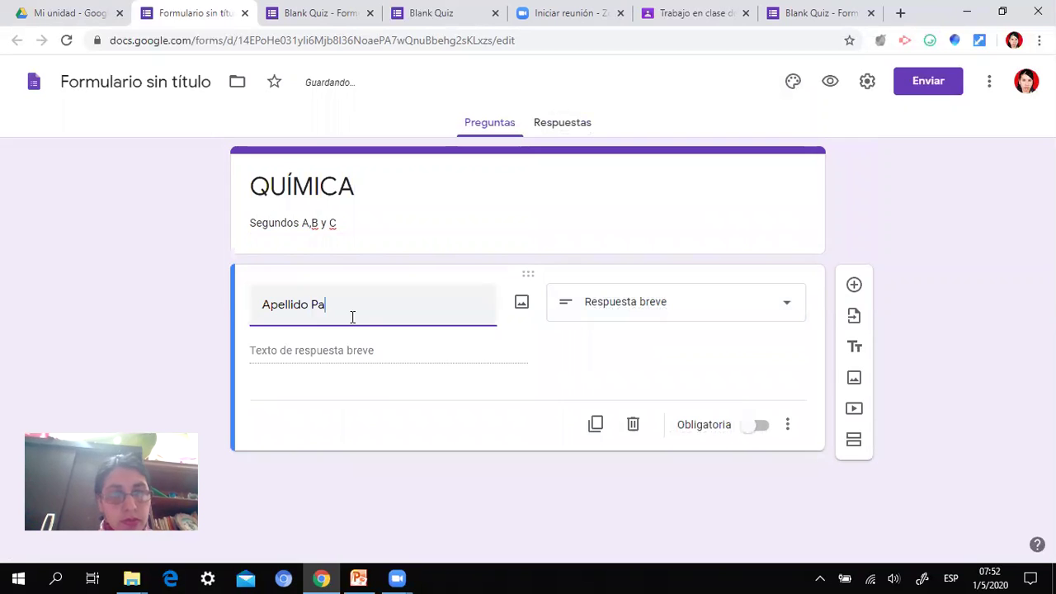
pyautogui.write('terno')
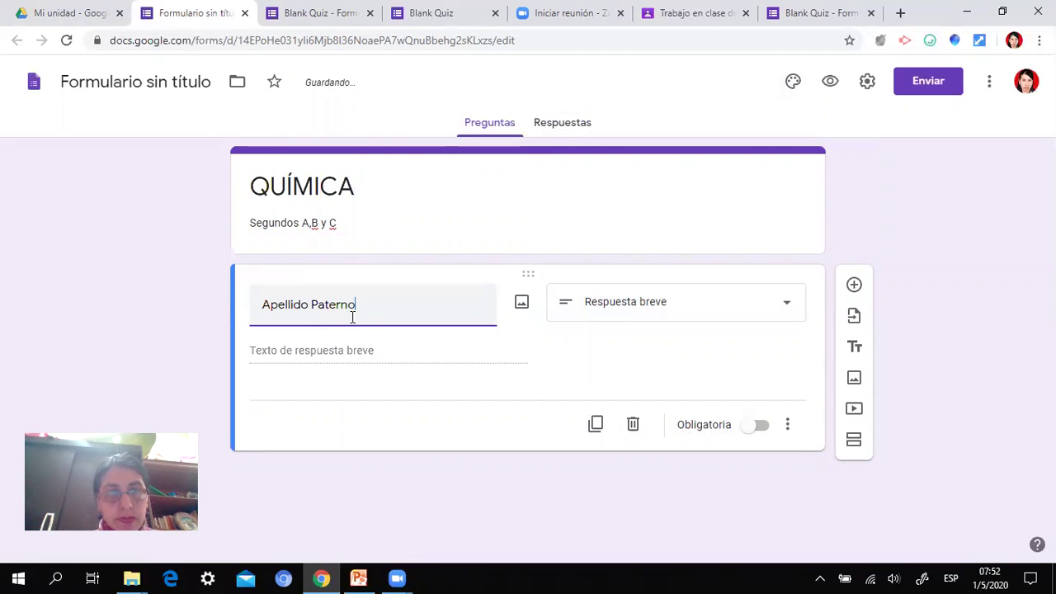
pyautogui.click(322, 350)
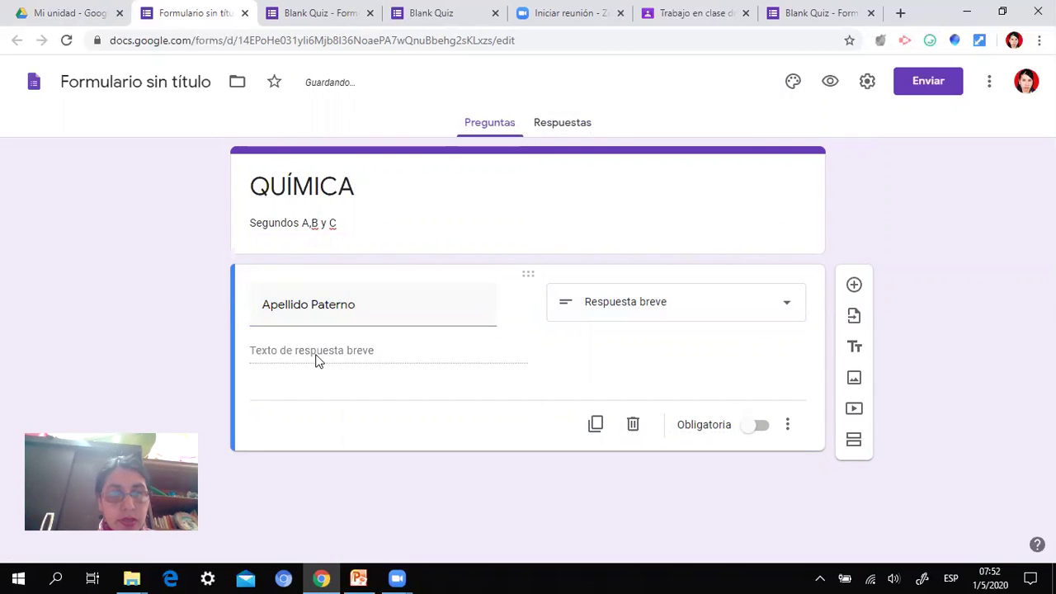
pyautogui.click(765, 431)
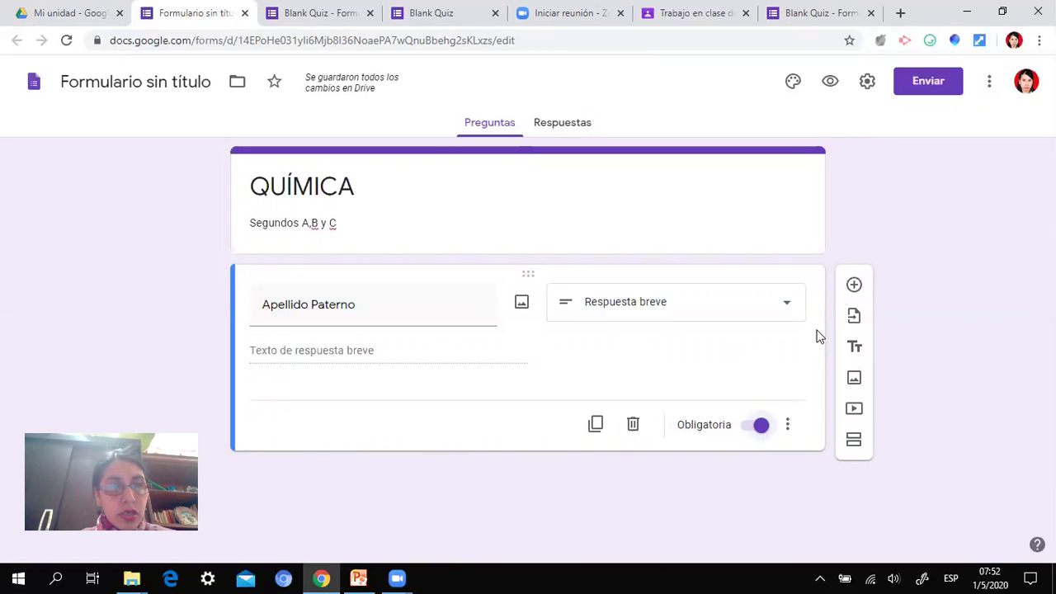
# Step: Add a second short-answer question titled "Apellido Materno" and mark it as required
pyautogui.click(855, 285)
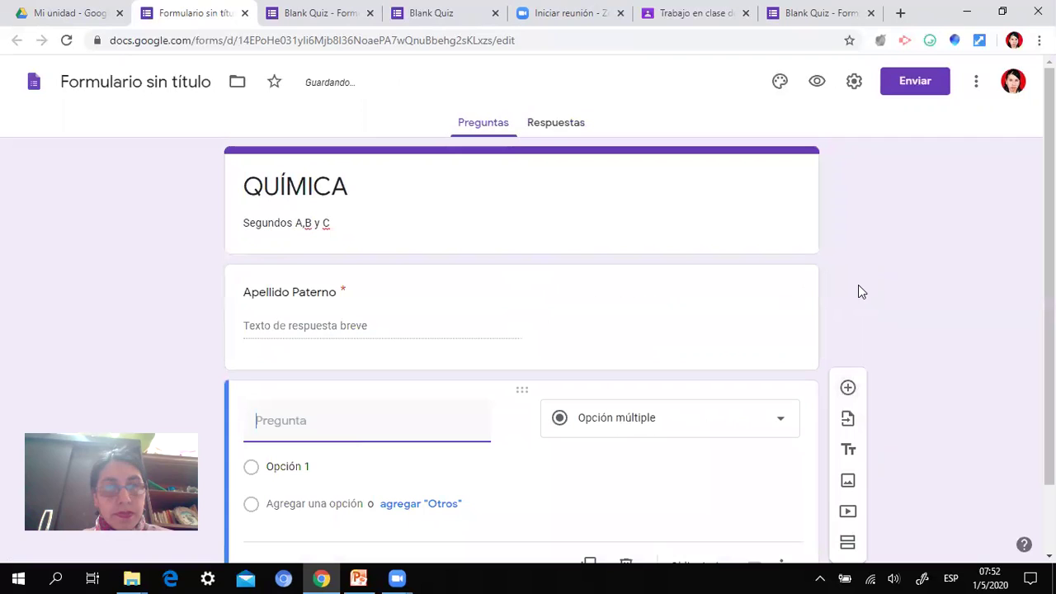
pyautogui.write('Ap')
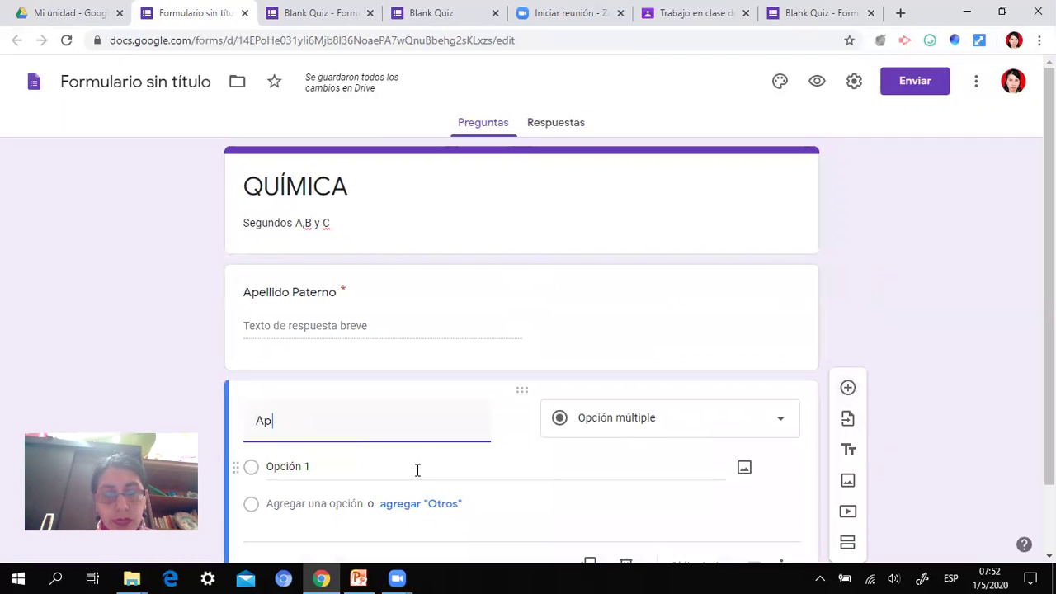
pyautogui.write('ellido Materno')
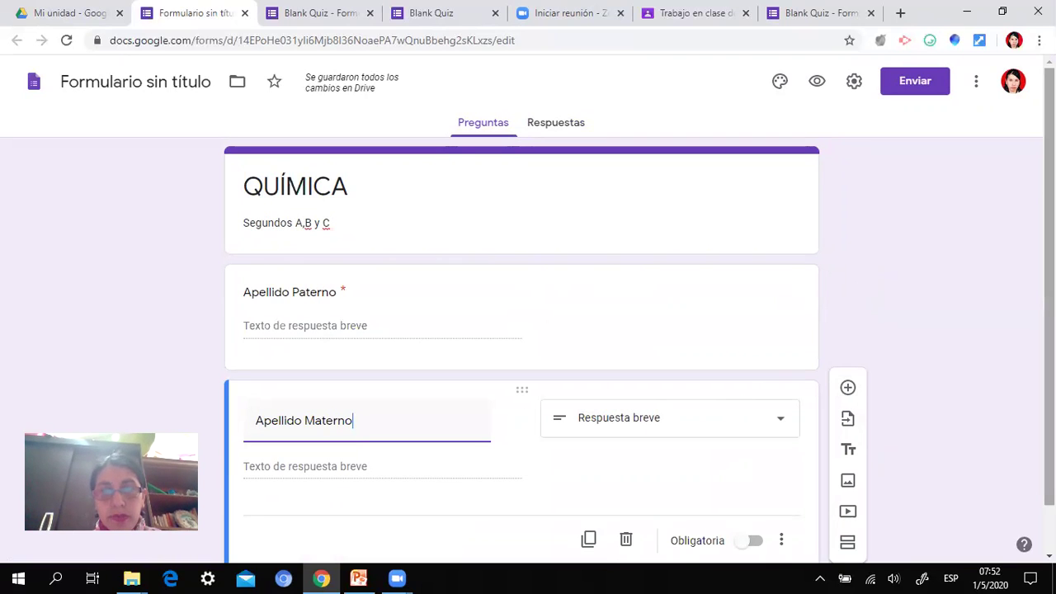
pyautogui.scroll(-1, 521, 347)
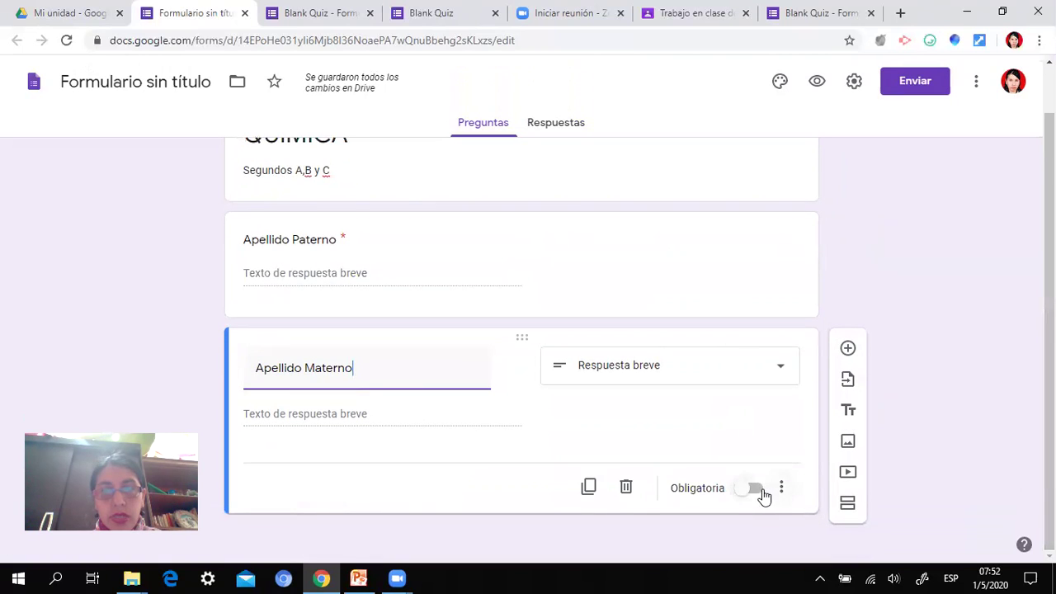
pyautogui.click(763, 495)
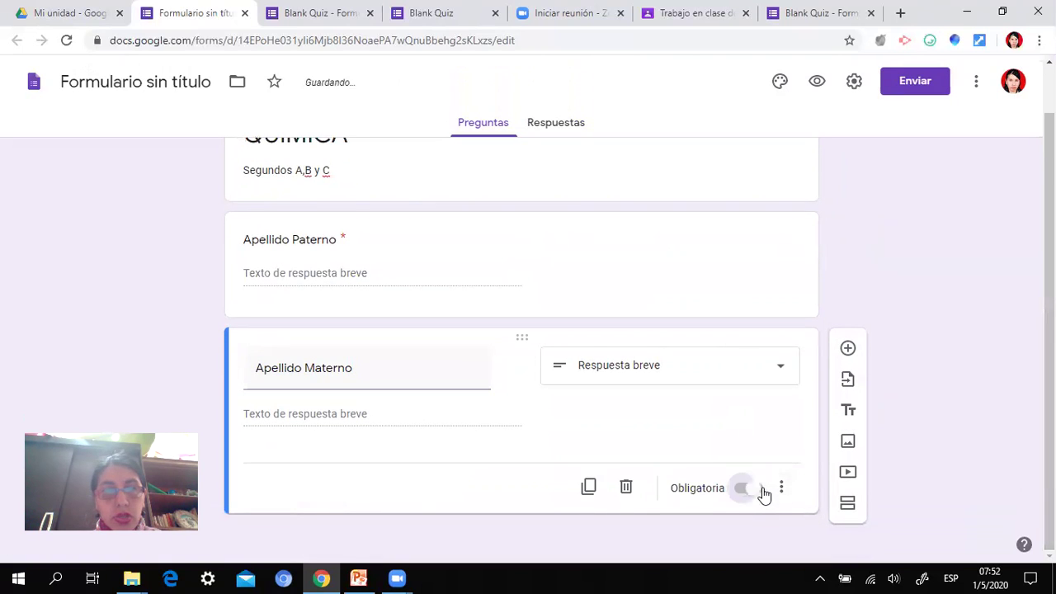
# Step: Add a third short-answer question titled "Nombres" and make it required
pyautogui.click(847, 350)
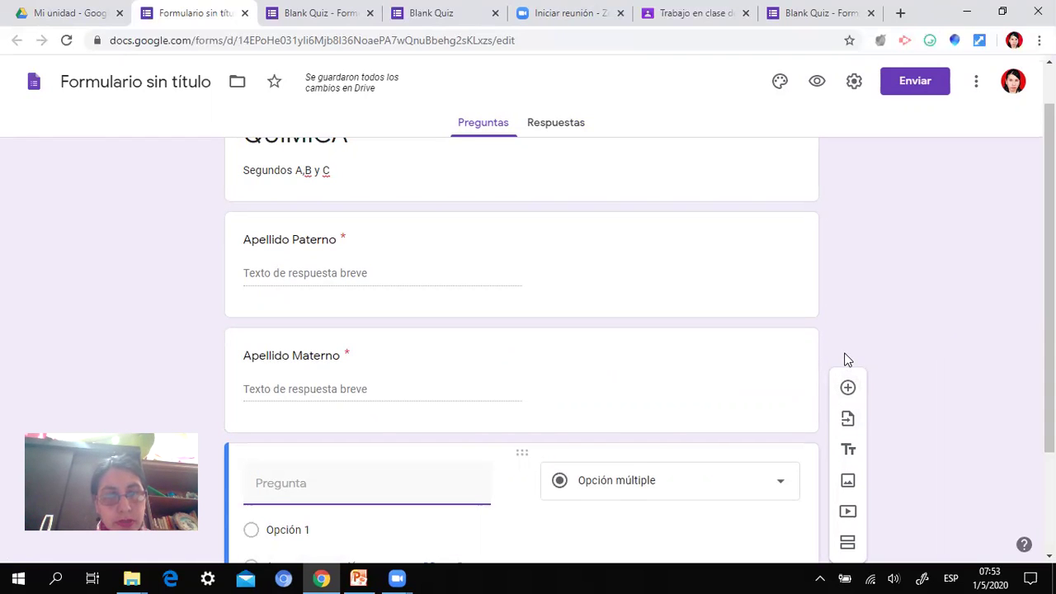
pyautogui.write('nombres')
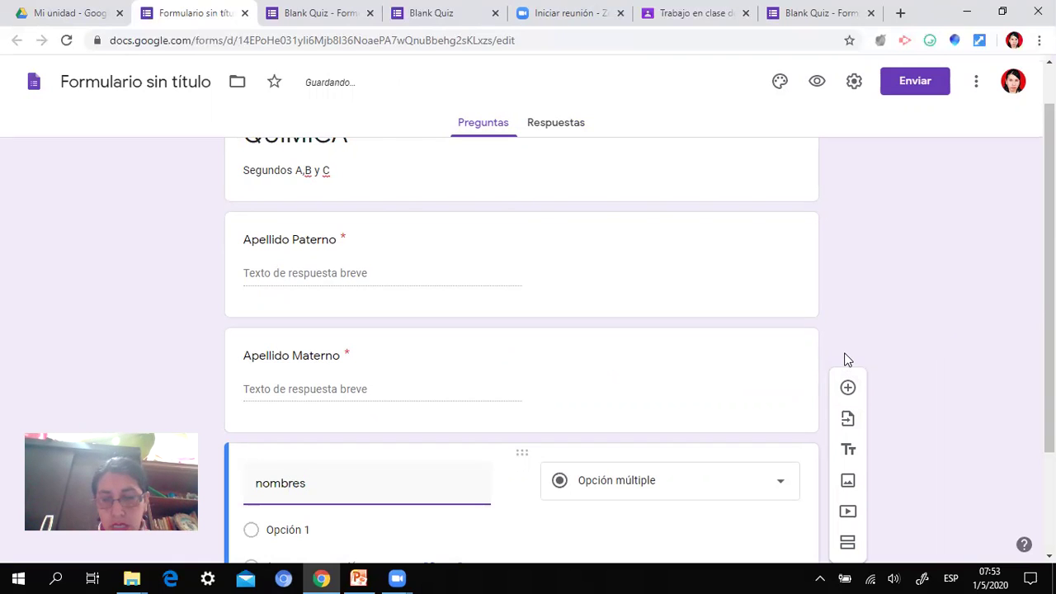
pyautogui.press('Left')
pyautogui.press('Left')
pyautogui.press('BackSpace')
pyautogui.write('N')
pyautogui.press('BackSpace')
pyautogui.press('End')
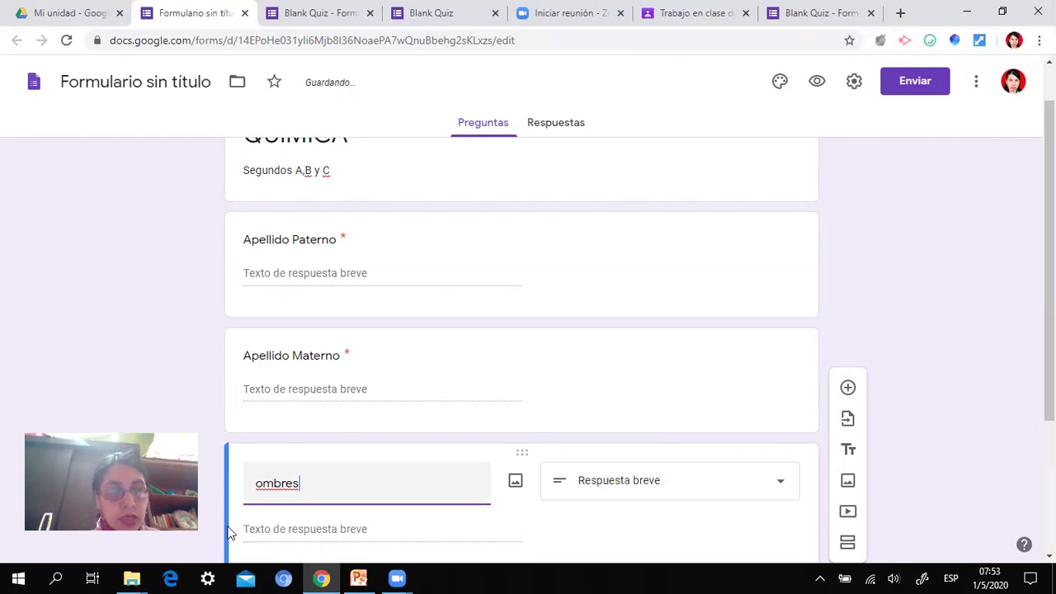
pyautogui.doubleClick(259, 486)
pyautogui.click(259, 486)
pyautogui.write('N')
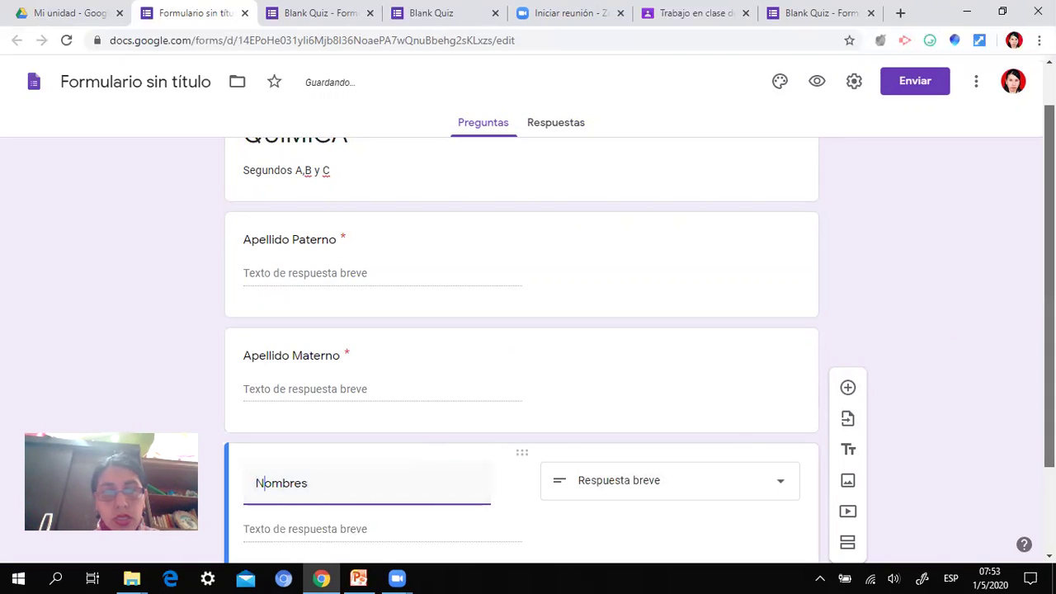
pyautogui.scroll(-2, 528, 351)
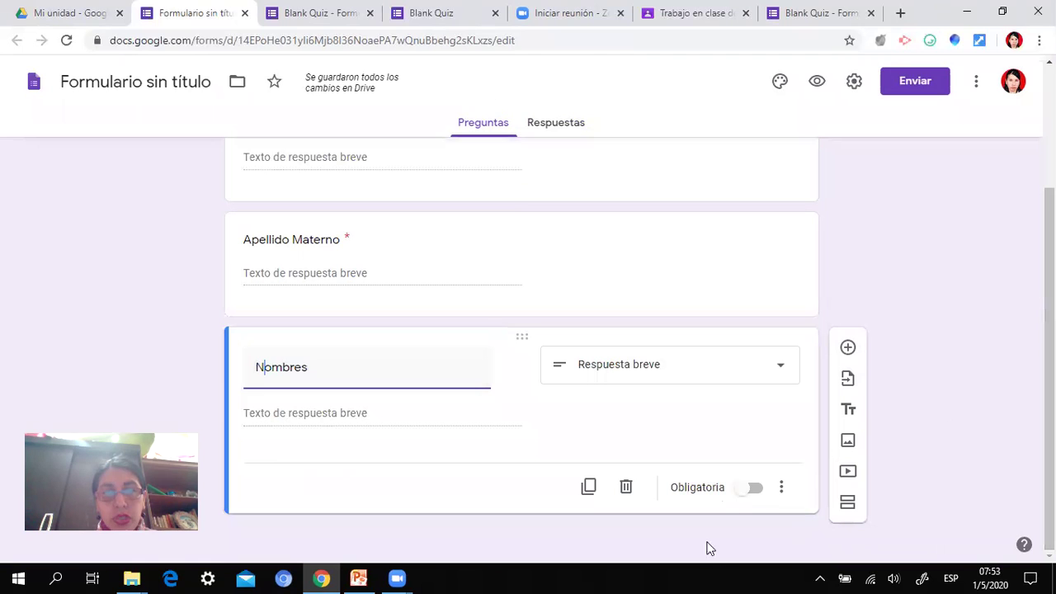
pyautogui.click(756, 488)
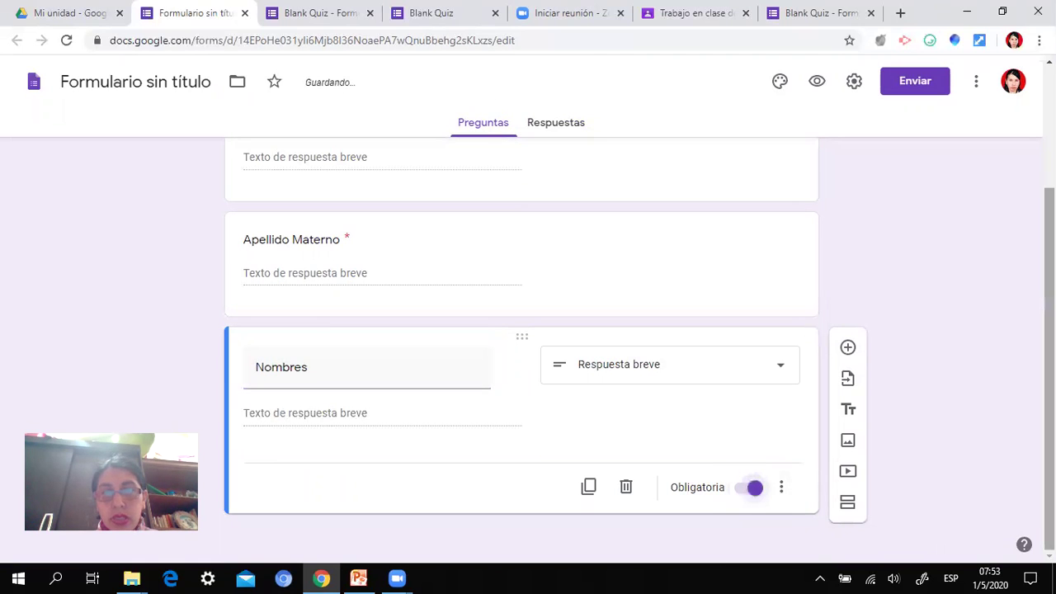
# Step: Check the form's responses page and return to its questions
pyautogui.scroll(2, 762, 494)
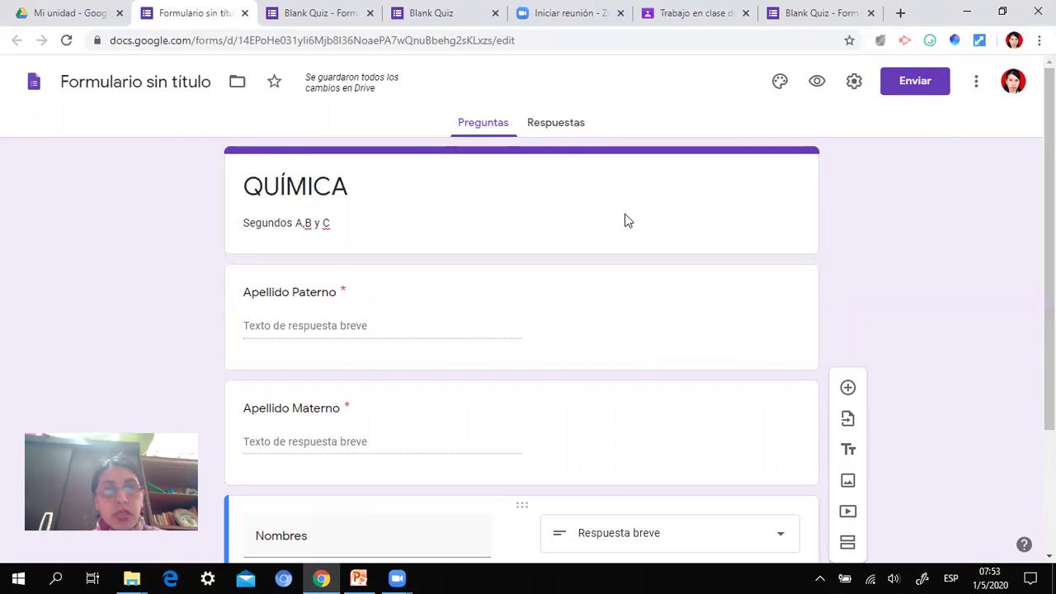
pyautogui.click(556, 124)
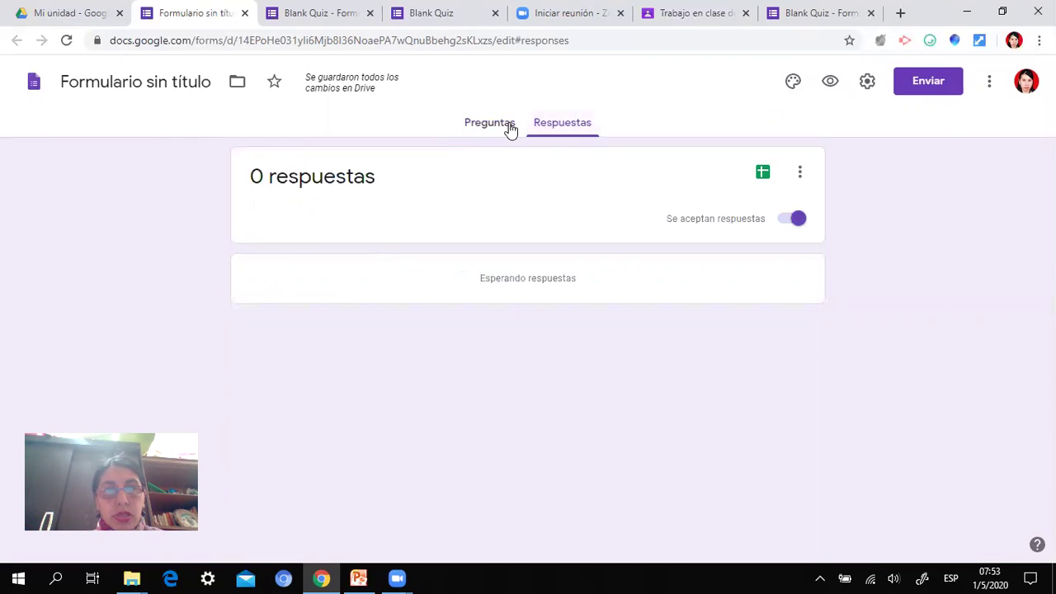
pyautogui.click(505, 125)
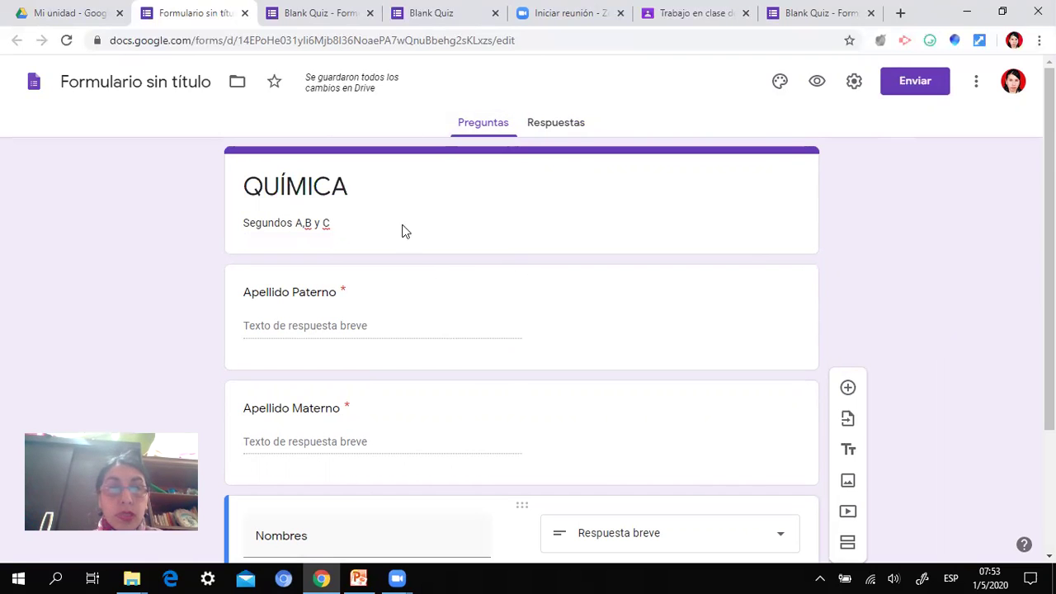
# Step: Examine the email and link options for sending the form, including the shortened URL, and close them without sending
pyautogui.click(931, 82)
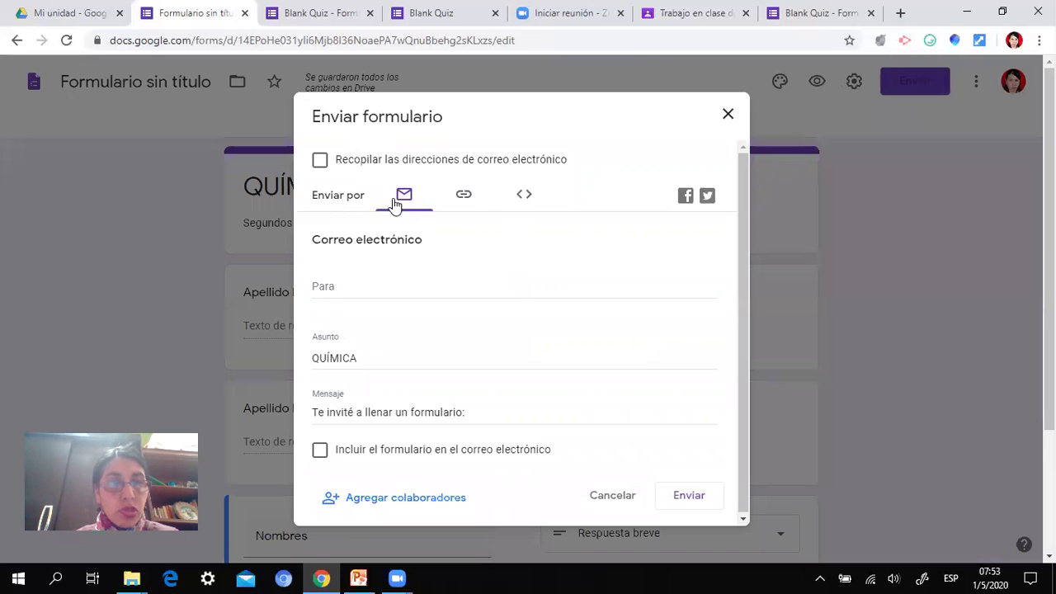
pyautogui.click(464, 198)
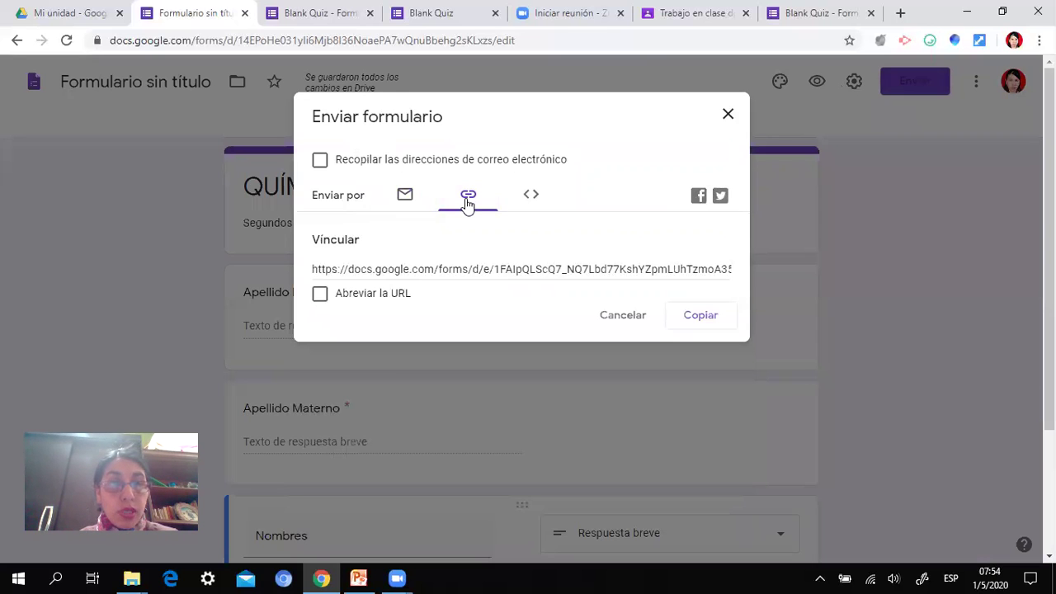
pyautogui.click(325, 296)
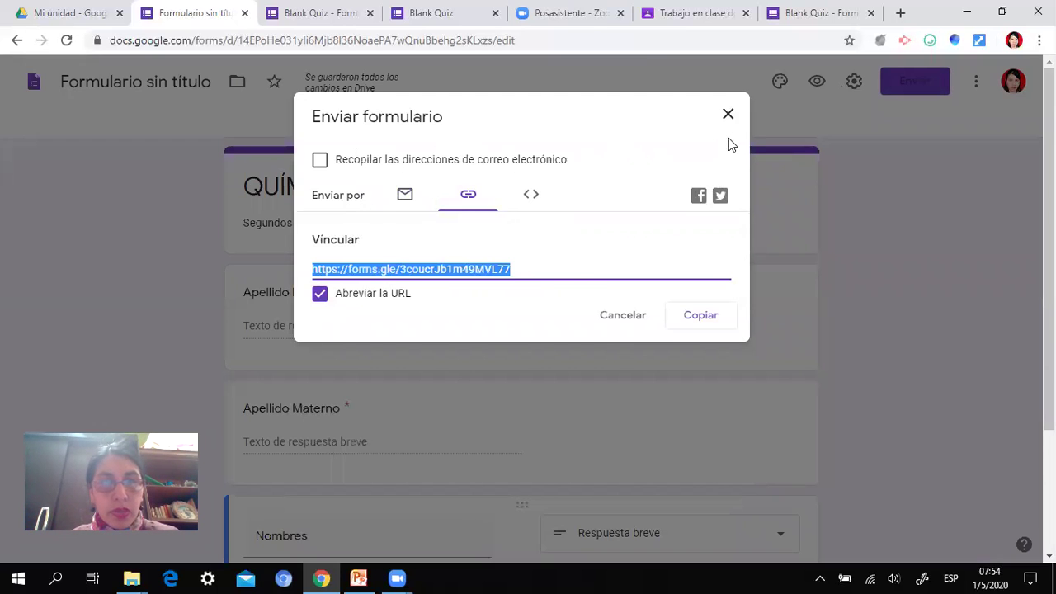
pyautogui.click(729, 116)
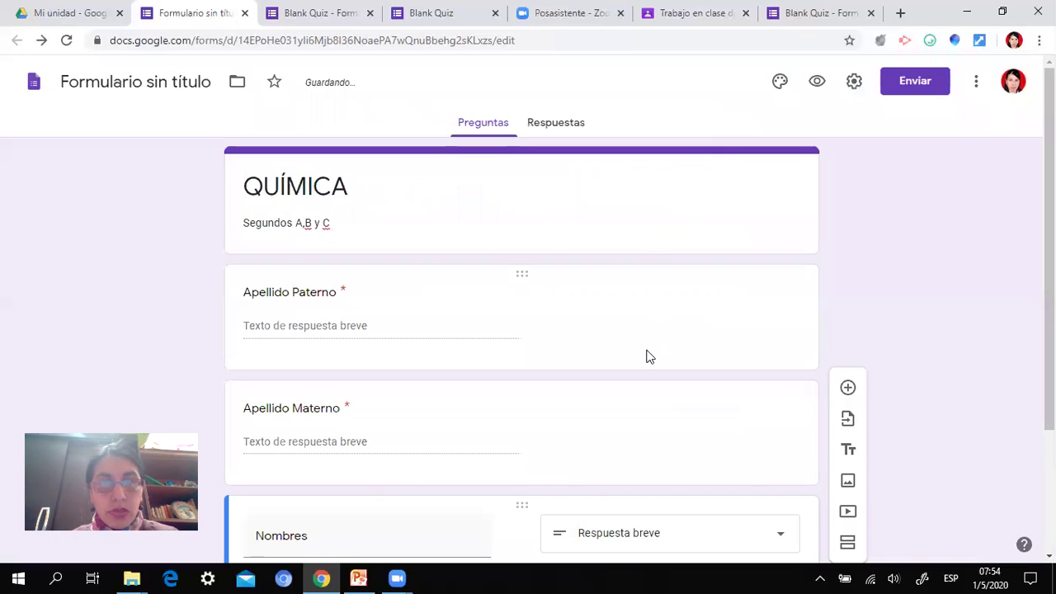
# Step: Compare the form's link and embedded HTML sending options, and close them without copying anything
pyautogui.click(916, 80)
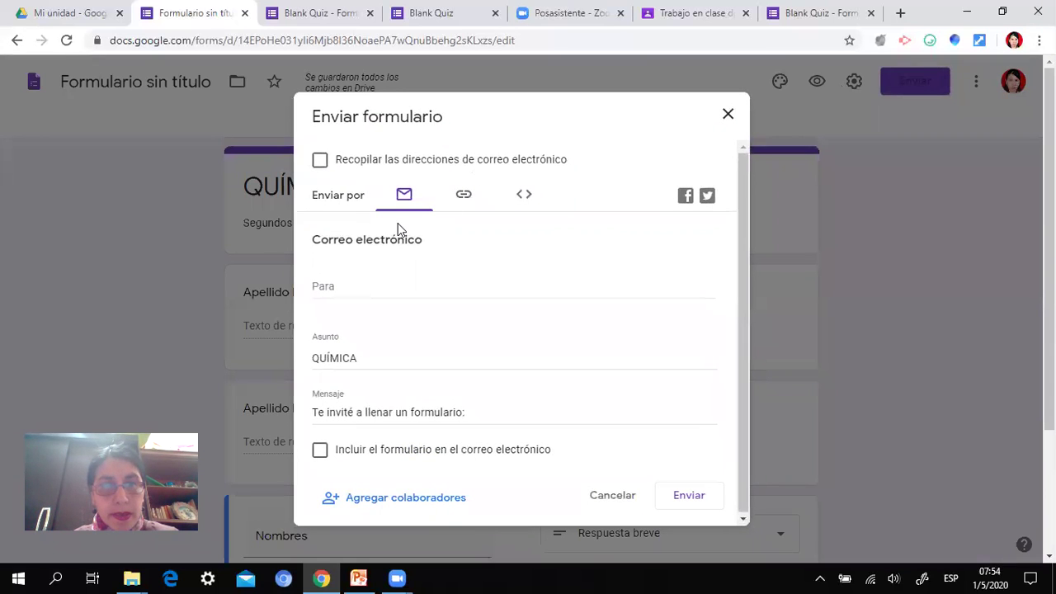
pyautogui.click(464, 198)
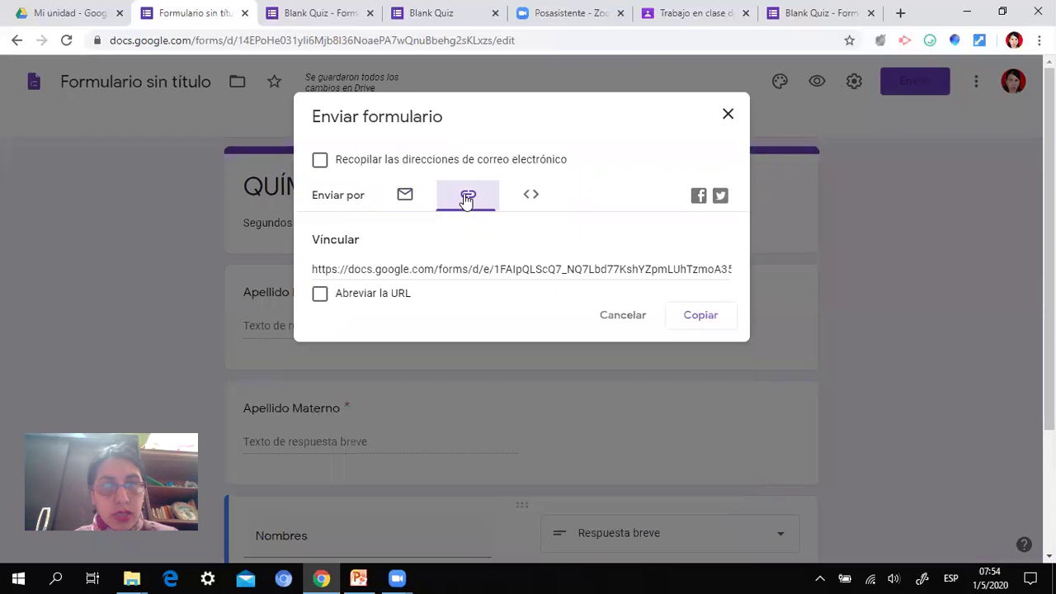
pyautogui.click(532, 202)
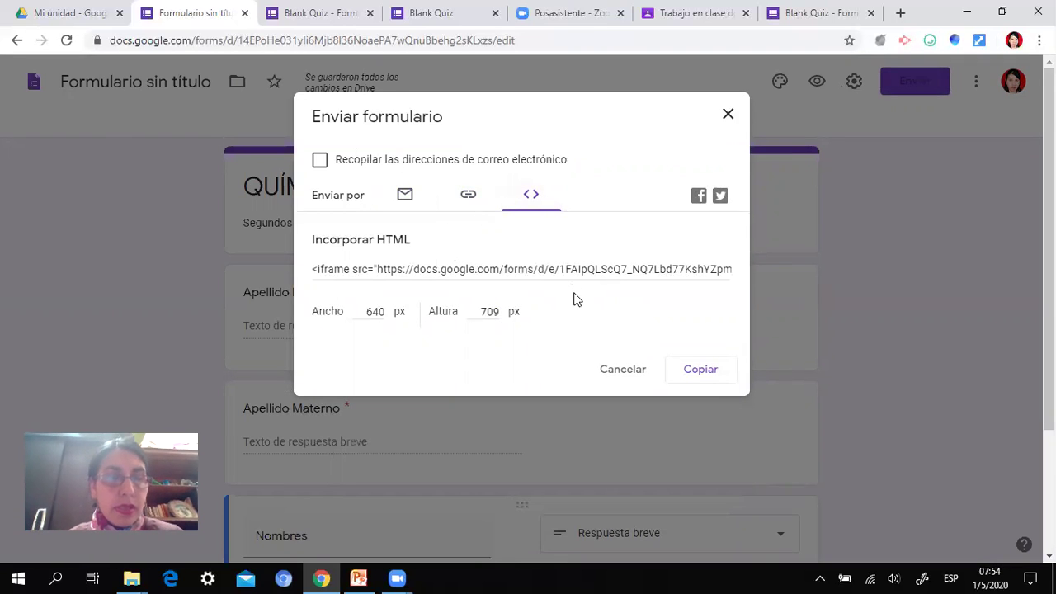
pyautogui.click(468, 198)
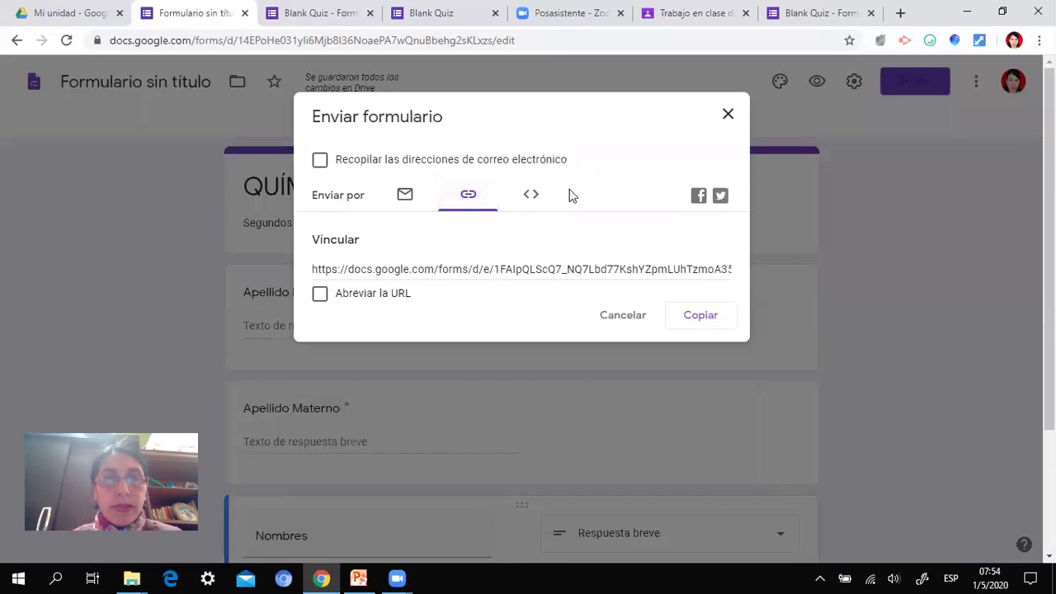
pyautogui.click(728, 117)
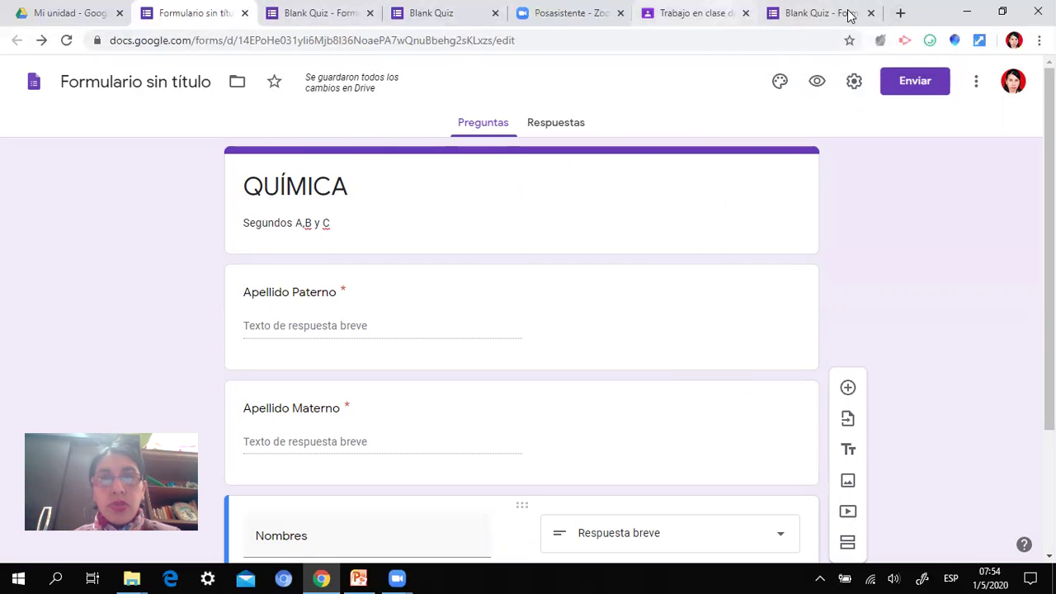
# Step: Switch to Google Classroom in a new browser tab
pyautogui.click(900, 12)
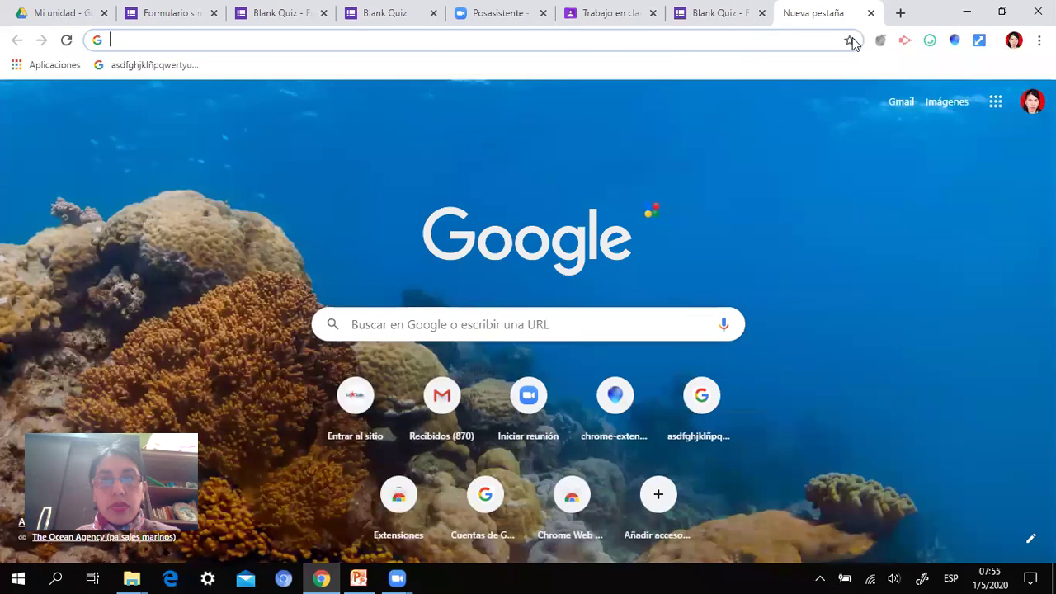
pyautogui.click(995, 102)
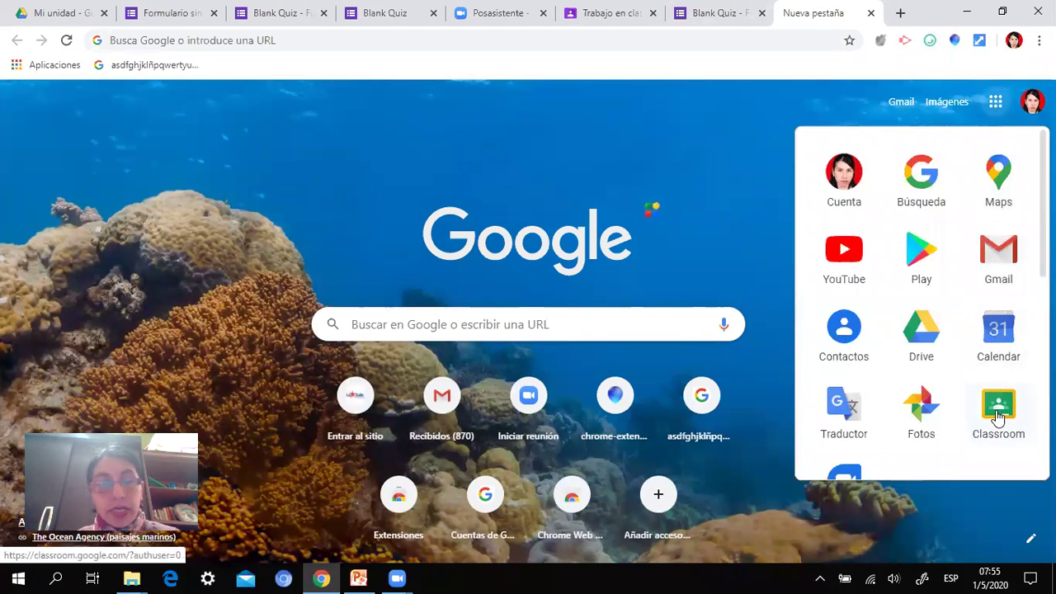
pyautogui.click(998, 416)
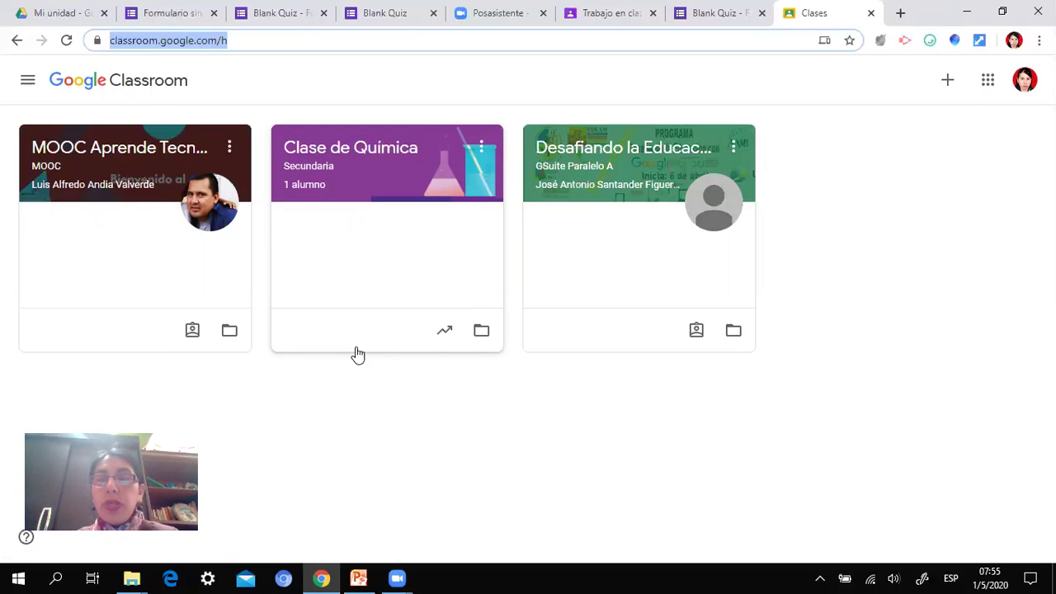
# Step: Start creating a new class and accept the notice about using Classroom in a school with students
pyautogui.click(949, 83)
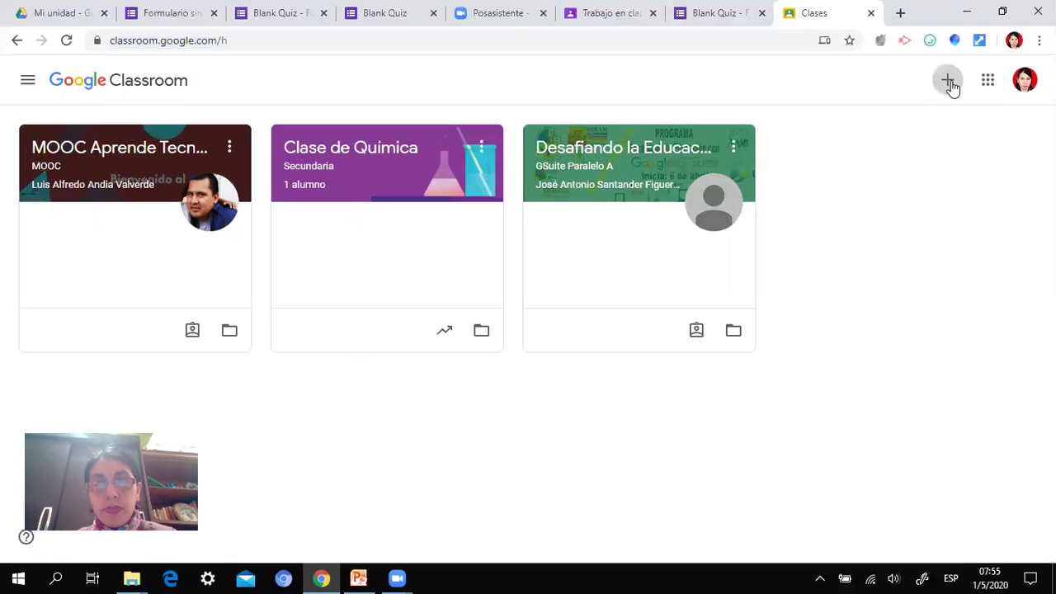
pyautogui.click(877, 139)
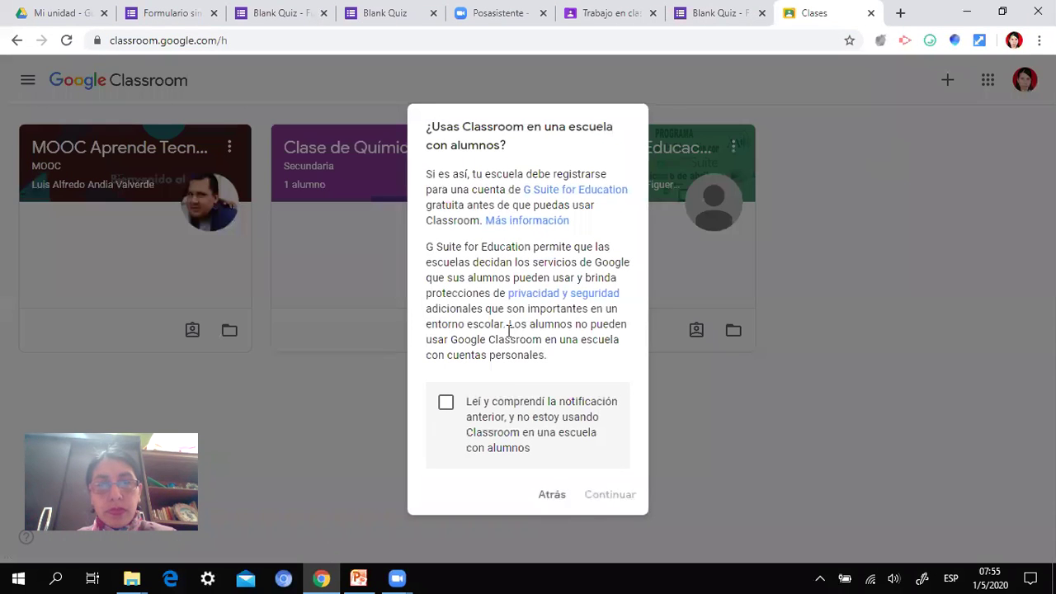
pyautogui.click(449, 404)
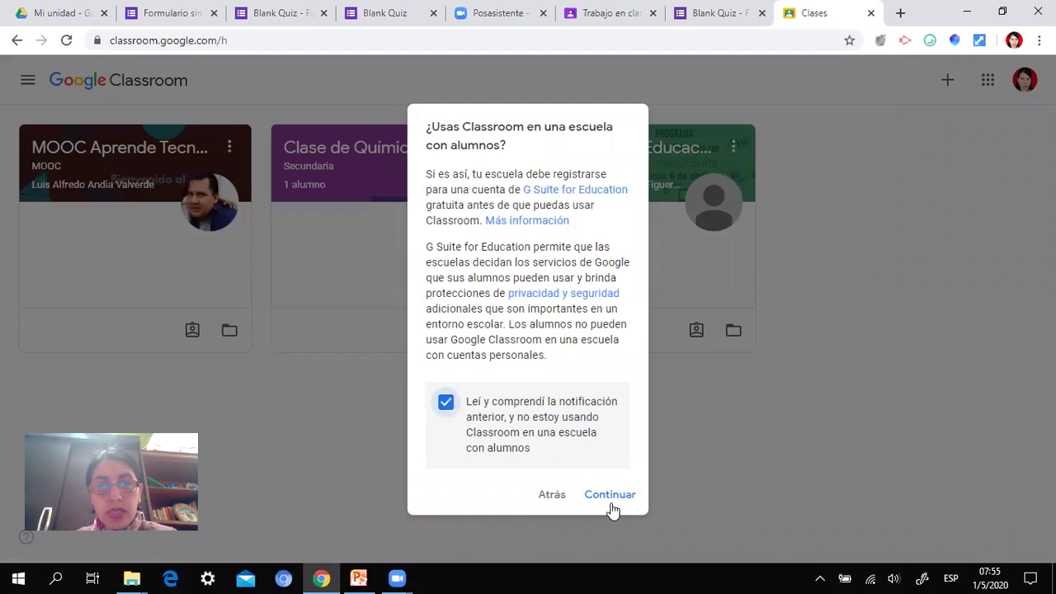
pyautogui.click(610, 497)
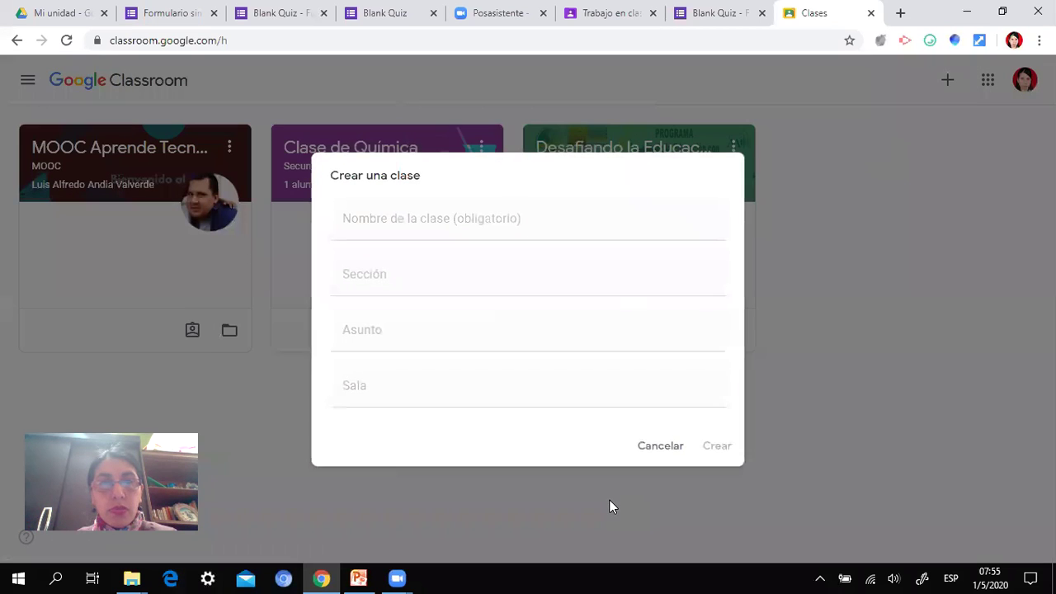
# Step: Create the class with the name "Formularios", section "A", subject "Química" and room "A"
pyautogui.click(412, 221)
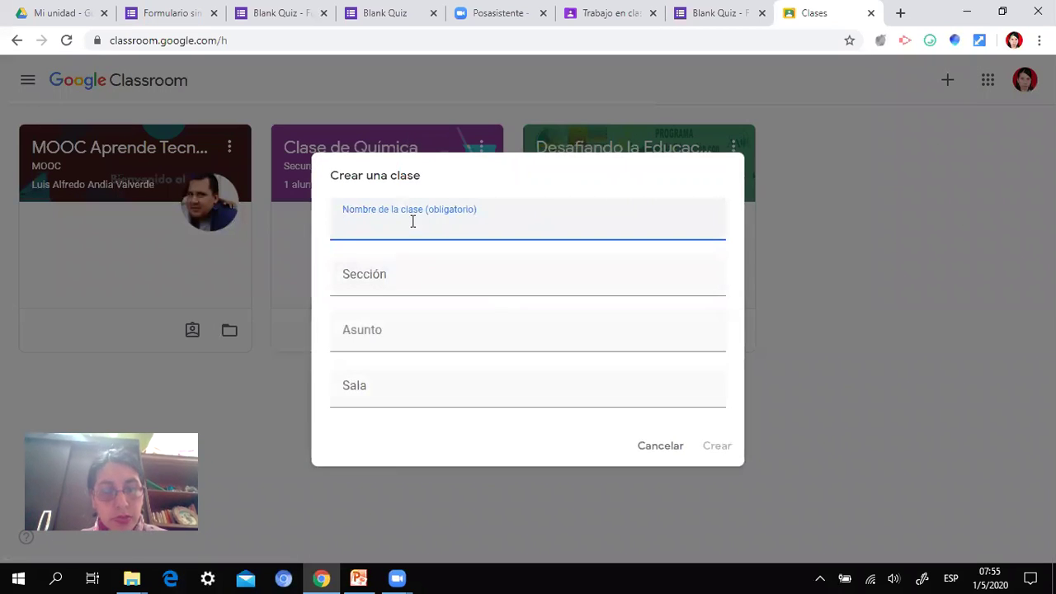
pyautogui.write('Fo')
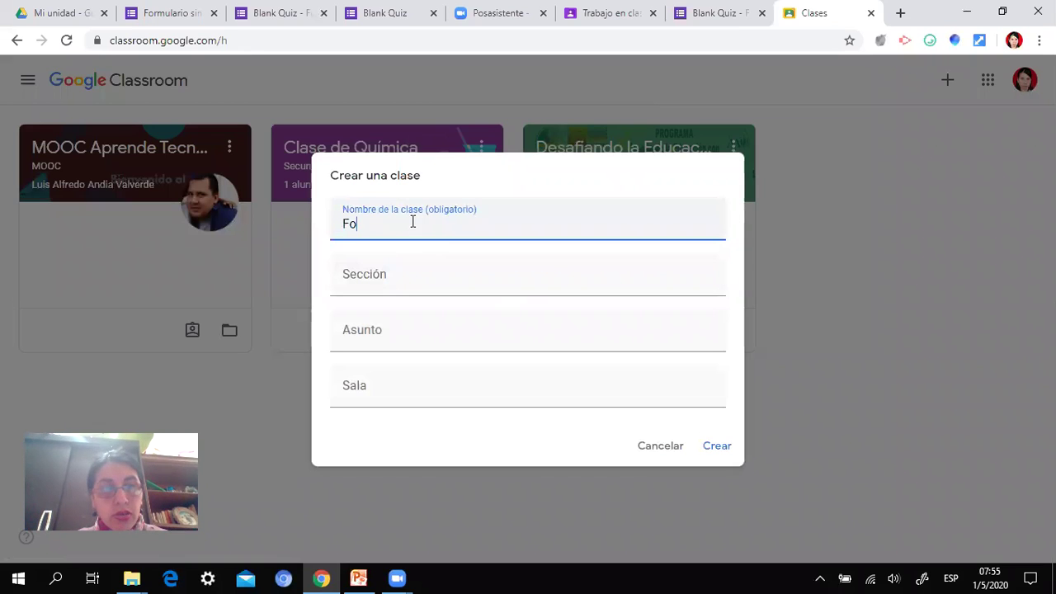
pyautogui.write('rmularios')
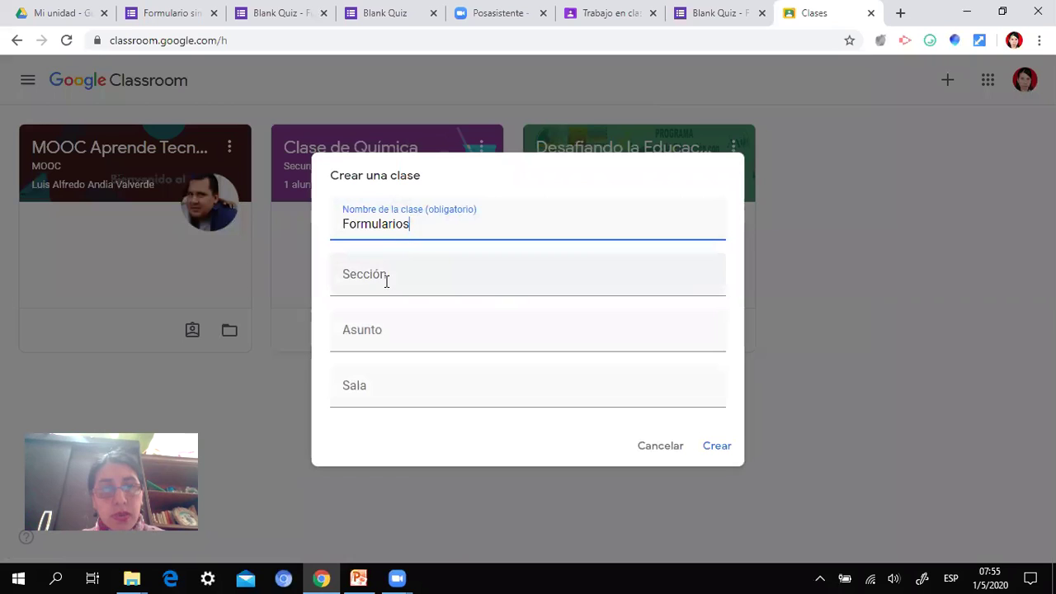
pyautogui.click(385, 281)
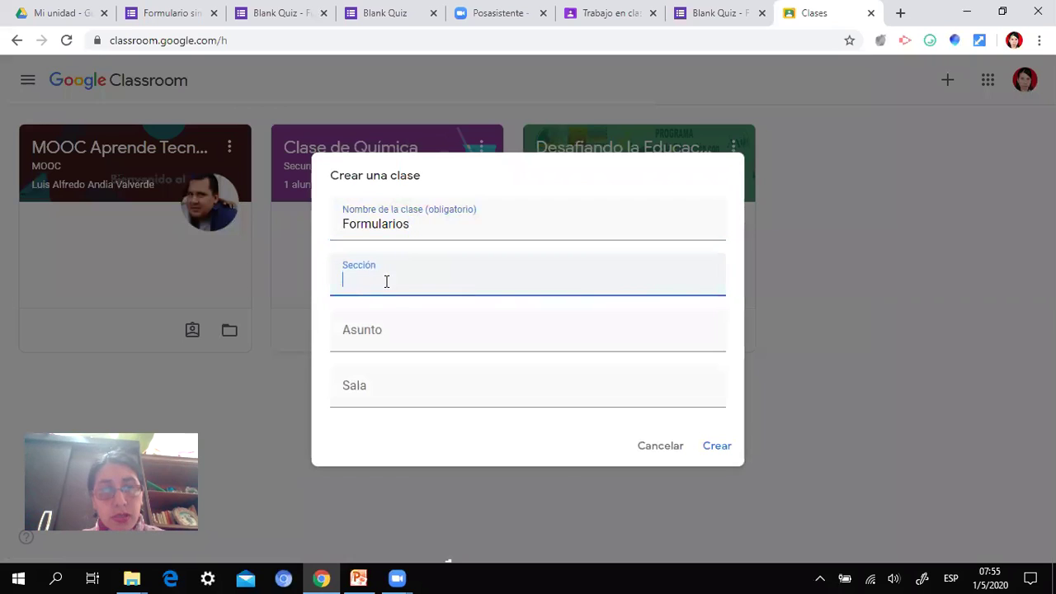
pyautogui.write('A')
pyautogui.click(361, 344)
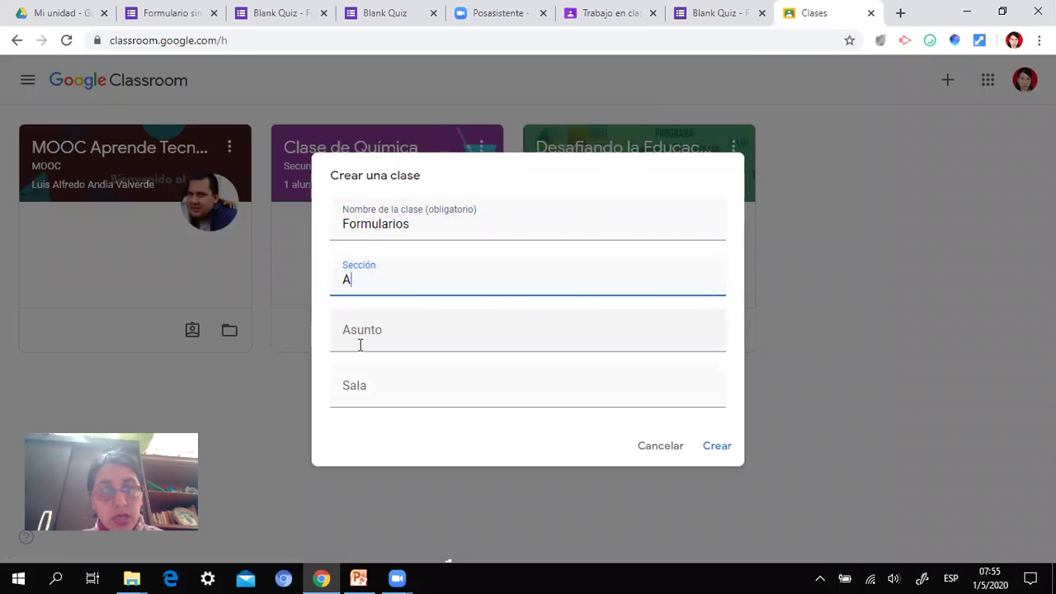
pyautogui.write('Q')
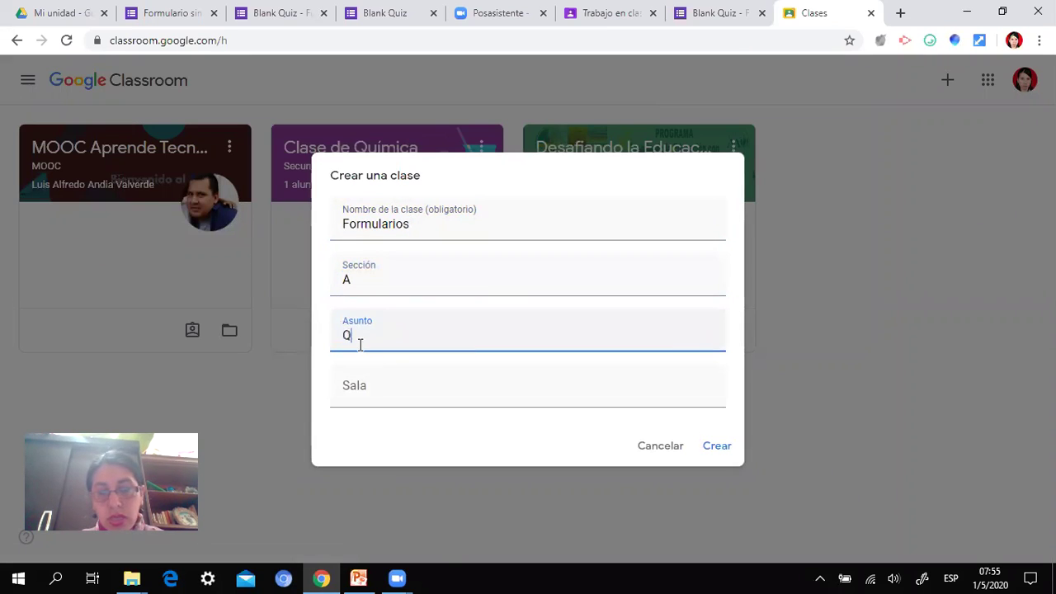
pyautogui.write('uímica')
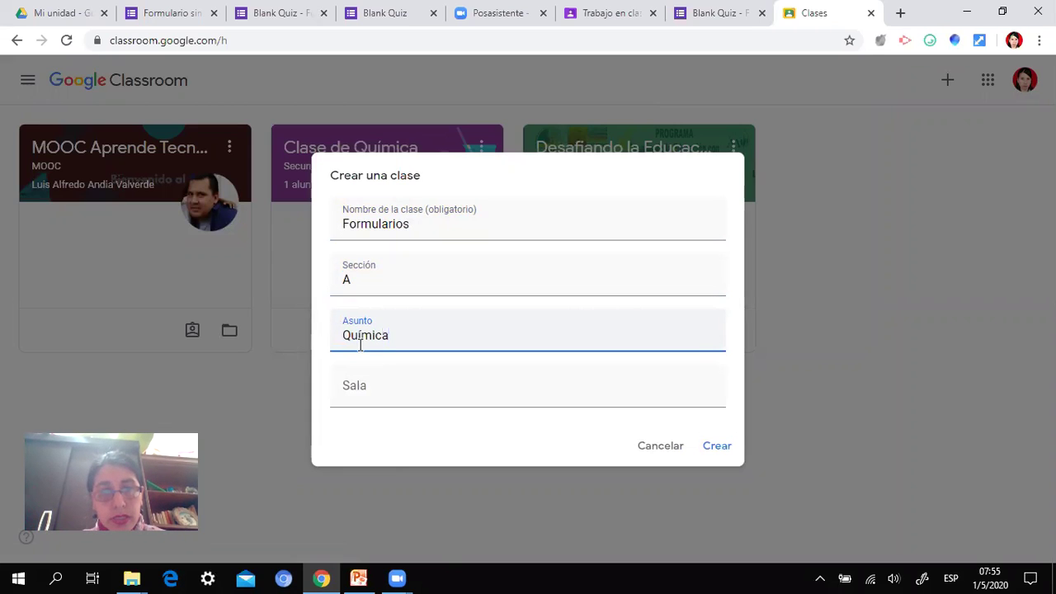
pyautogui.click(349, 397)
pyautogui.write('A')
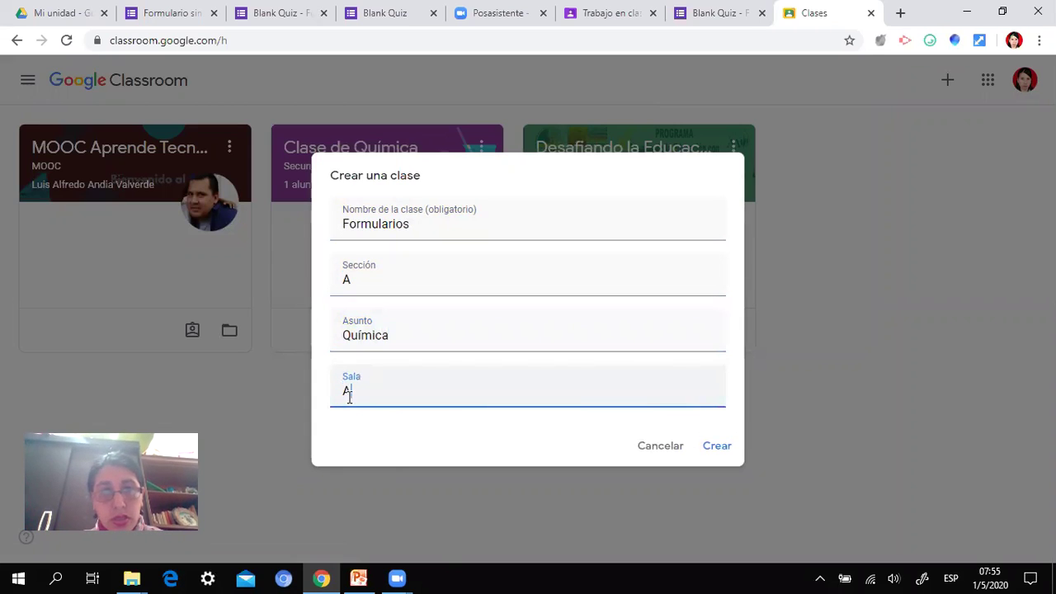
pyautogui.click(713, 446)
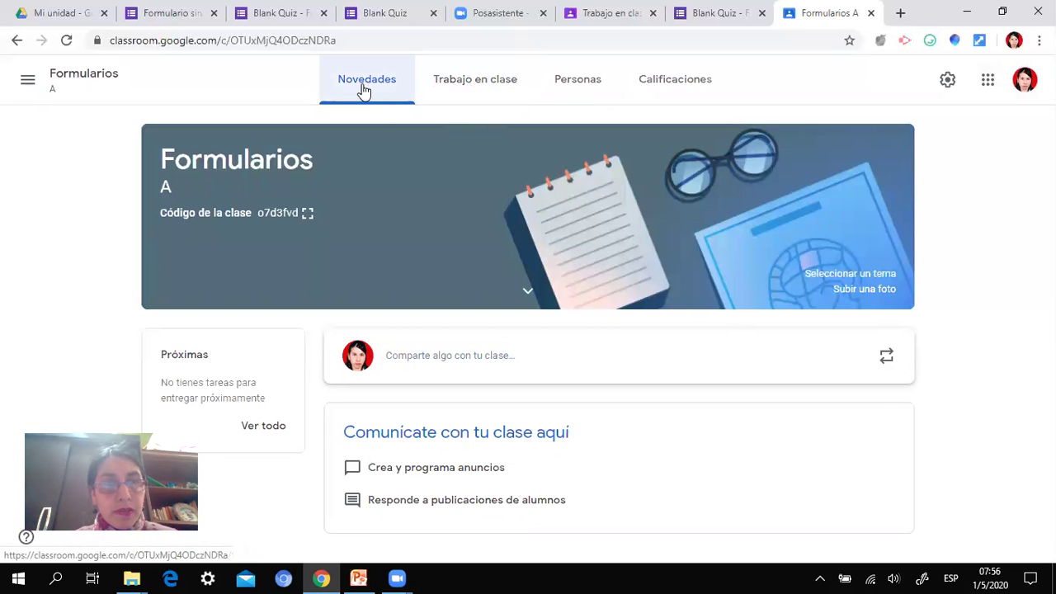
# Step: Create a quiz assignment in the class's classwork and open its attached Blank Quiz form for editing
pyautogui.click(484, 86)
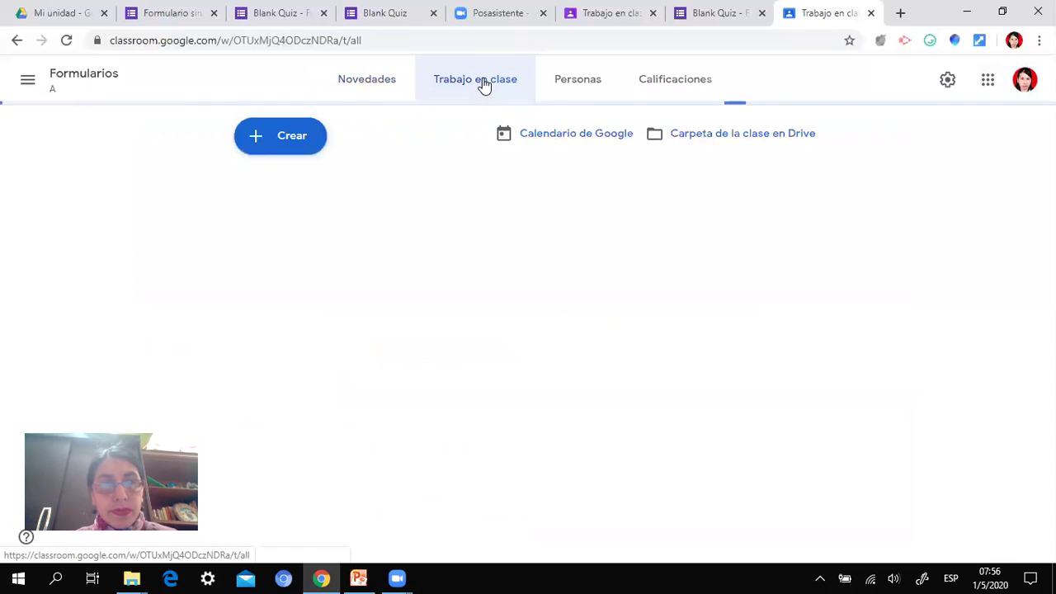
pyautogui.click(290, 140)
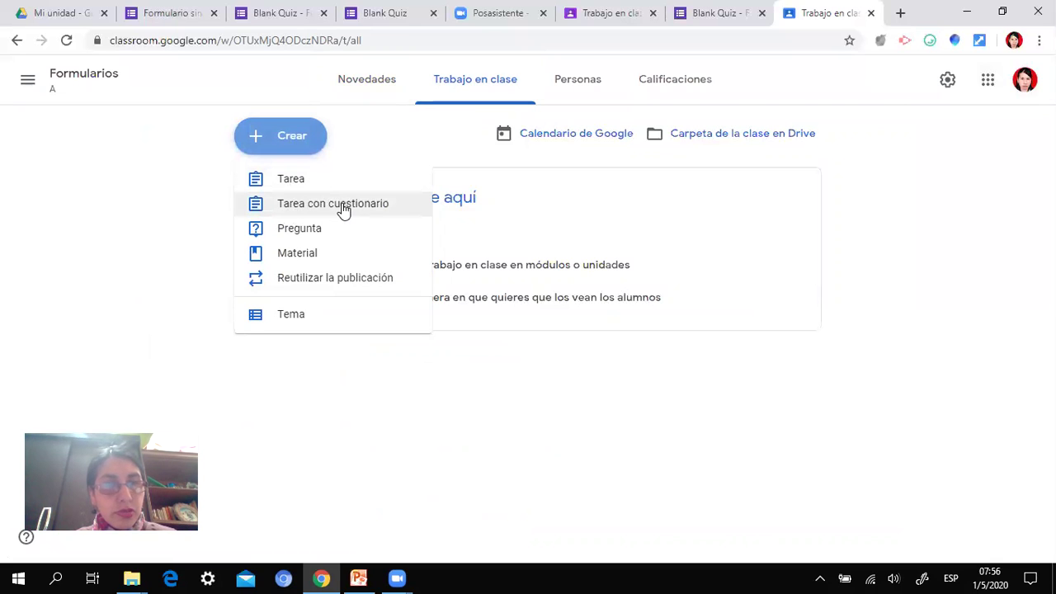
pyautogui.click(330, 206)
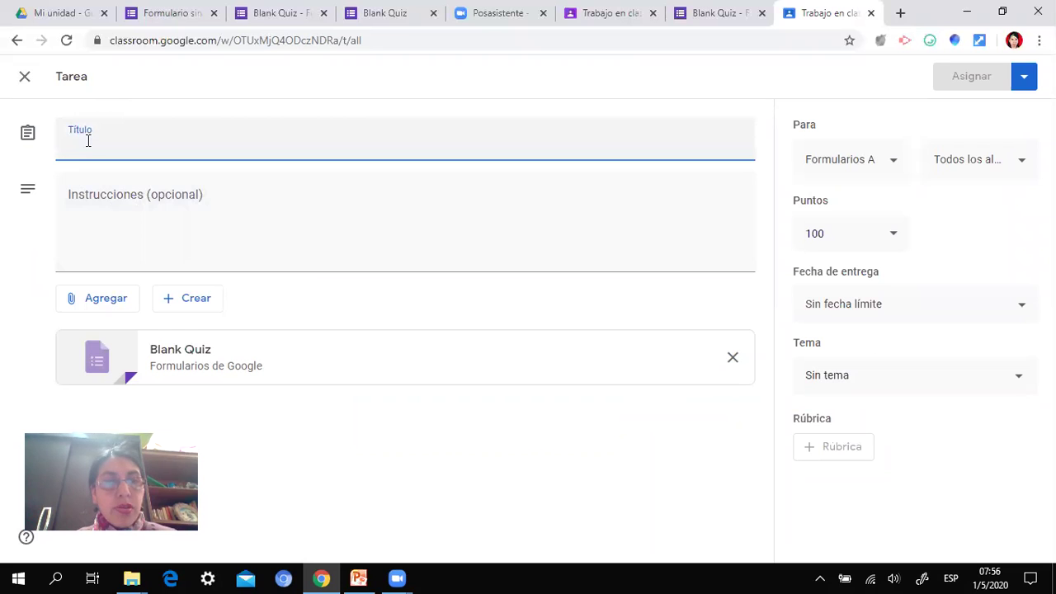
pyautogui.click(191, 369)
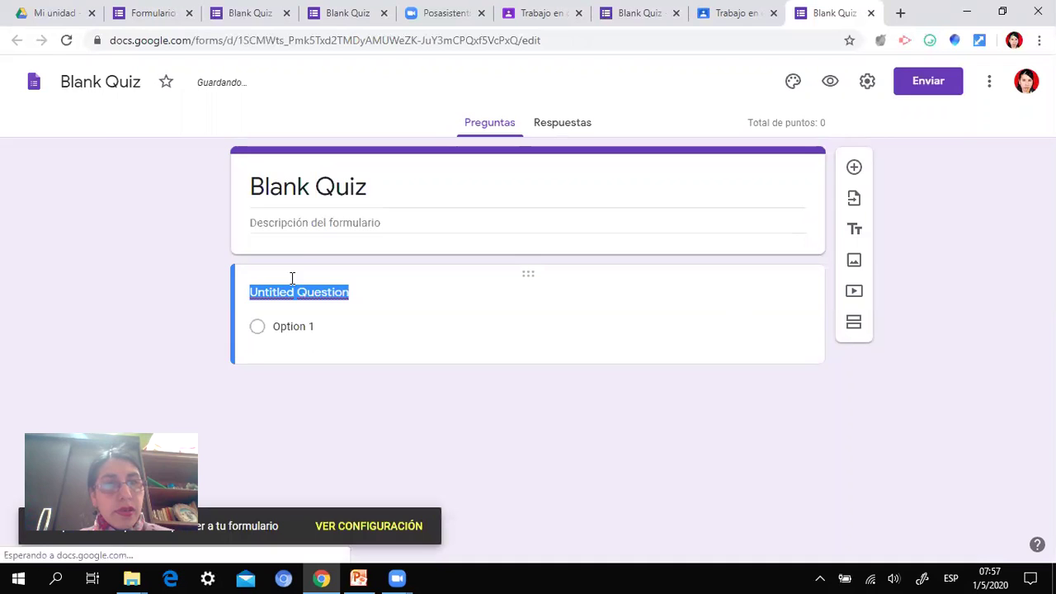
# Step: Replace the quiz form's title with "QUÍMICA"
pyautogui.click(368, 189)
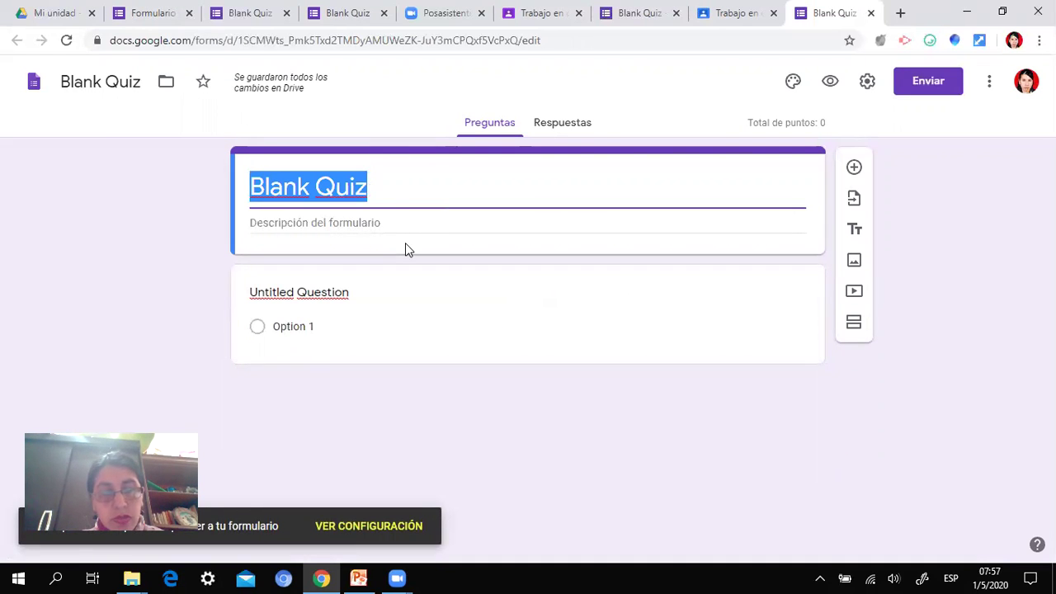
pyautogui.write('Q')
pyautogui.press('BackSpace')
pyautogui.write('Q')
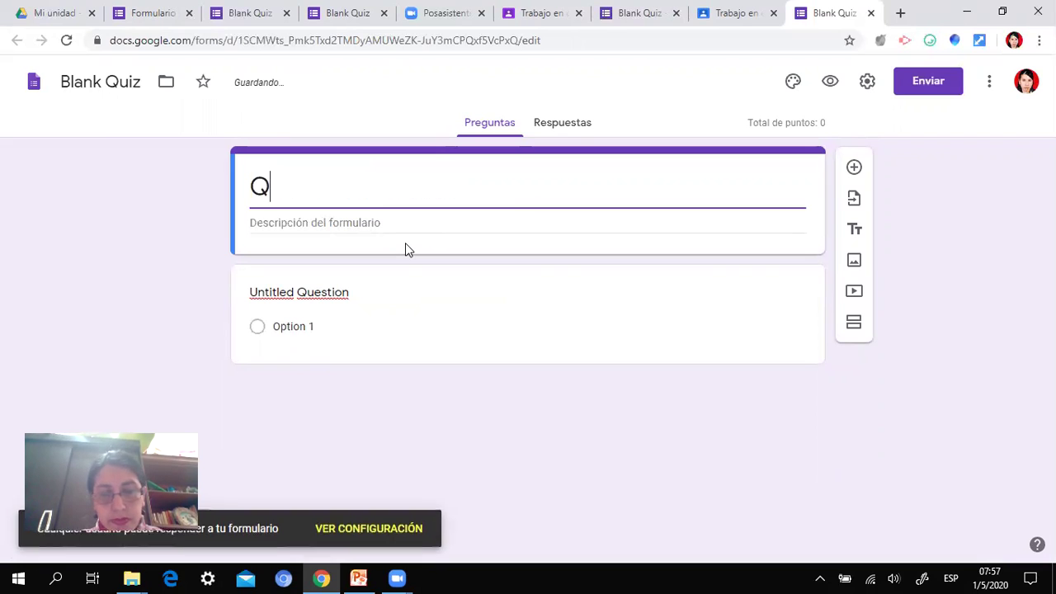
pyautogui.write('UÍMICA')
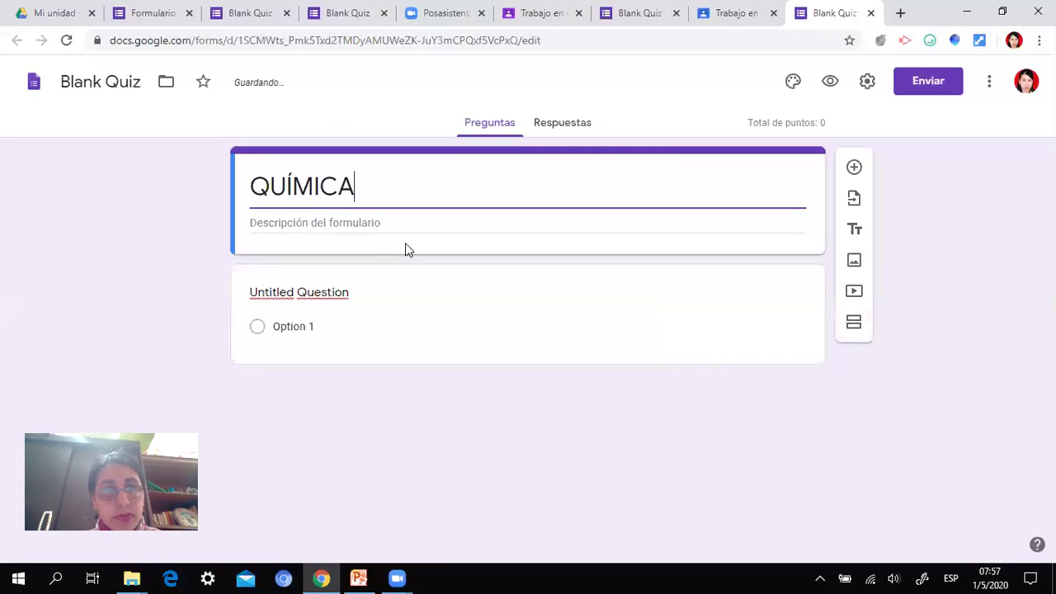
# Step: Enter "Paralelos 2A, B y C" as the quiz form's description
pyautogui.click(330, 225)
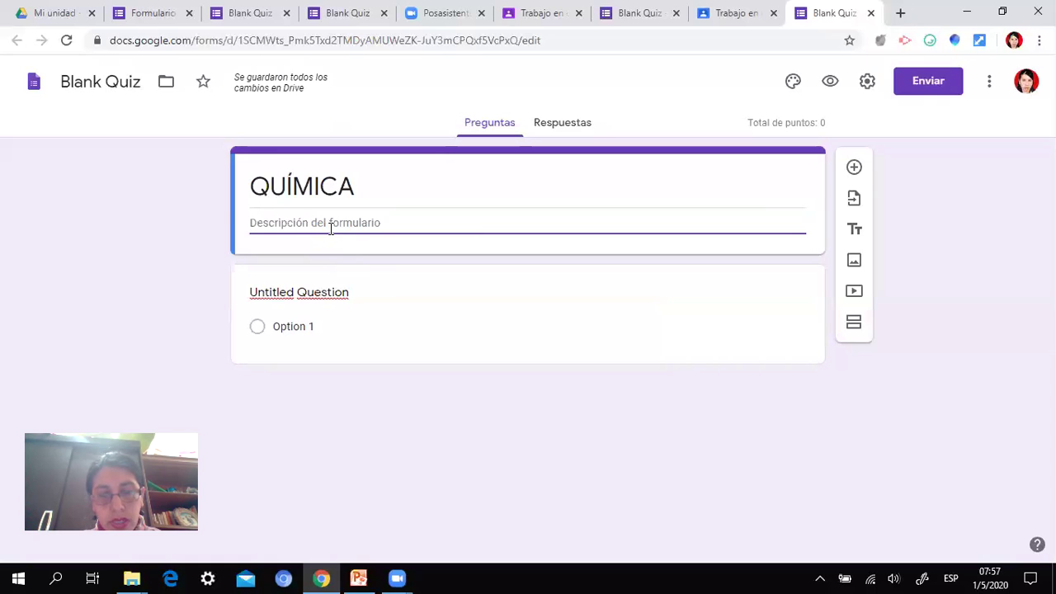
pyautogui.write('pA')
pyautogui.press('BackSpace')
pyautogui.write('P')
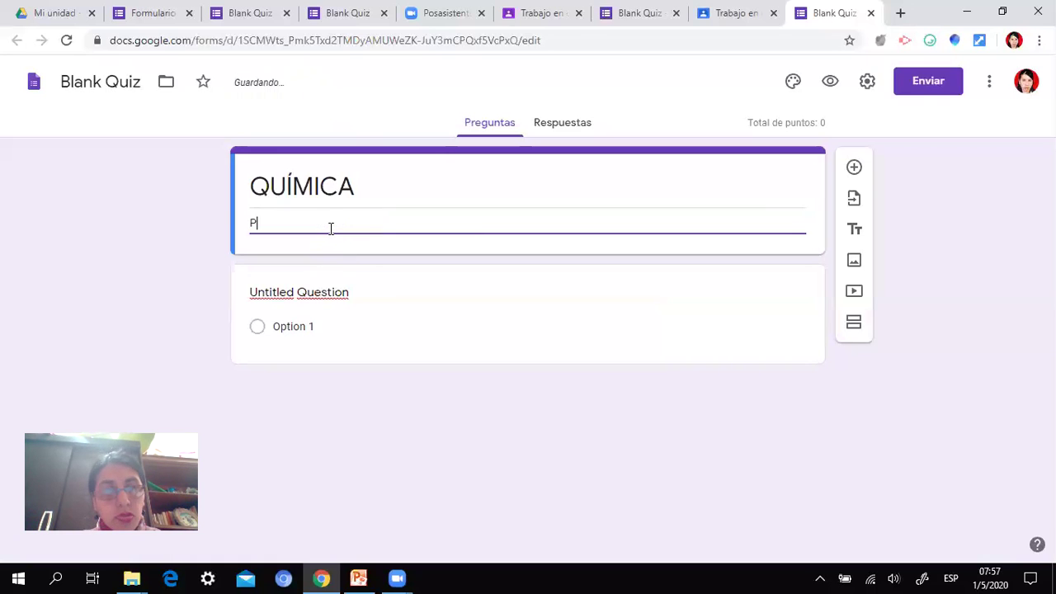
pyautogui.write('are')
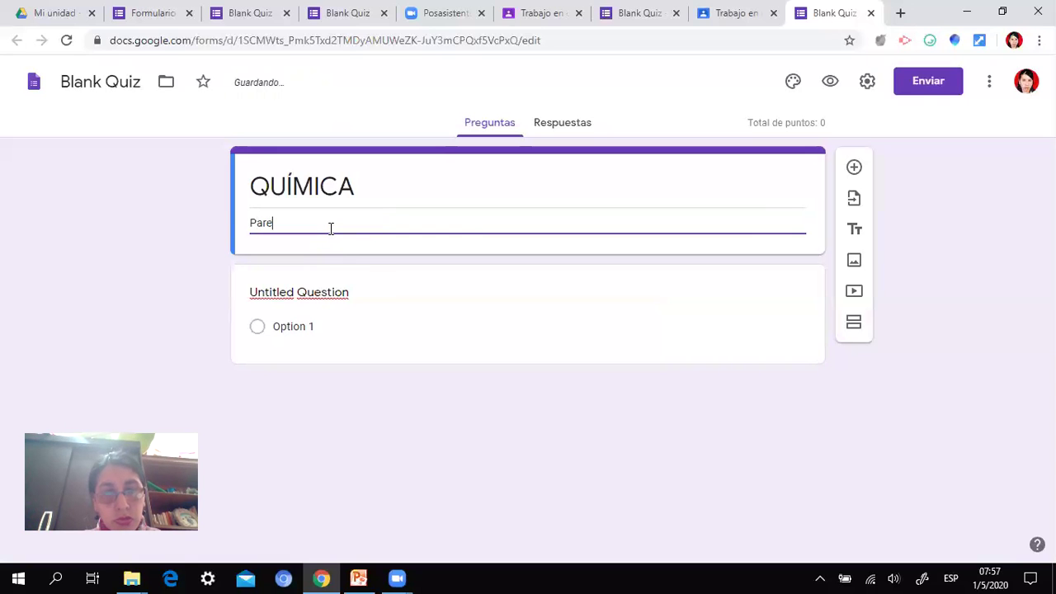
pyautogui.press('BackSpace')
pyautogui.write('alelo')
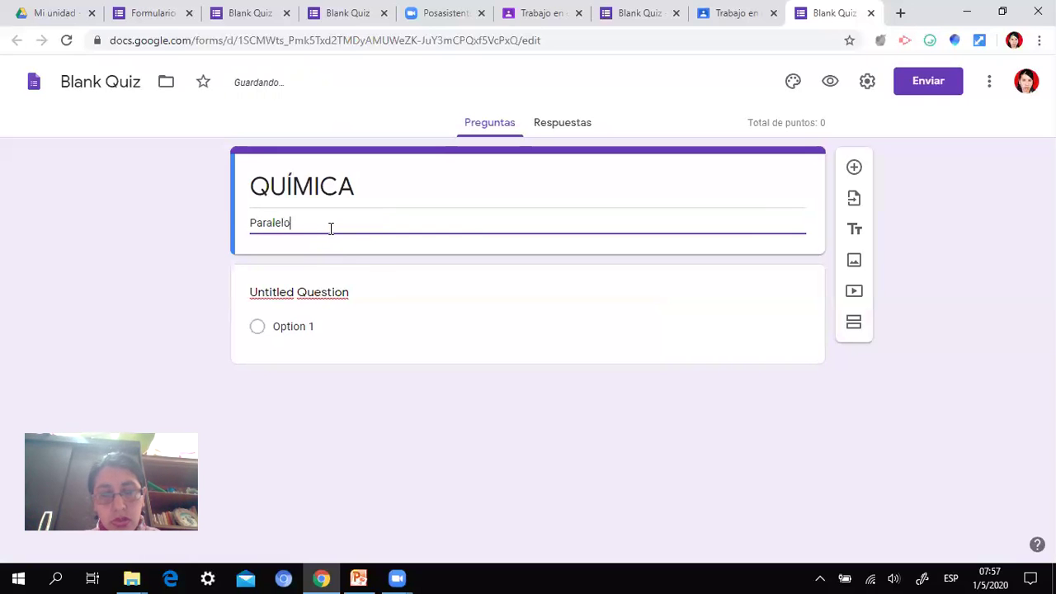
pyautogui.write('s 2')
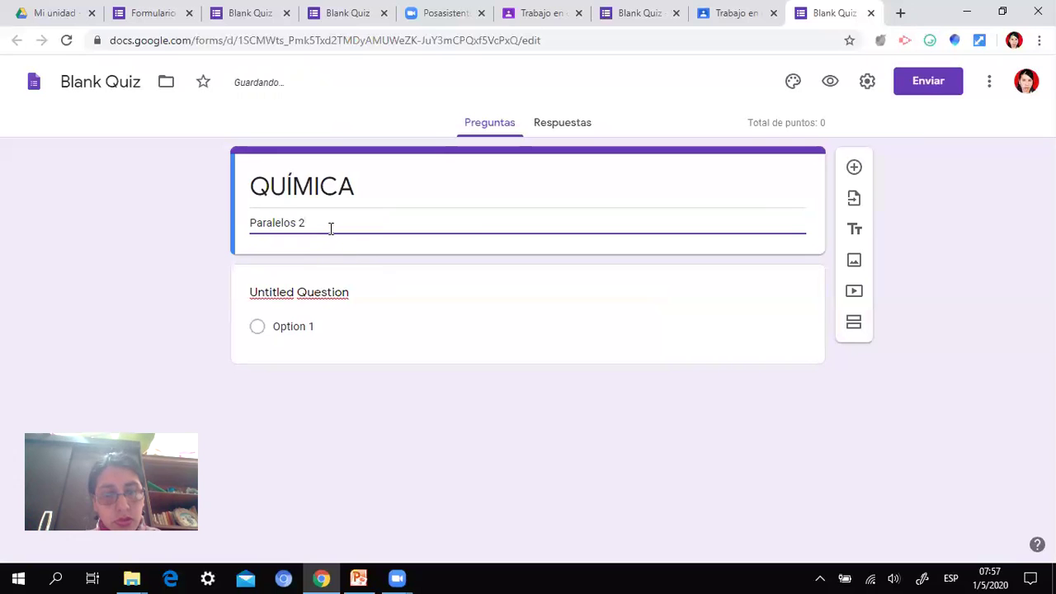
pyautogui.write('A, B')
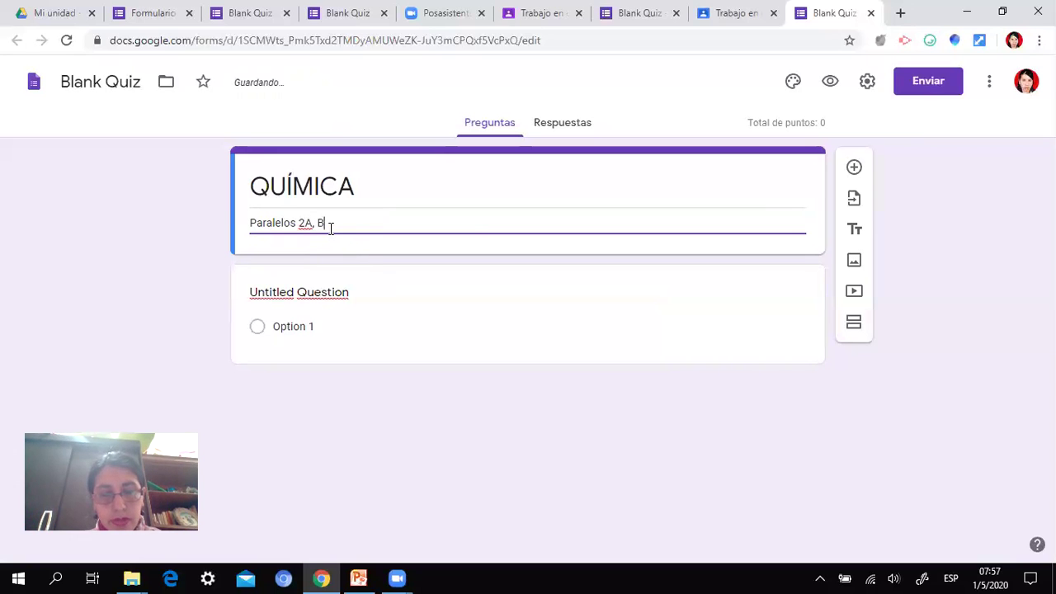
pyautogui.write(' y C')
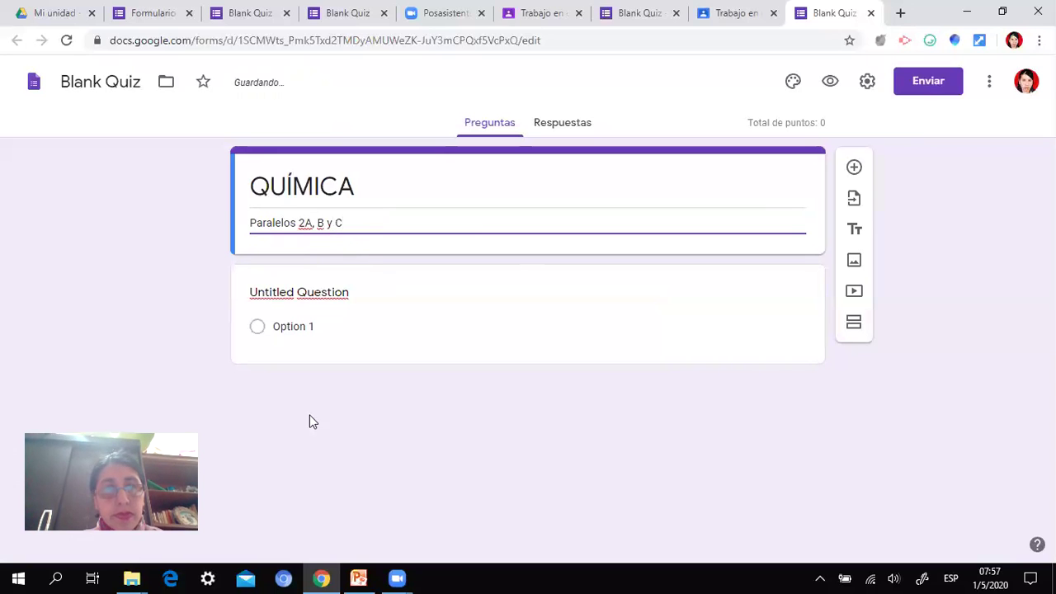
# Step: Open the quiz's untitled question for editing, and add a new question after "Nombres" in the separate untitled chemistry form for comparison
pyautogui.click(313, 294)
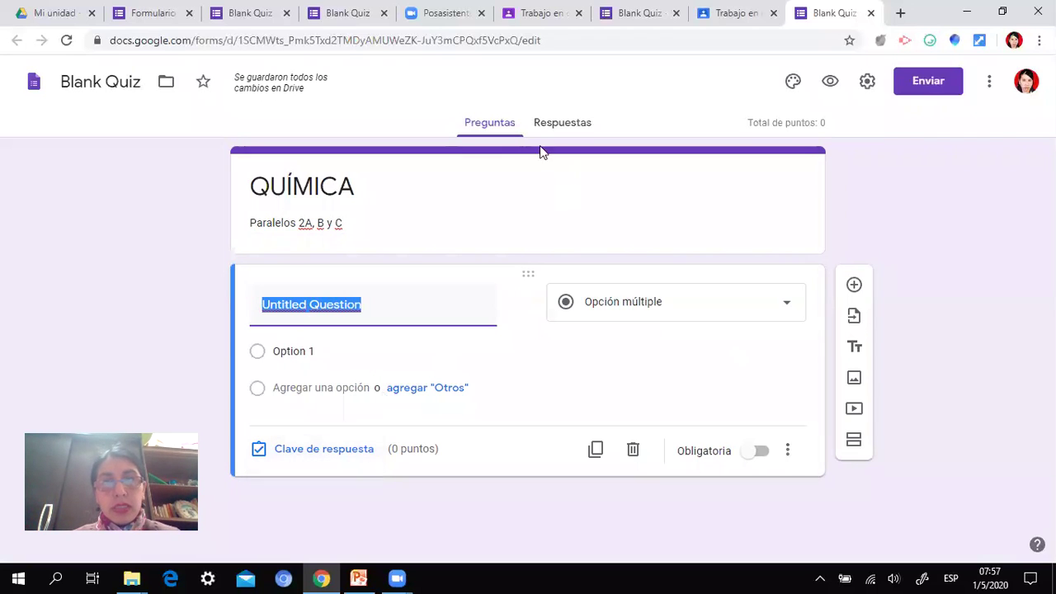
pyautogui.click(165, 13)
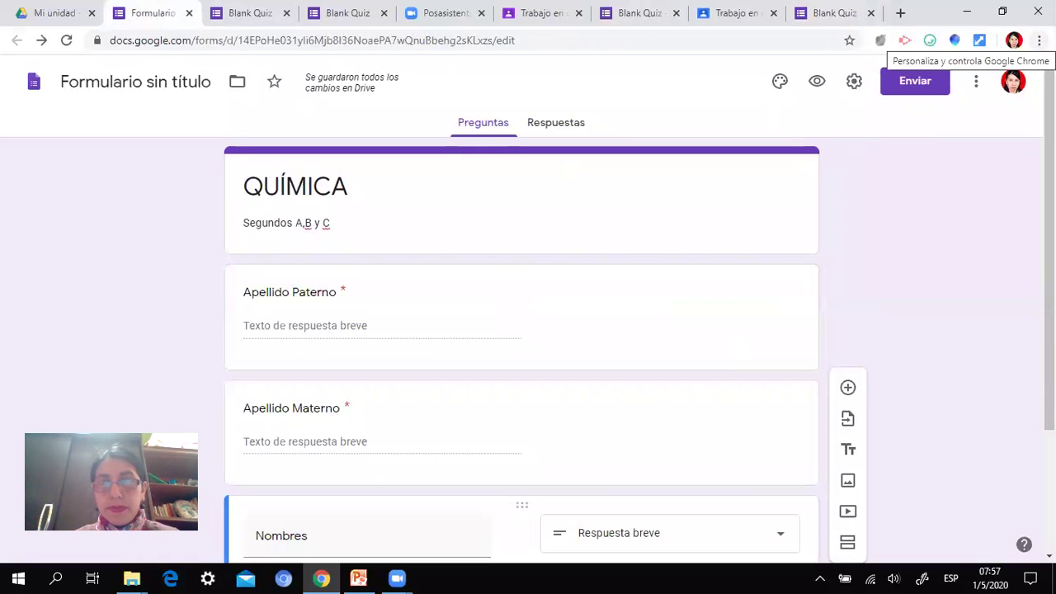
pyautogui.scroll(-1, 1047, 247)
pyautogui.scroll(-1, 650, 222)
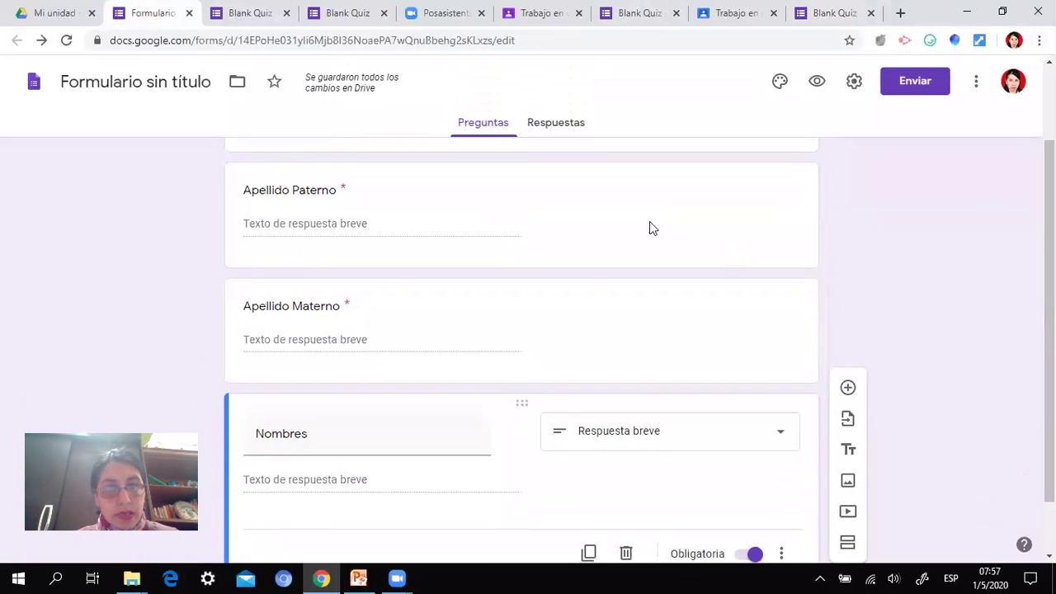
pyautogui.click(847, 390)
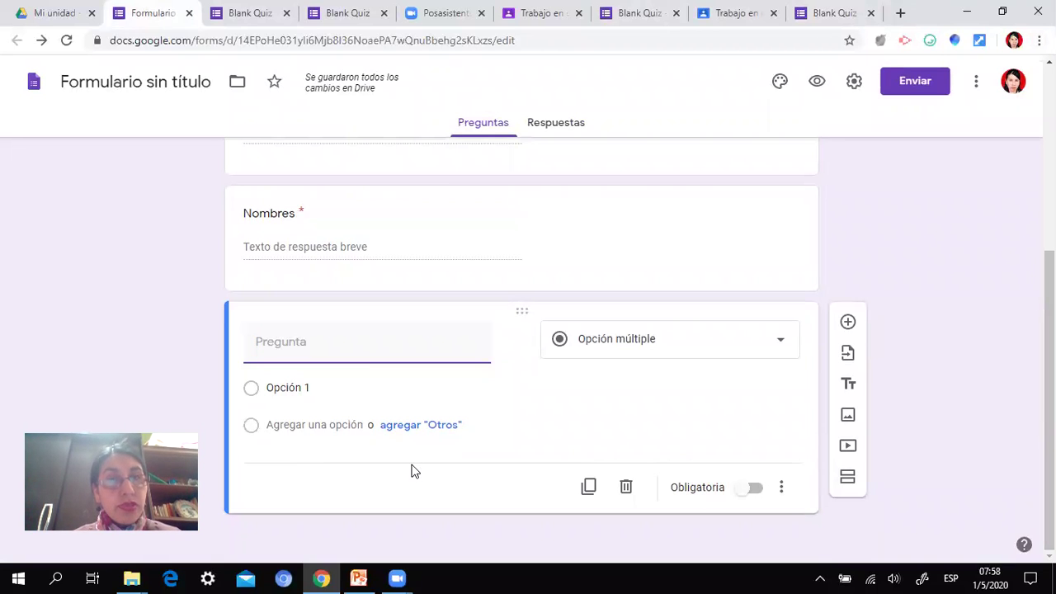
# Step: Switch to the respondent view of the existing rounding quiz and answer "0.6" for rounding 0.556 to the tenth
pyautogui.click(848, 11)
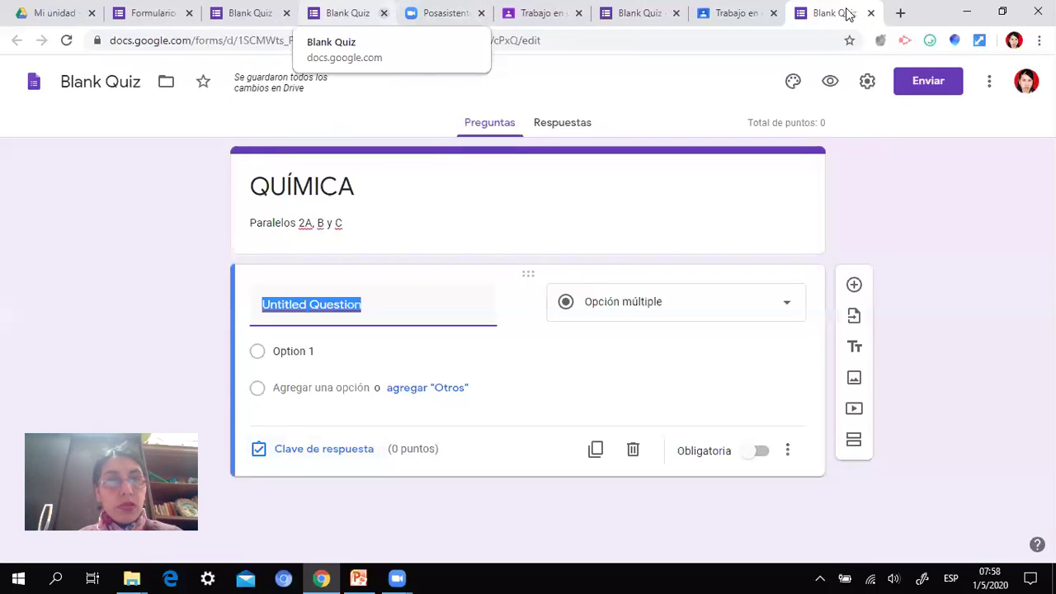
pyautogui.click(250, 14)
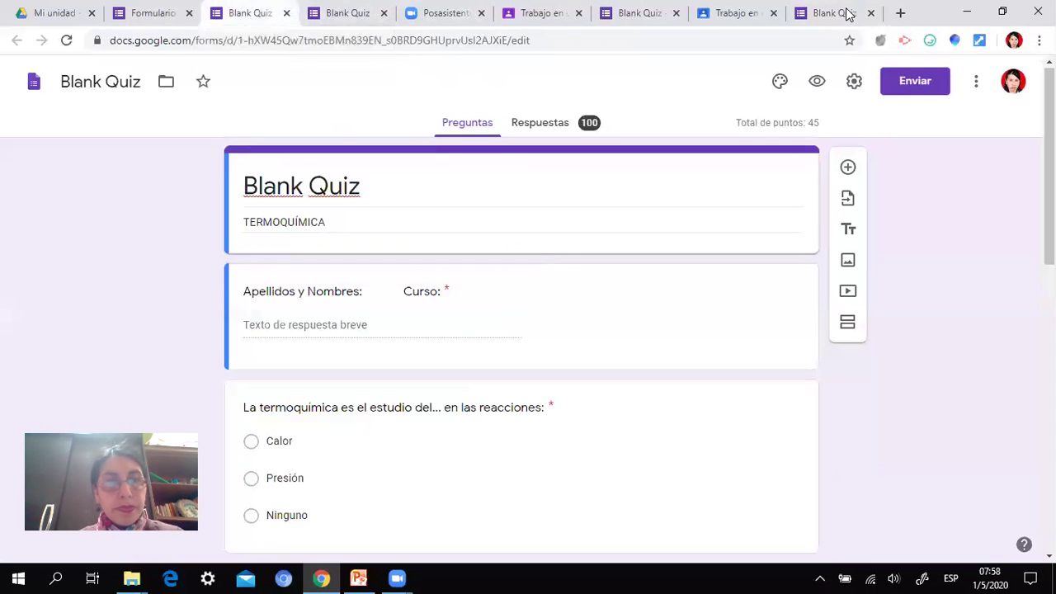
pyautogui.hotkey('ctrl', 'Tab')
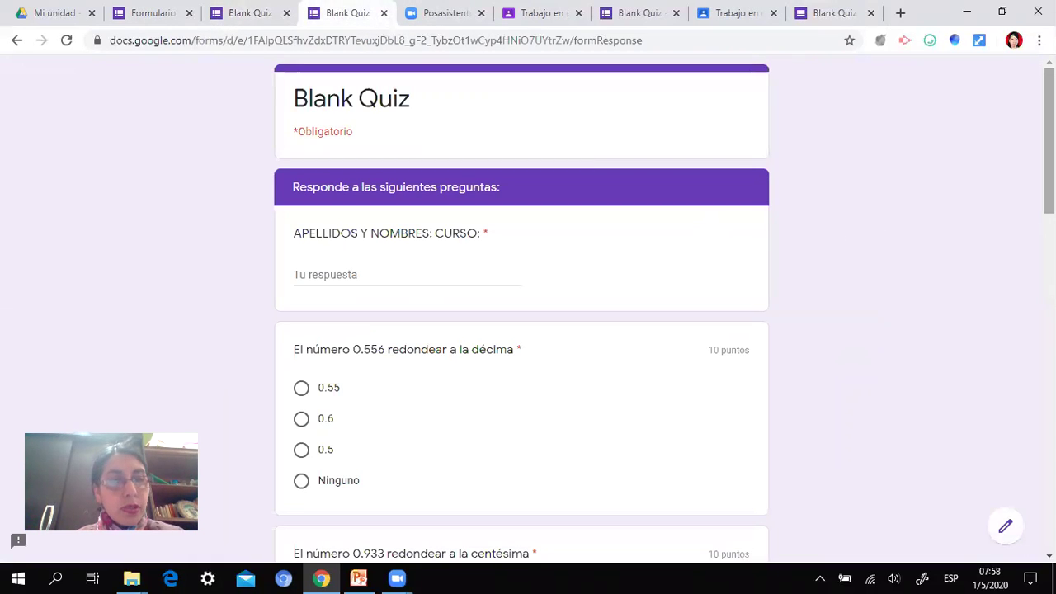
pyautogui.scroll(-1, 521, 308)
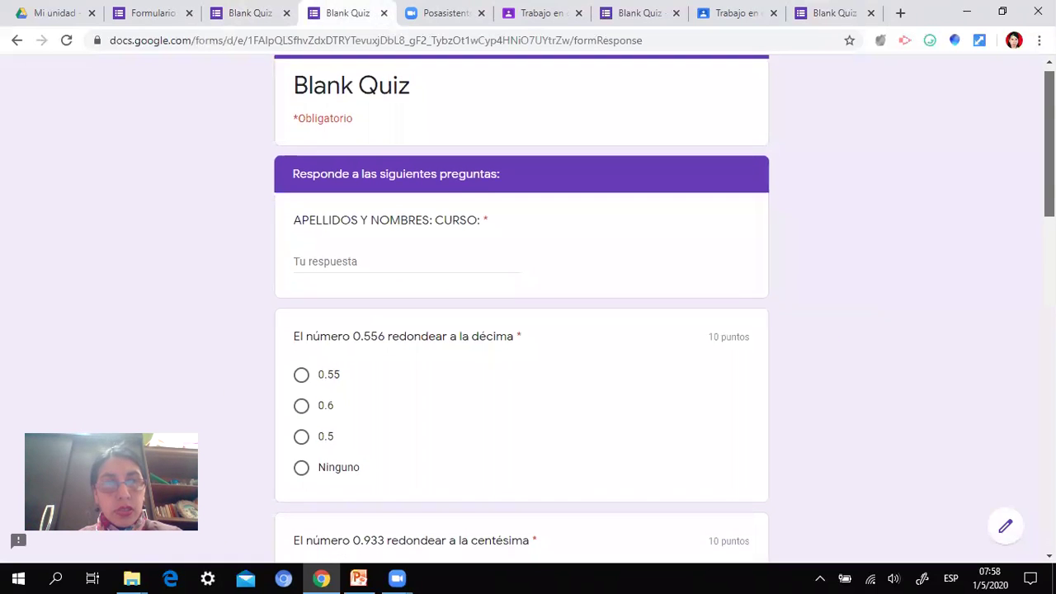
pyautogui.scroll(-1, 521, 308)
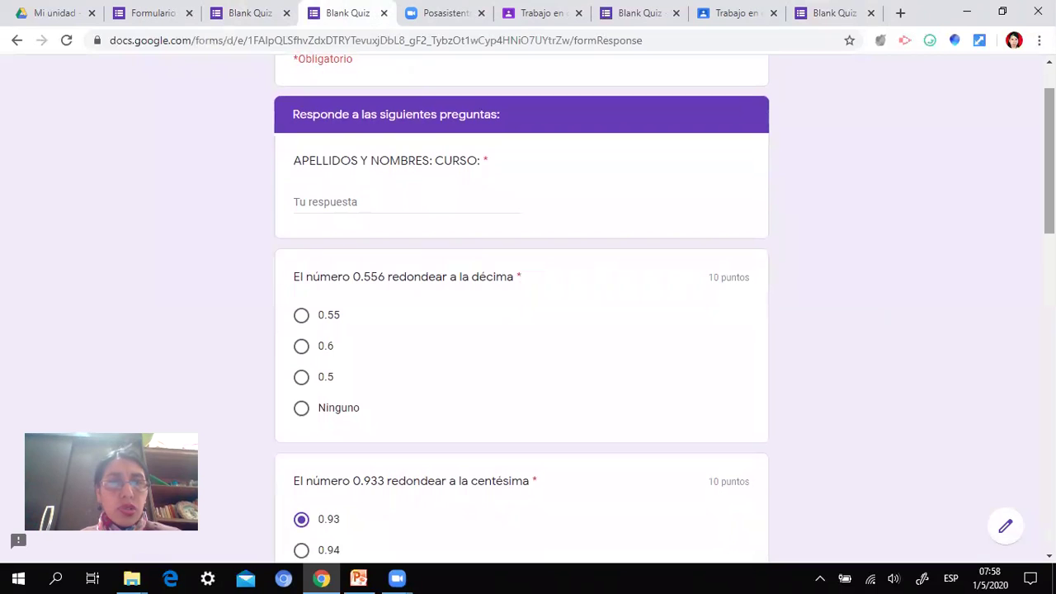
pyautogui.scroll(-2, 521, 308)
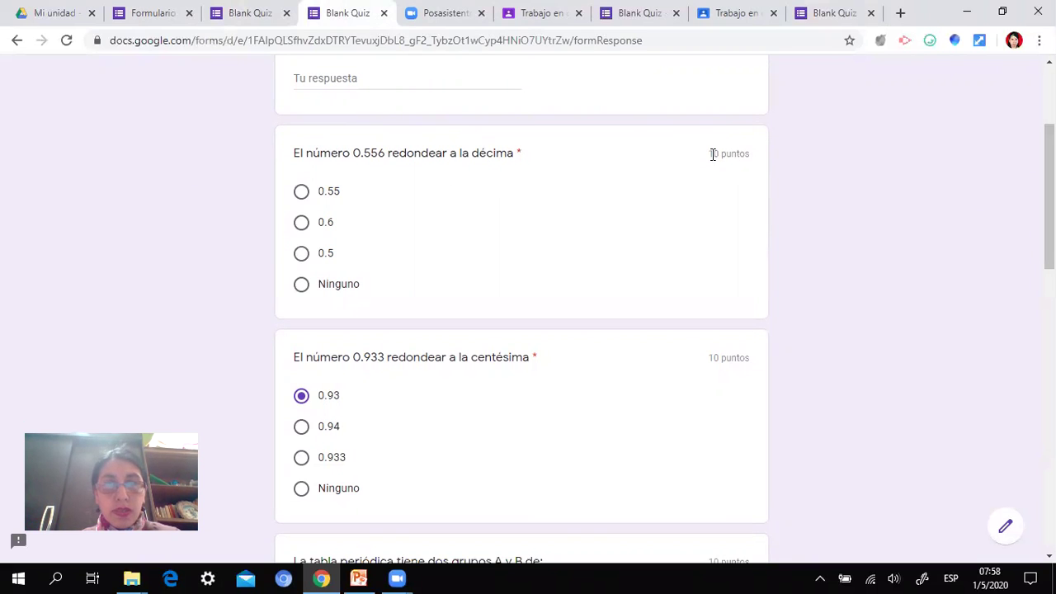
pyautogui.click(312, 230)
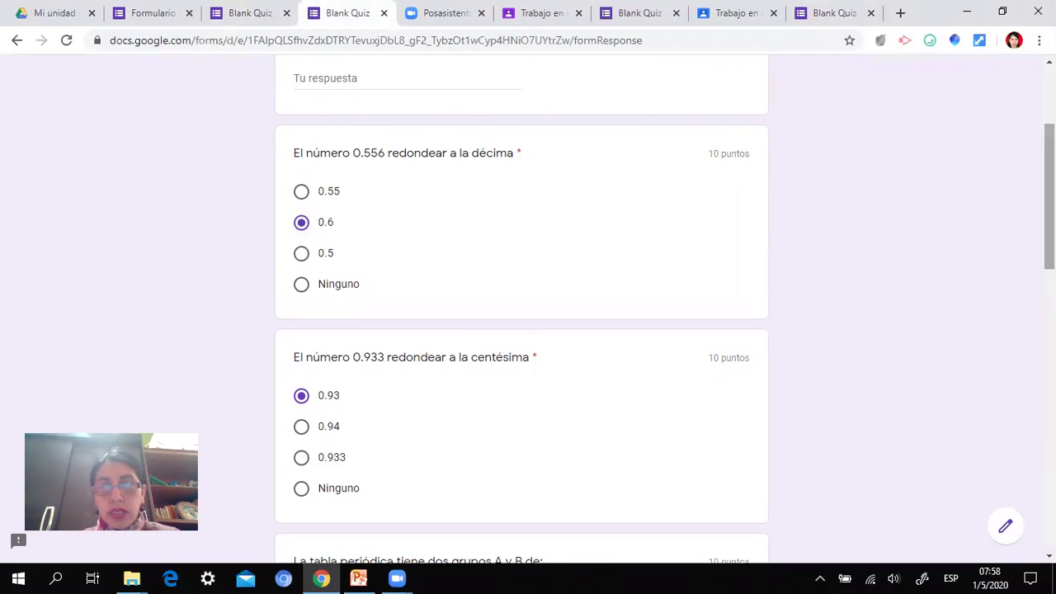
# Step: Examine the remaining quiz questions through the periodic table image question and its answer options, and return to the beginning
pyautogui.scroll(-2, 528, 313)
pyautogui.scroll(-4, 528, 309)
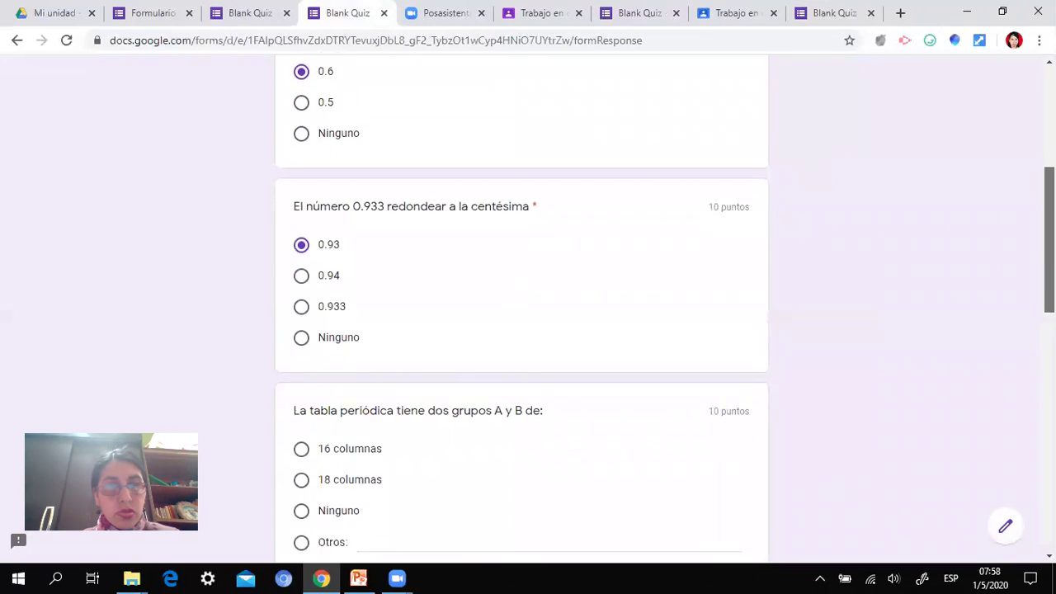
pyautogui.scroll(-3, 936, 358)
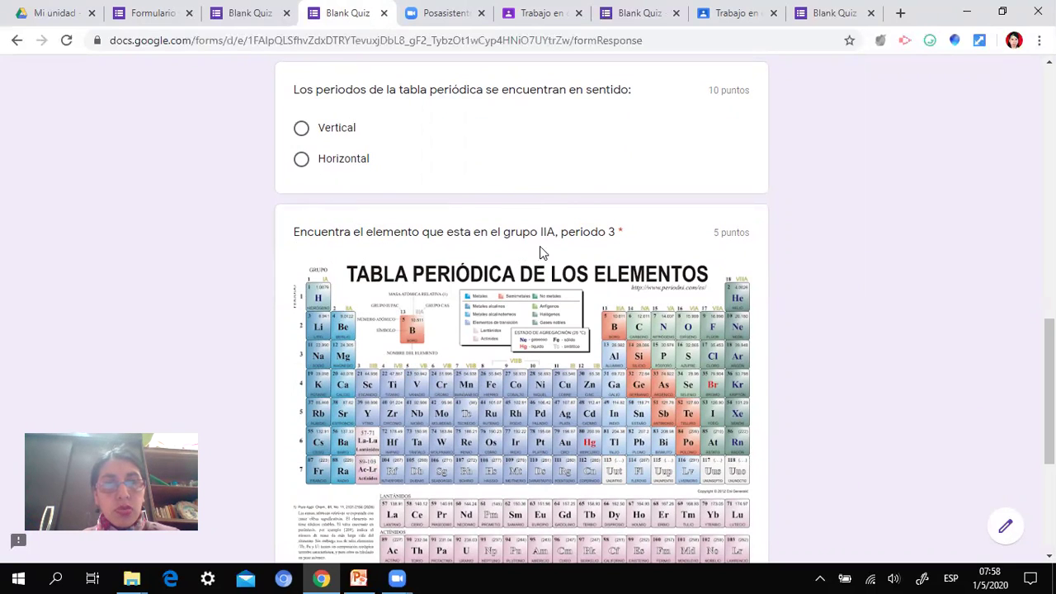
pyautogui.scroll(-1, 1049, 391)
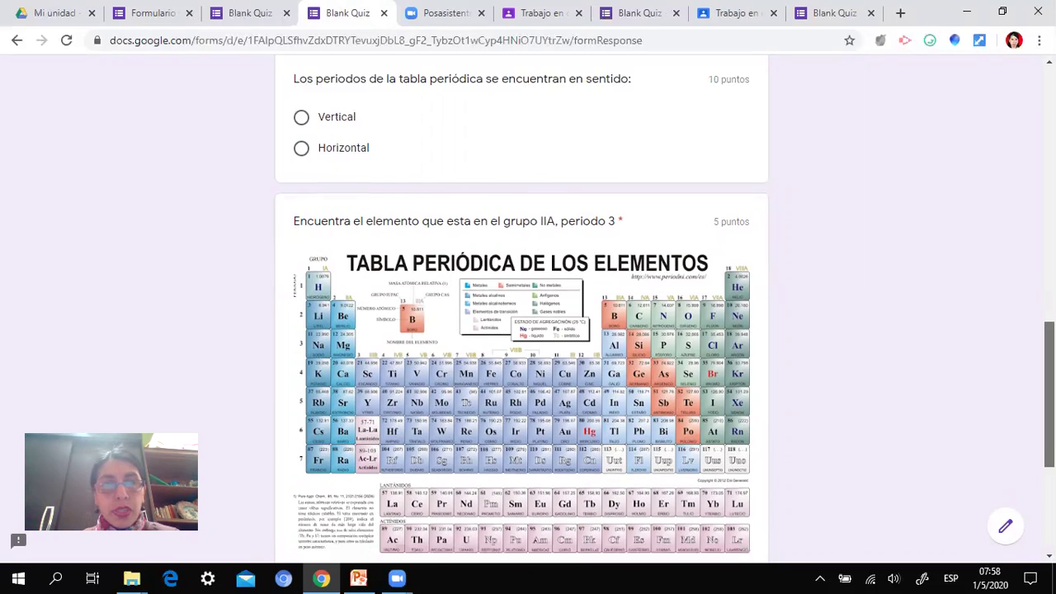
pyautogui.scroll(-2, 1048, 392)
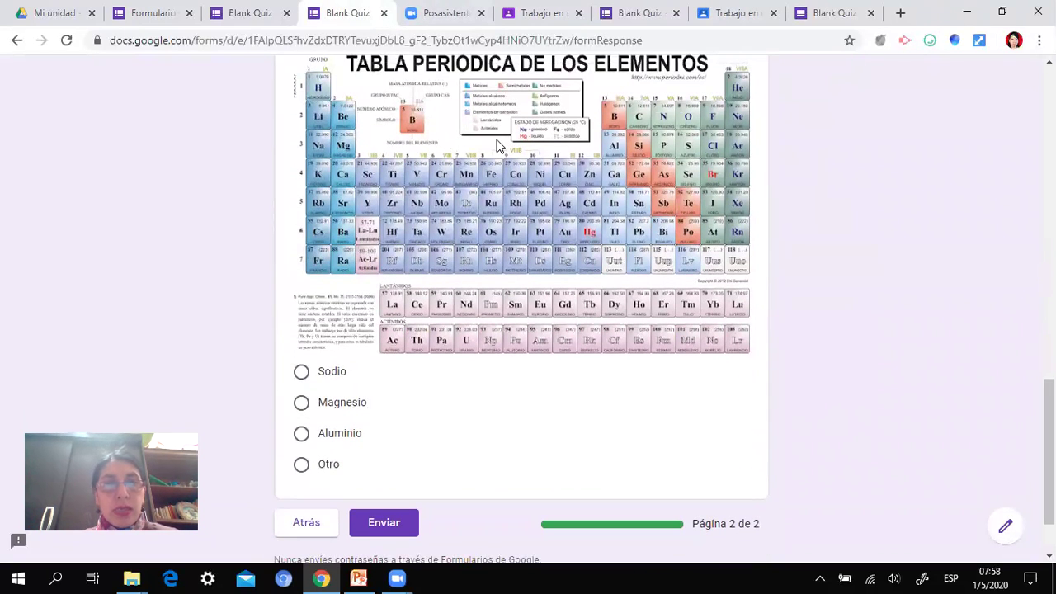
pyautogui.scroll(1, 1048, 445)
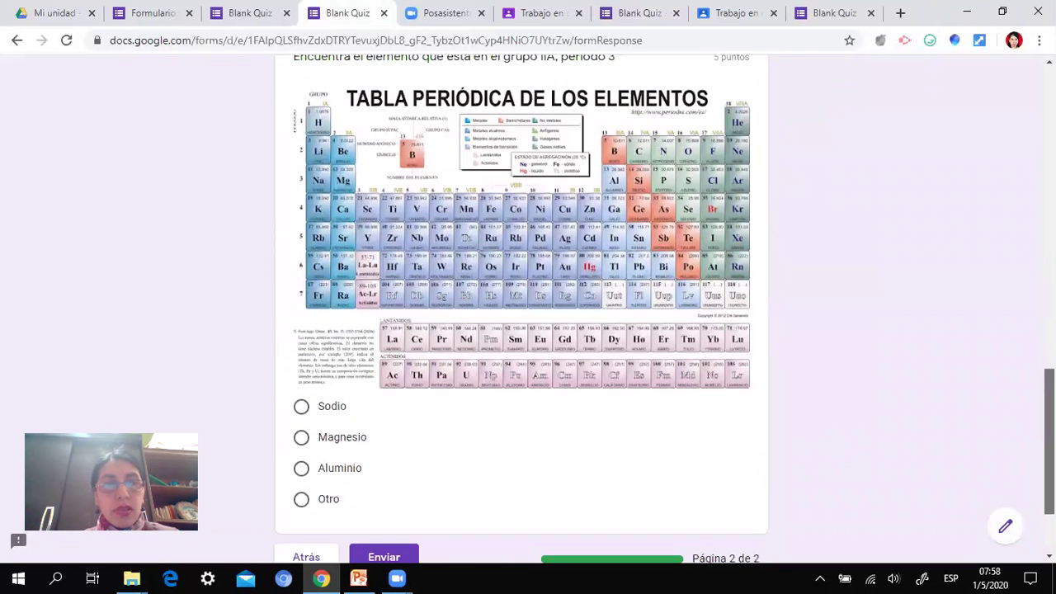
pyautogui.scroll(-3, 999, 443)
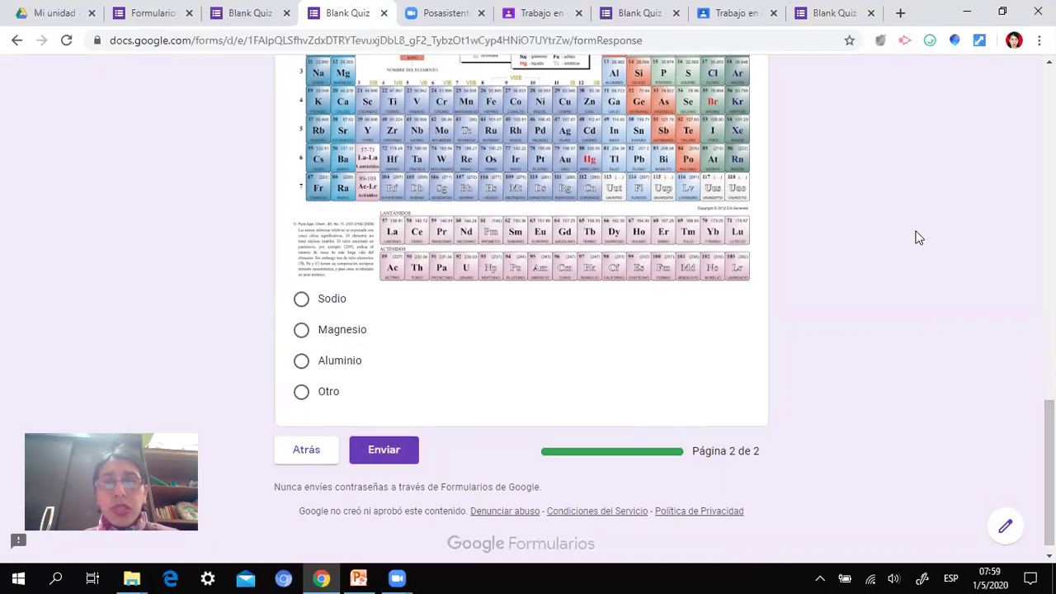
pyautogui.moveTo(1048, 473); pyautogui.dragTo(1048, 141)
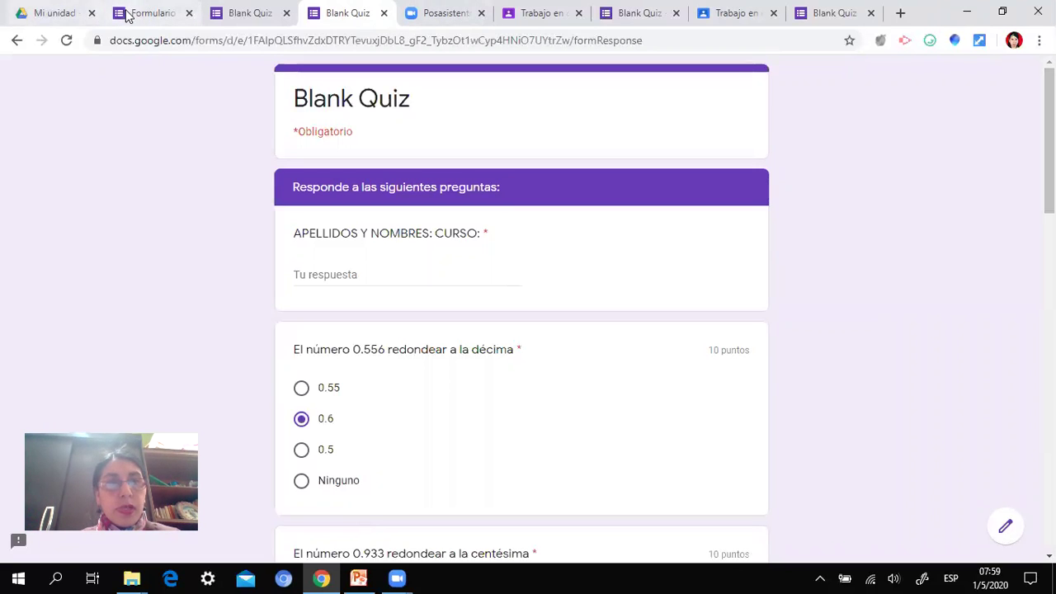
pyautogui.click(223, 14)
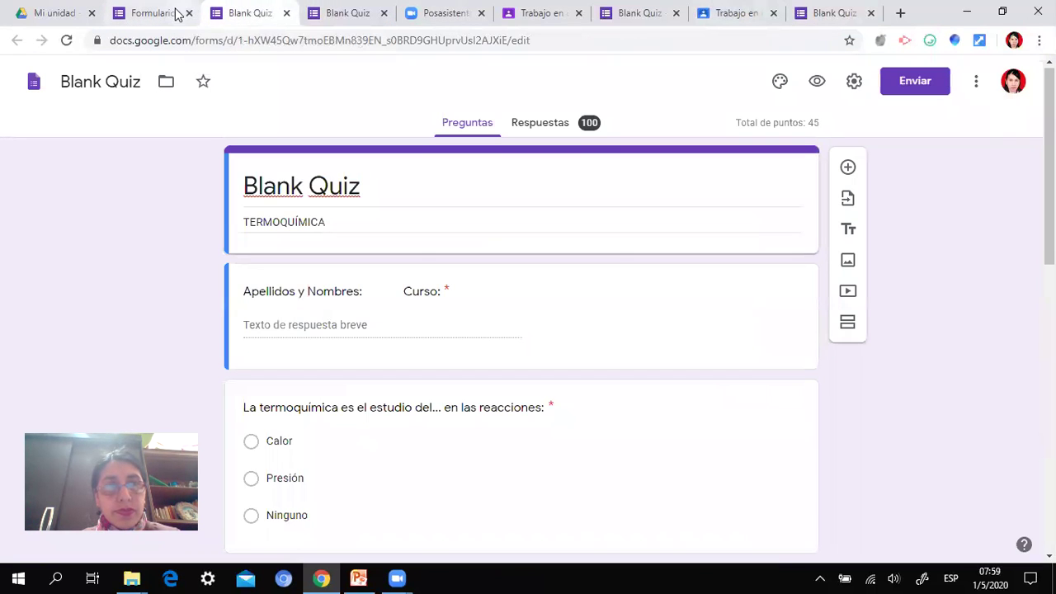
pyautogui.hotkey('ctrl', 'Tab')
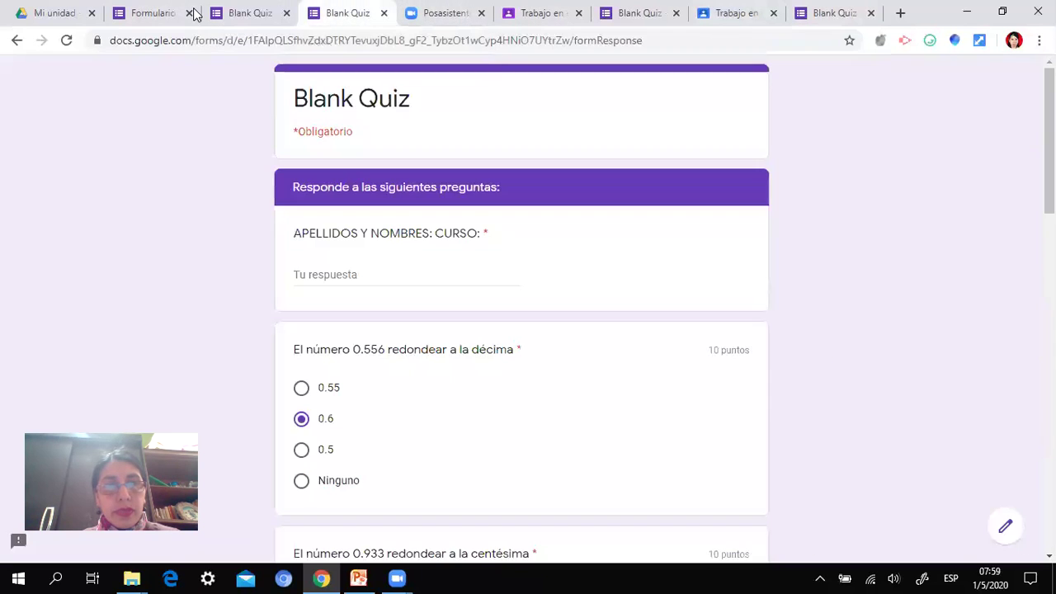
pyautogui.hotkey('ctrl', 'Tab')
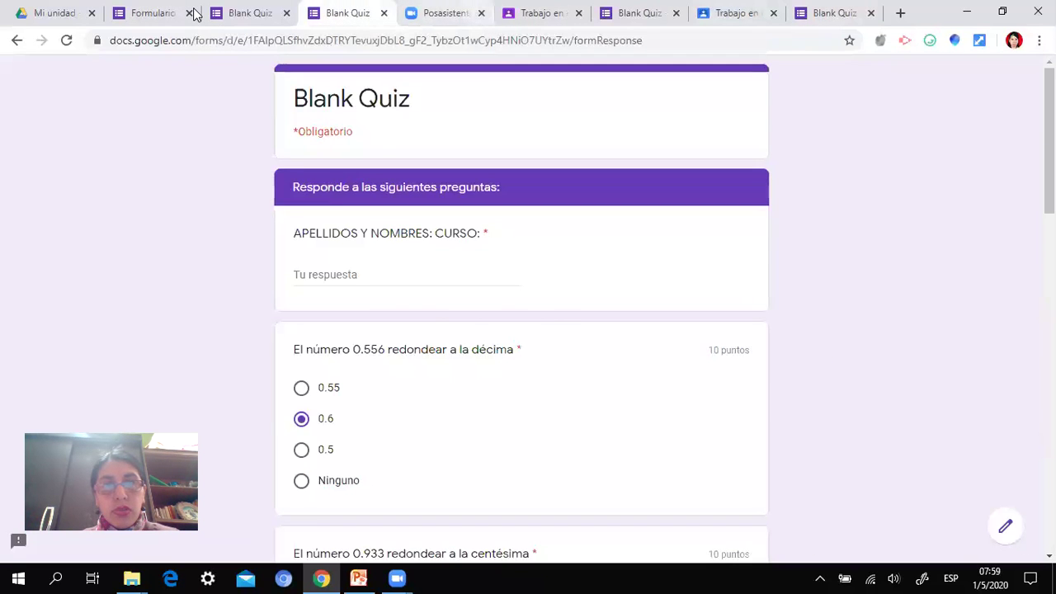
# Step: Switch back to the editor of the quiz titled "QUÍMICA" with its untitled question
pyautogui.hotkey('ctrl', 'Tab')
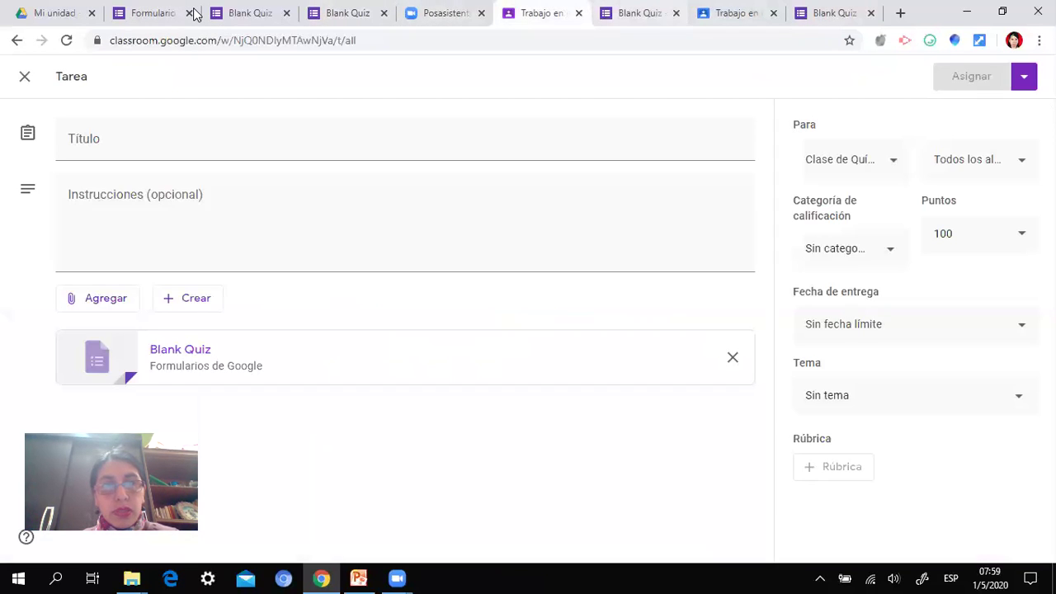
pyautogui.hotkey('ctrl', 'Tab')
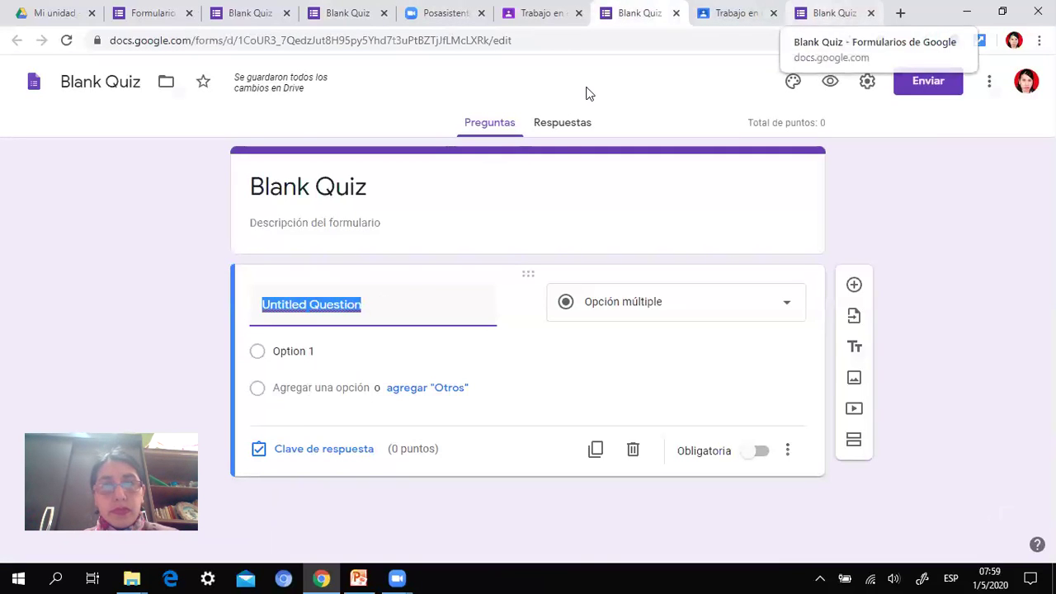
pyautogui.hotkey('ctrl', 'Tab')
pyautogui.hotkey('ctrl', 'shift', 'Tab')
pyautogui.hotkey('ctrl', 'shift', 'Tab')
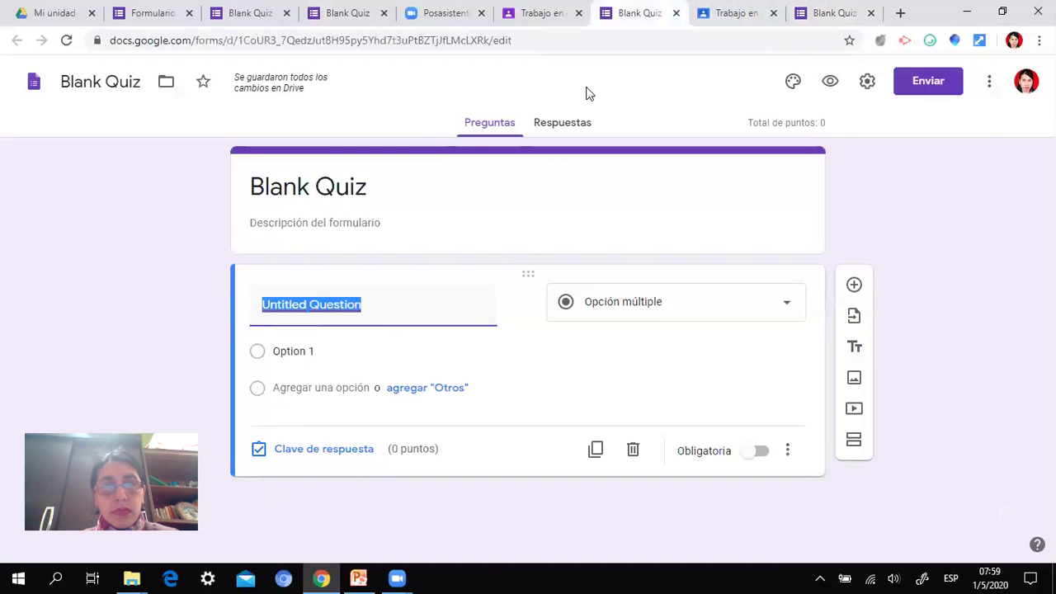
pyautogui.hotkey('ctrl', 'Tab')
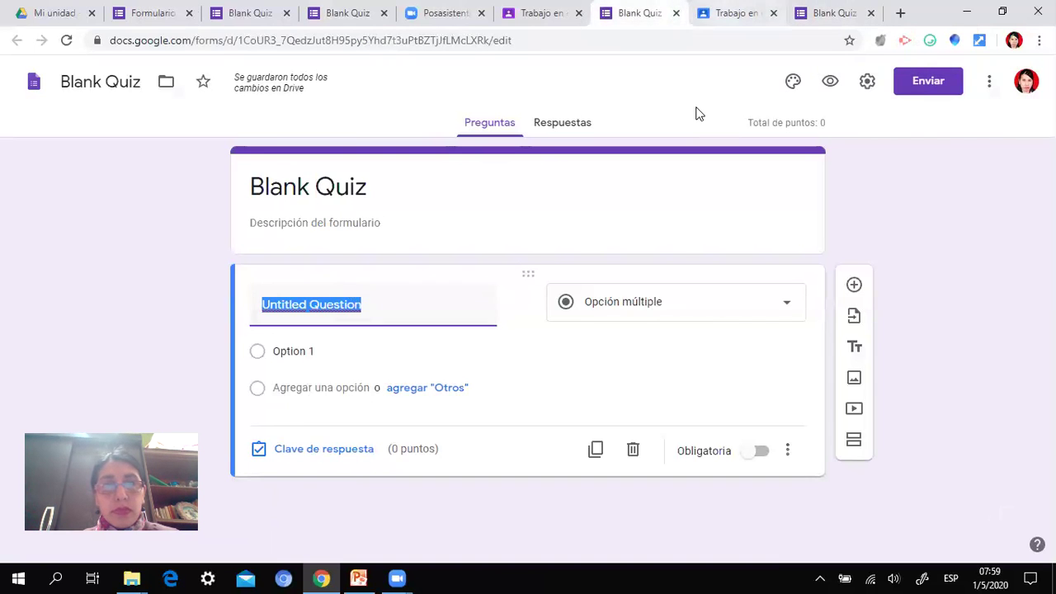
pyautogui.hotkey('ctrl', 'Tab')
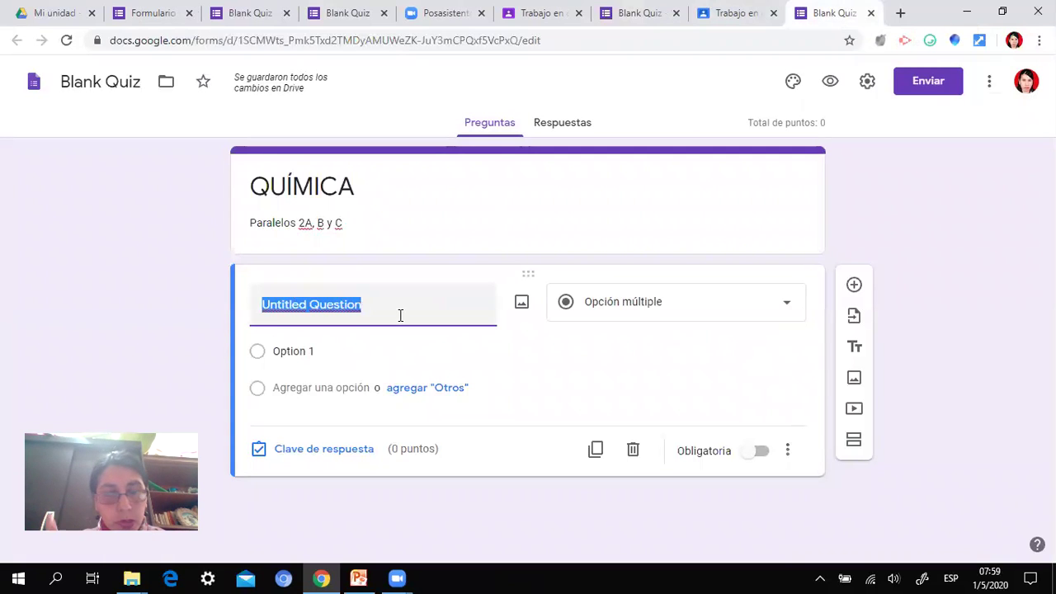
# Step: Set the untitled question's text to "El símbolo del elemento platino es:"
pyautogui.write('El')
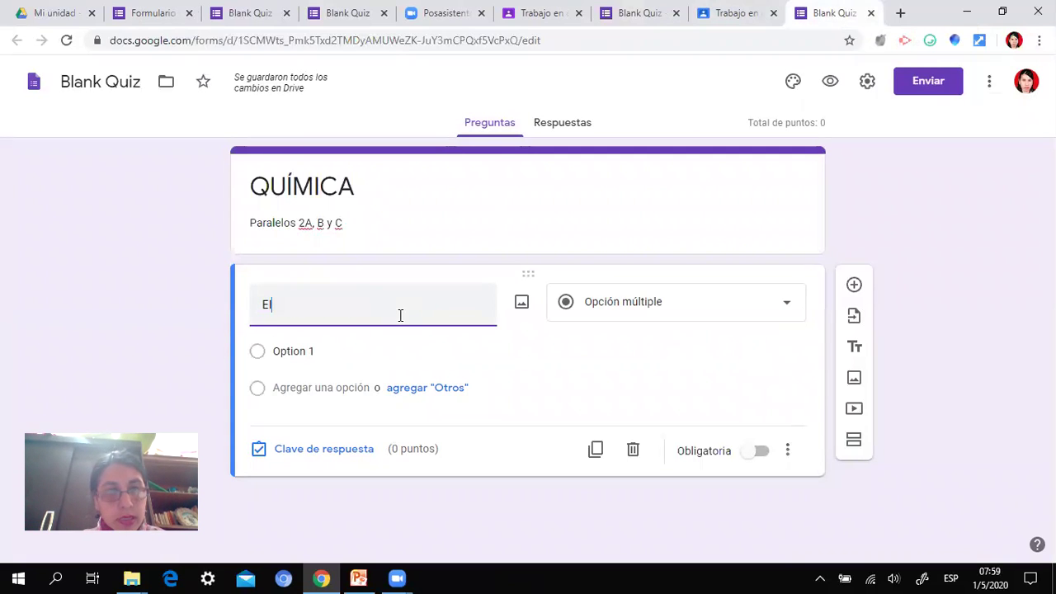
pyautogui.write(' elemento')
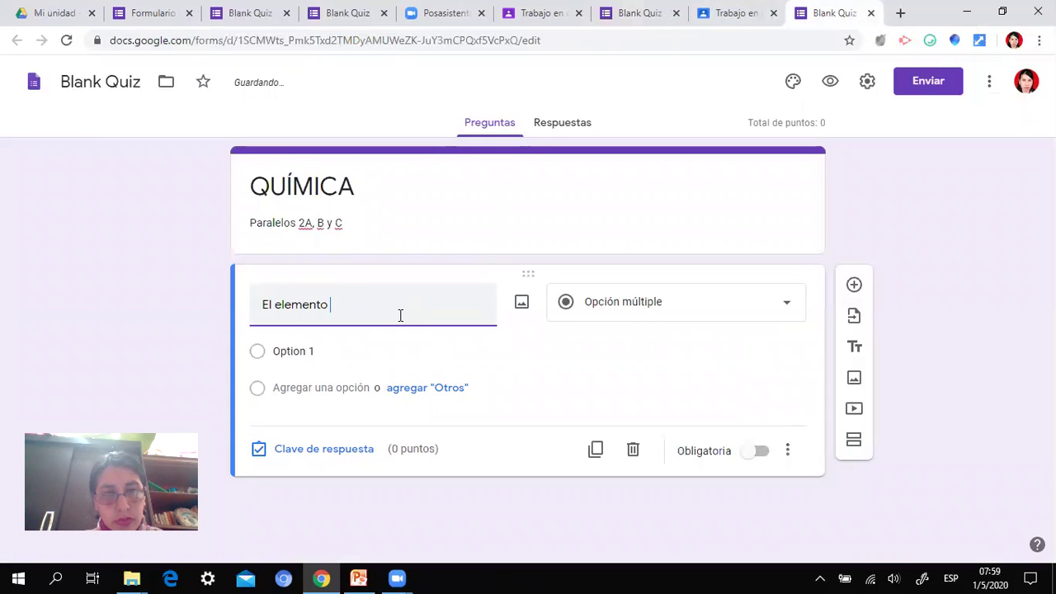
pyautogui.press('BackSpace')
pyautogui.press('BackSpace')
pyautogui.press('BackSpace')
pyautogui.press('BackSpace')
pyautogui.press('BackSpace')
pyautogui.press('BackSpace')
pyautogui.press('BackSpace')
pyautogui.press('BackSpace')
pyautogui.press('BackSpace')
pyautogui.write('símbolo del elemento')
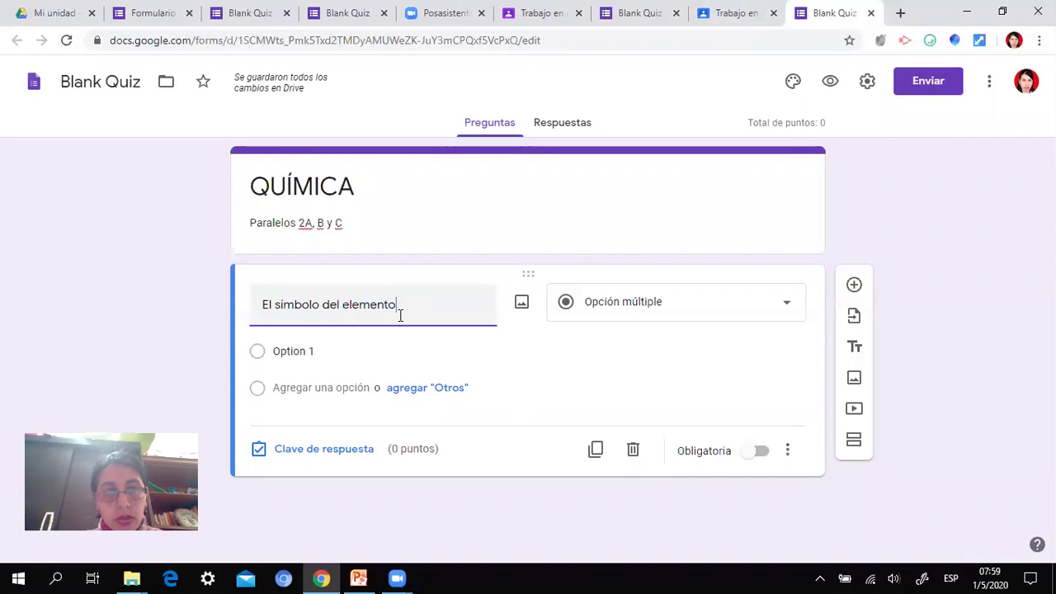
pyautogui.write(' plati')
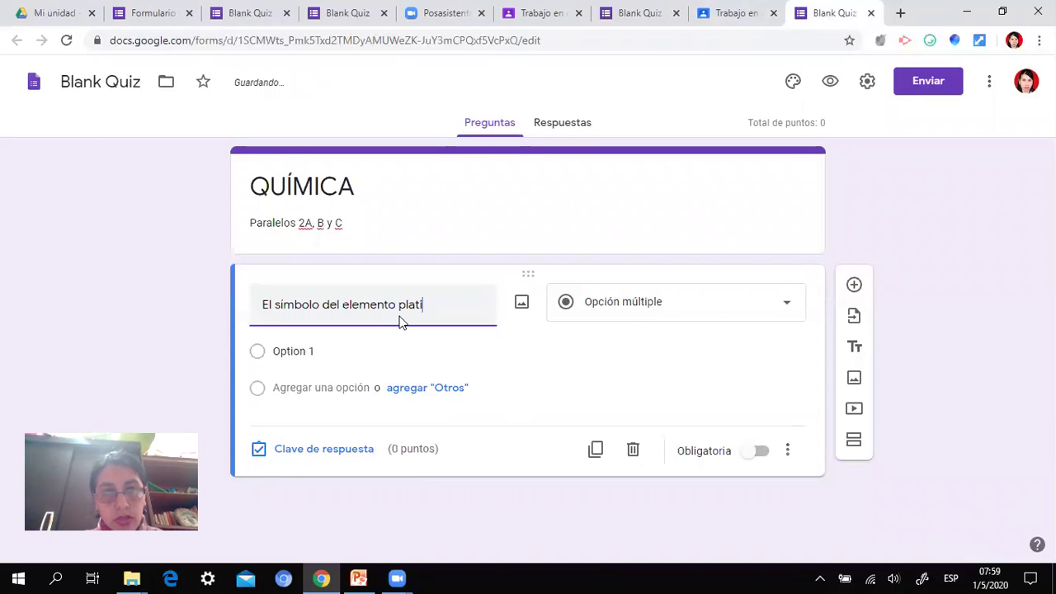
pyautogui.write('no es:')
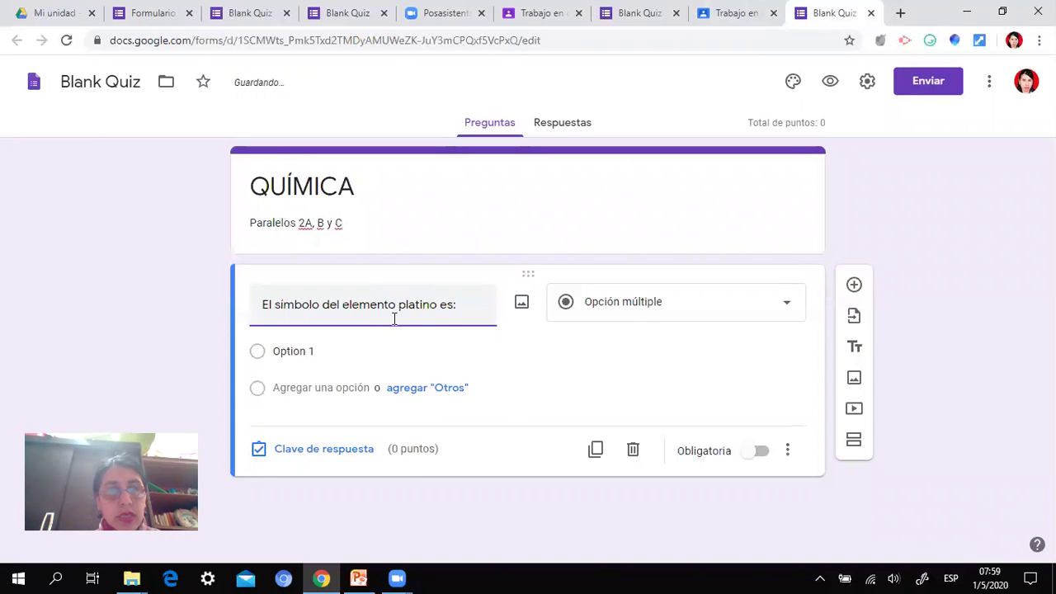
# Step: Enter the answer options "Pt", "Sr", "rrrrr" and "Ca" for the platinum question, and delete the "rrrrr" option
pyautogui.click(321, 352)
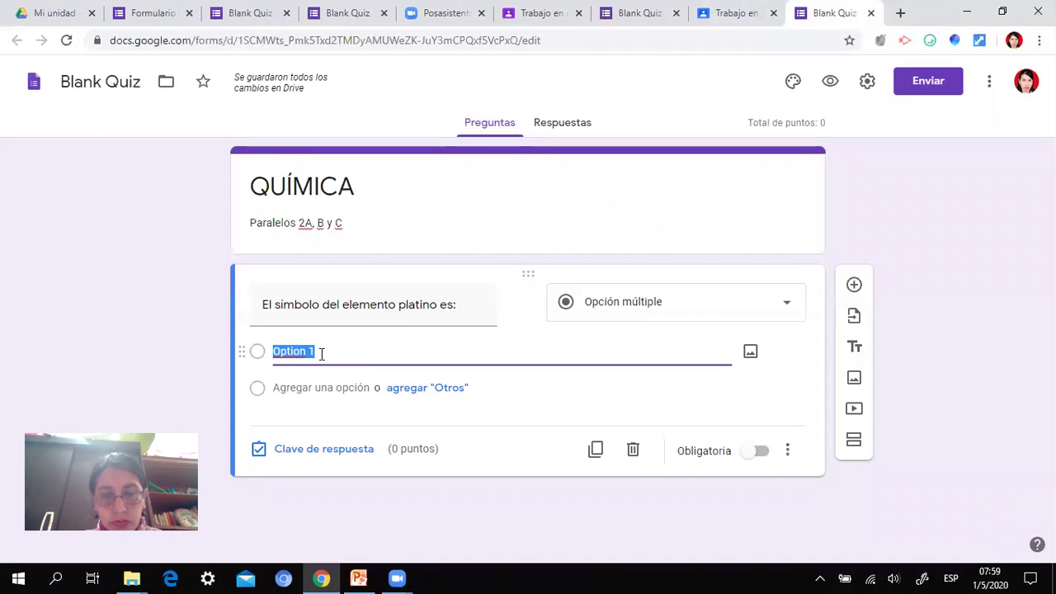
pyautogui.write('Pt')
pyautogui.click(301, 380)
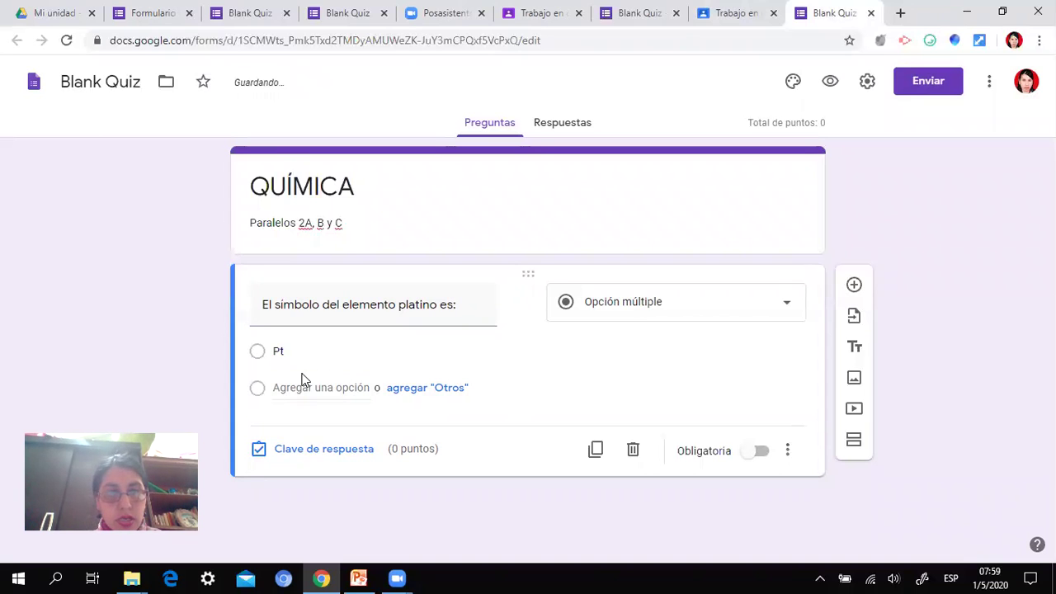
pyautogui.click(284, 387)
pyautogui.write('Sr')
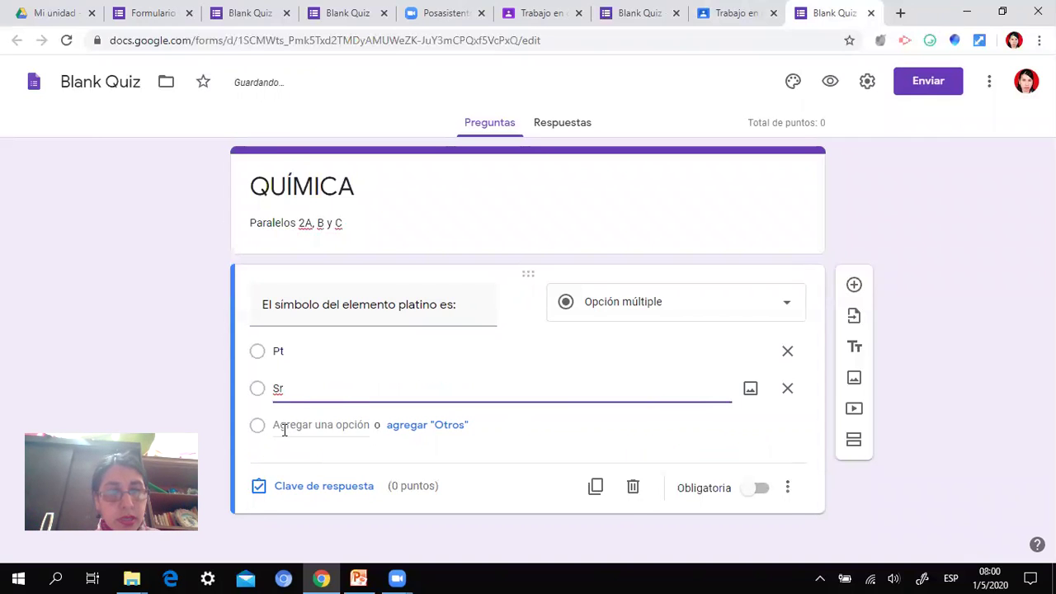
pyautogui.click(284, 425)
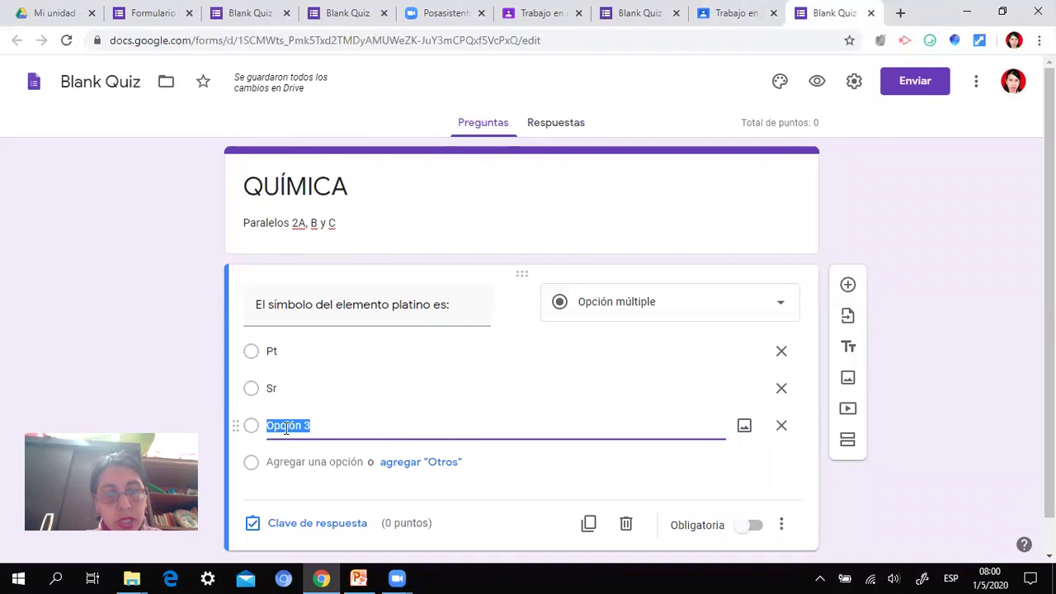
pyautogui.write('rrrrr')
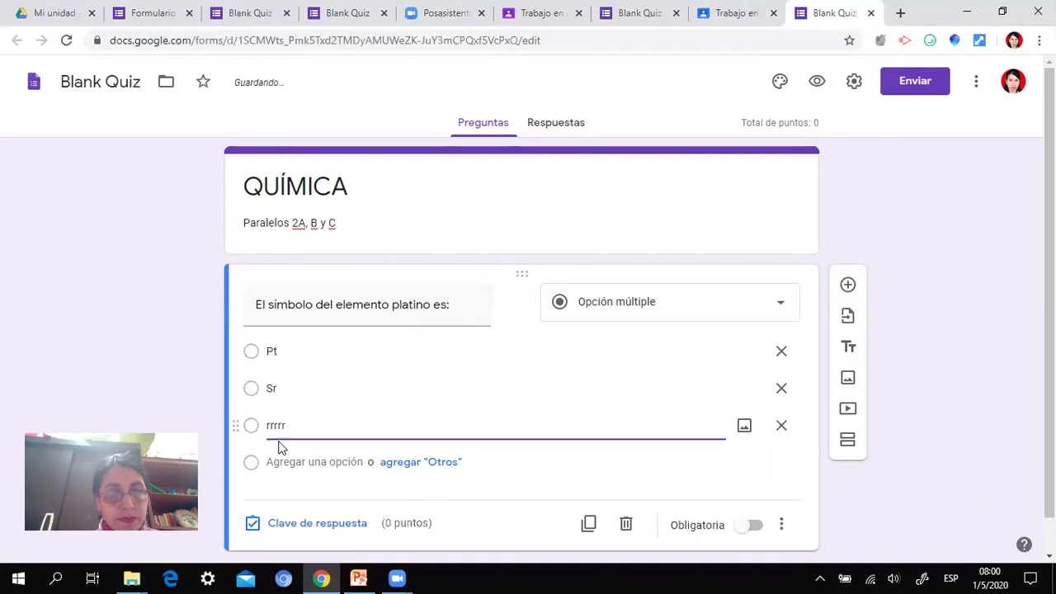
pyautogui.click(283, 463)
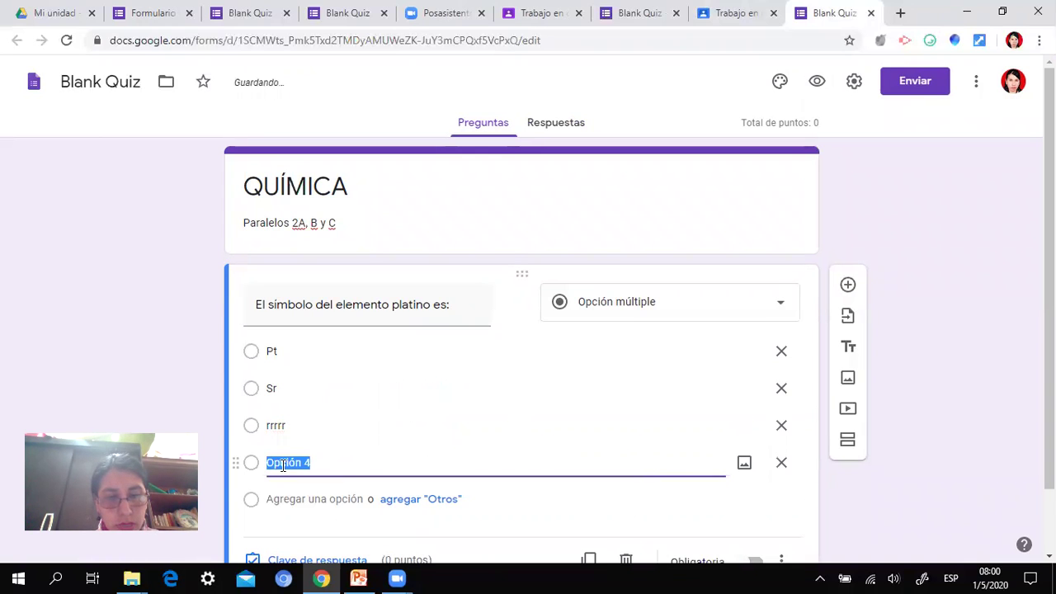
pyautogui.write('Ca')
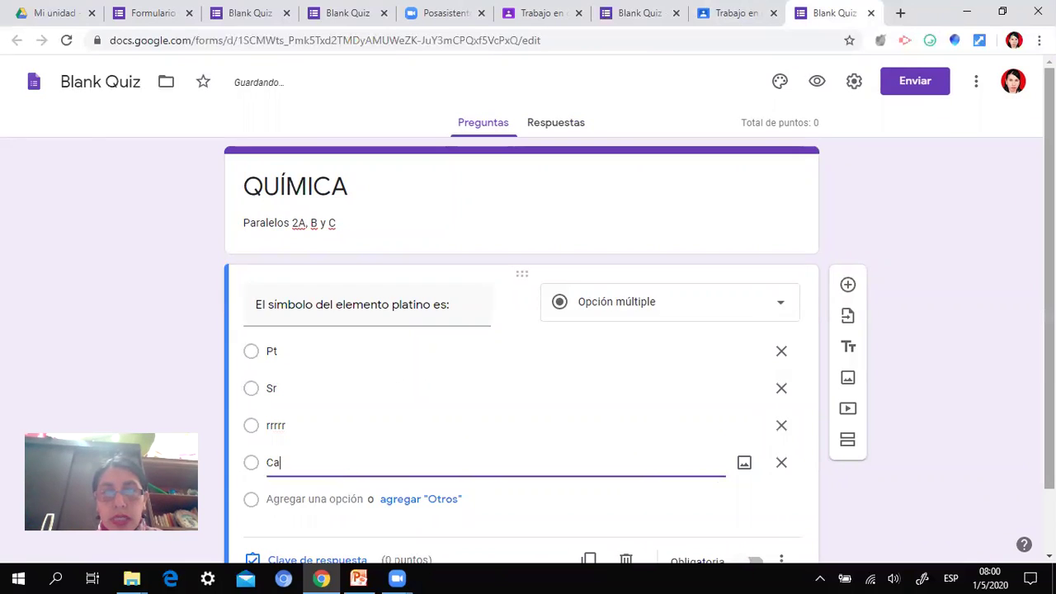
pyautogui.scroll(-2, 638, 330)
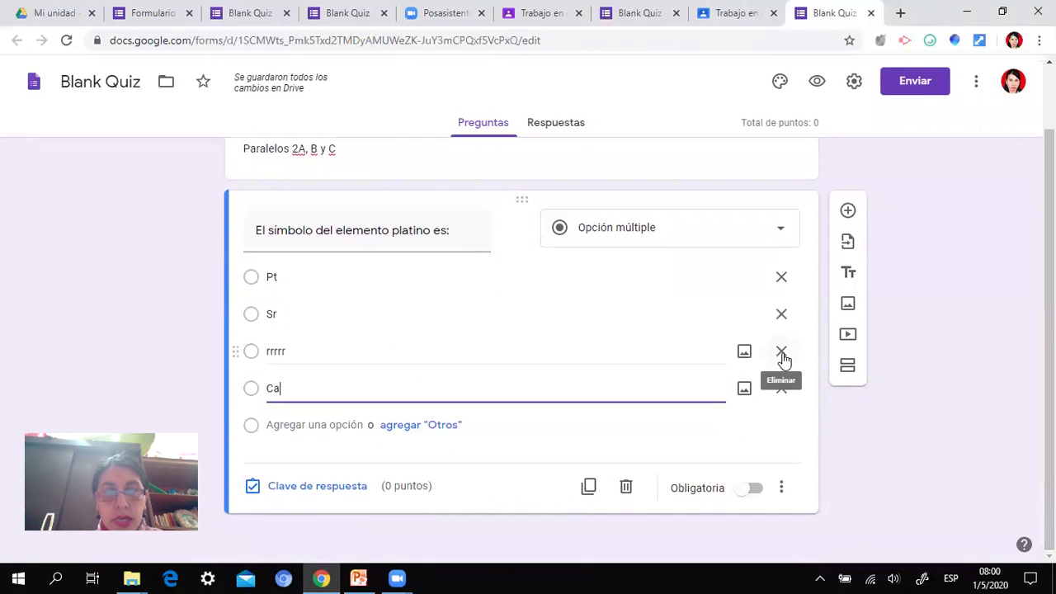
pyautogui.click(783, 360)
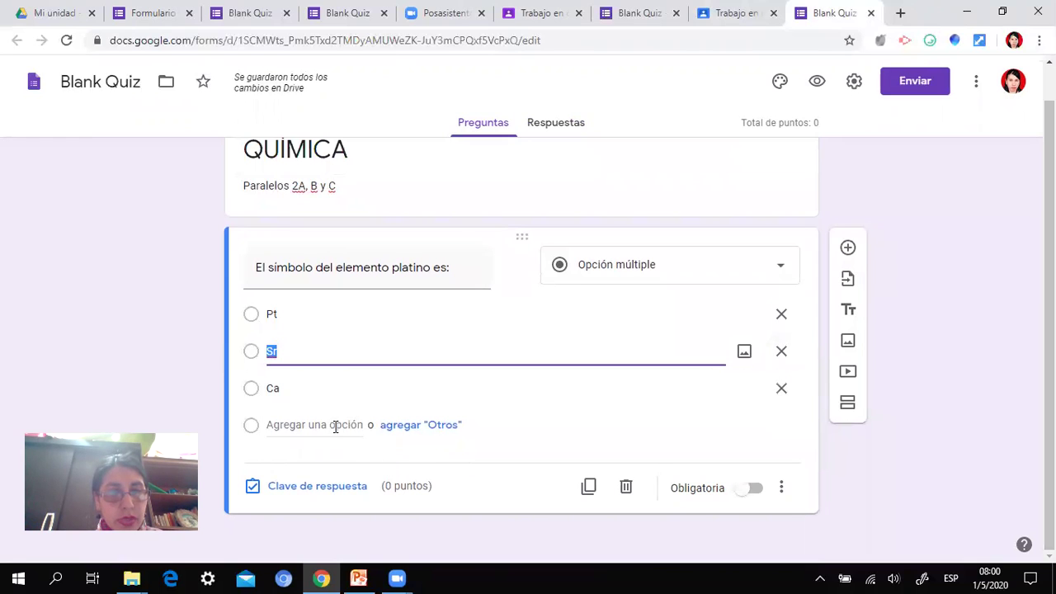
# Step: Make the platinum question required and set its answer key to "Pt", worth 10 points
pyautogui.click(756, 494)
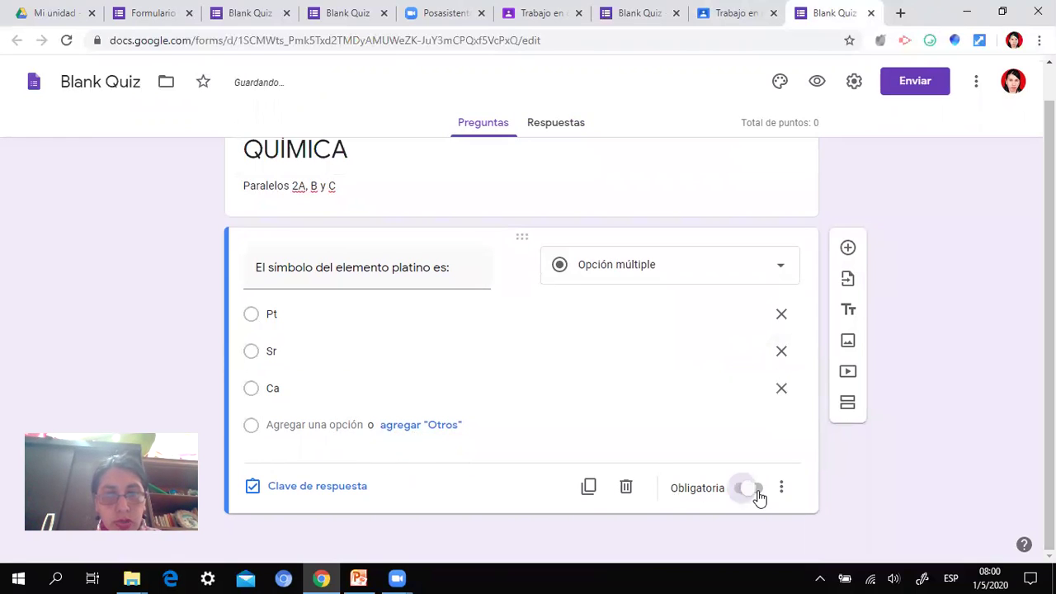
pyautogui.click(277, 494)
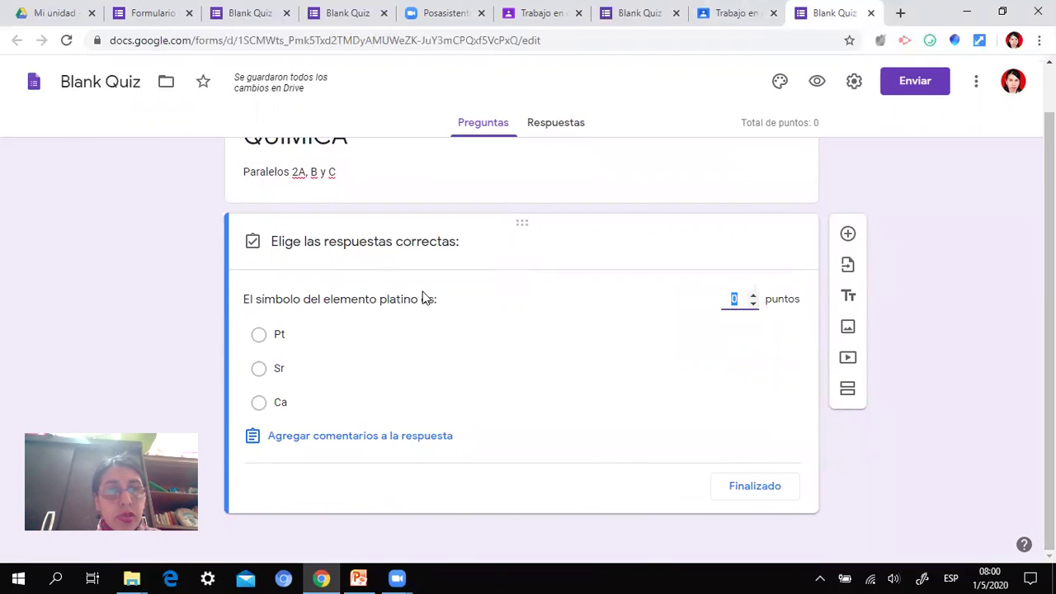
pyautogui.click(259, 334)
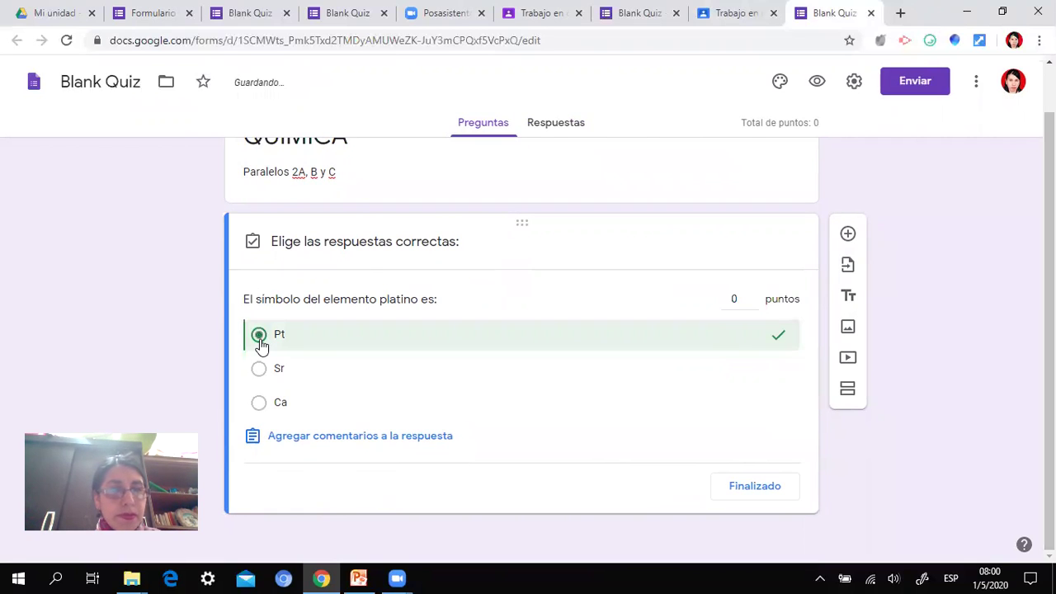
pyautogui.click(740, 296)
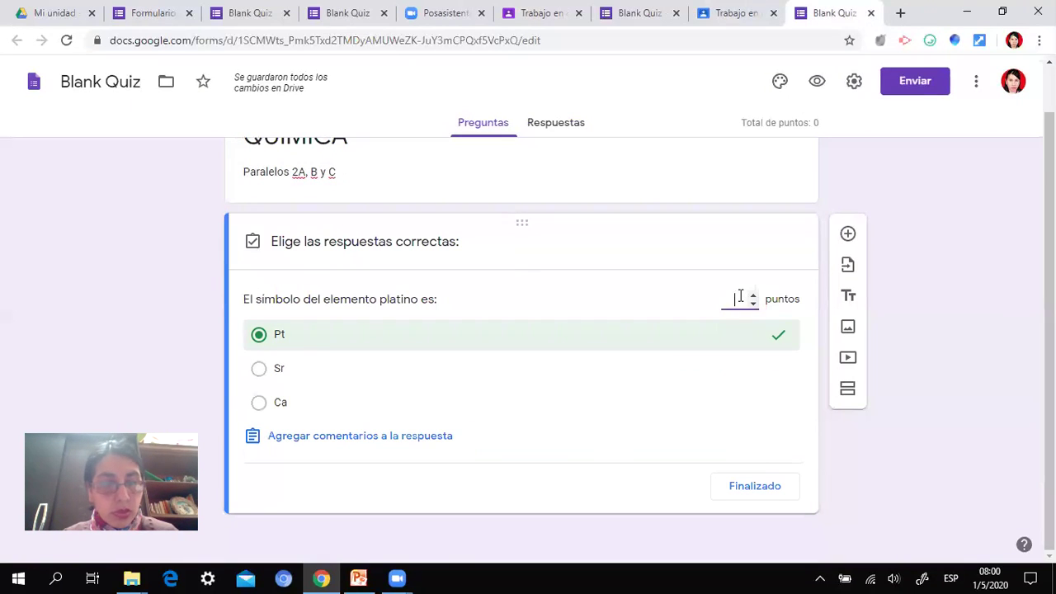
pyautogui.write('0')
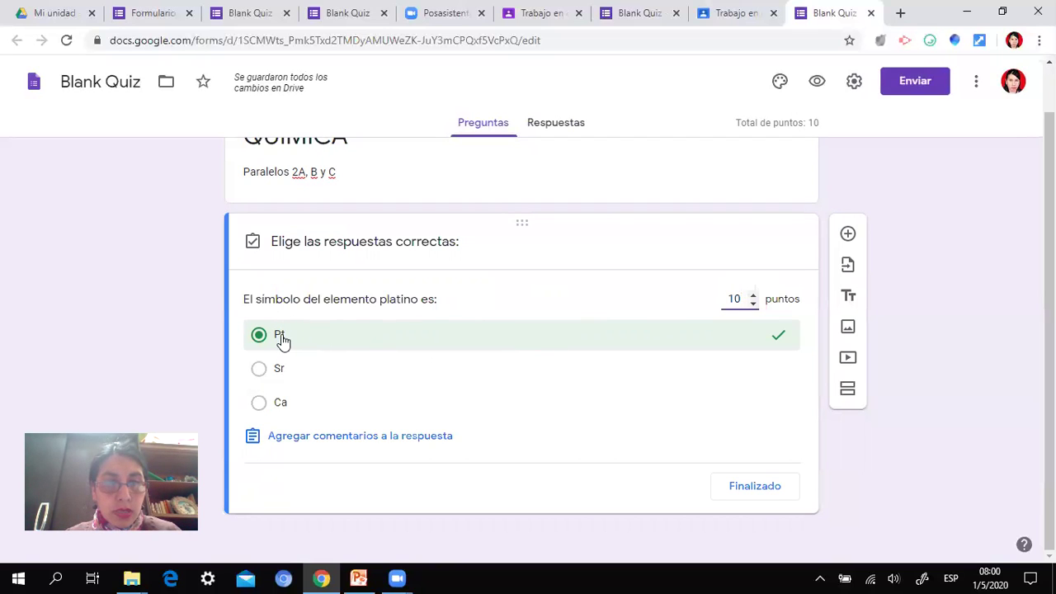
pyautogui.click(740, 486)
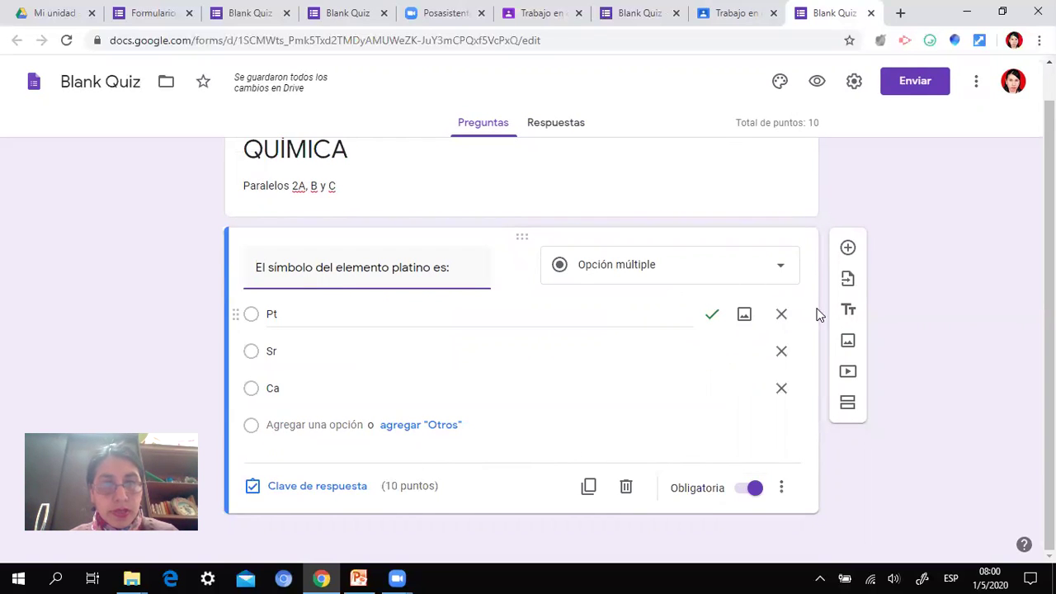
# Step: Add a second question with the text "En la imagen busca el personaje principal"
pyautogui.click(848, 249)
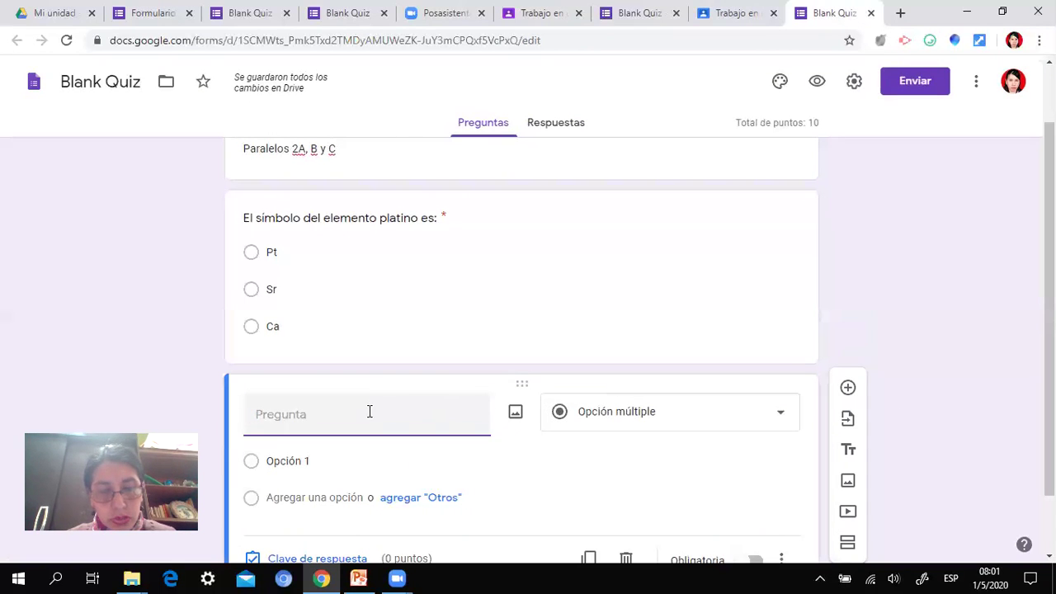
pyautogui.write('En la imagen')
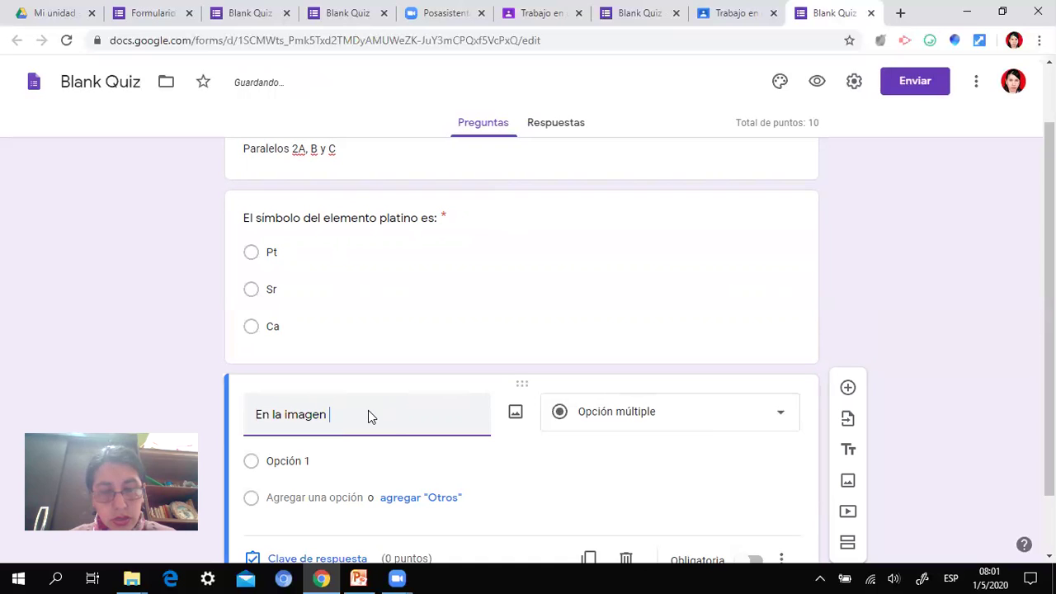
pyautogui.write(' busca')
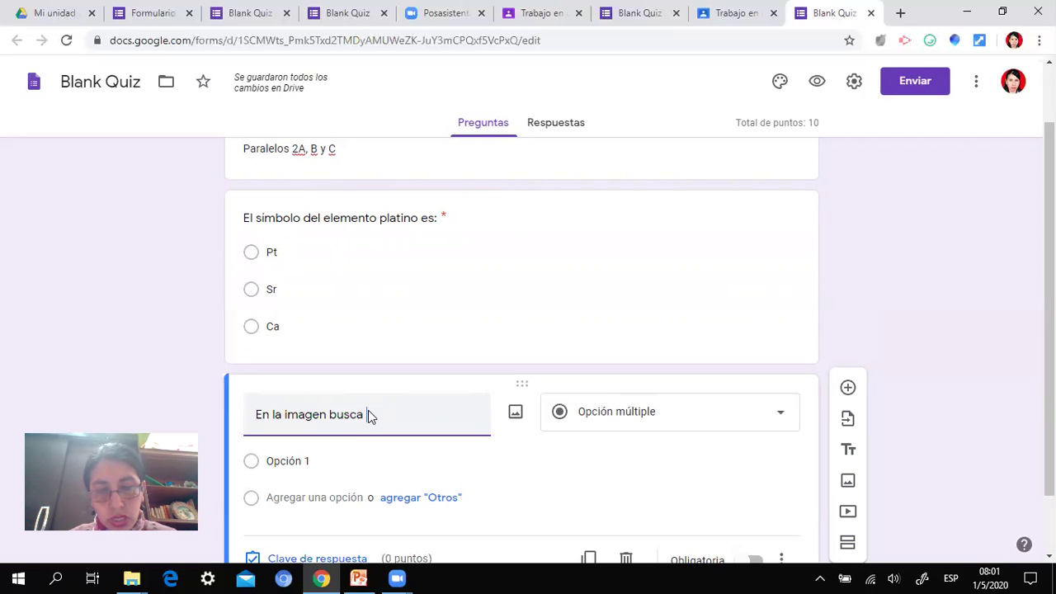
pyautogui.write('el per')
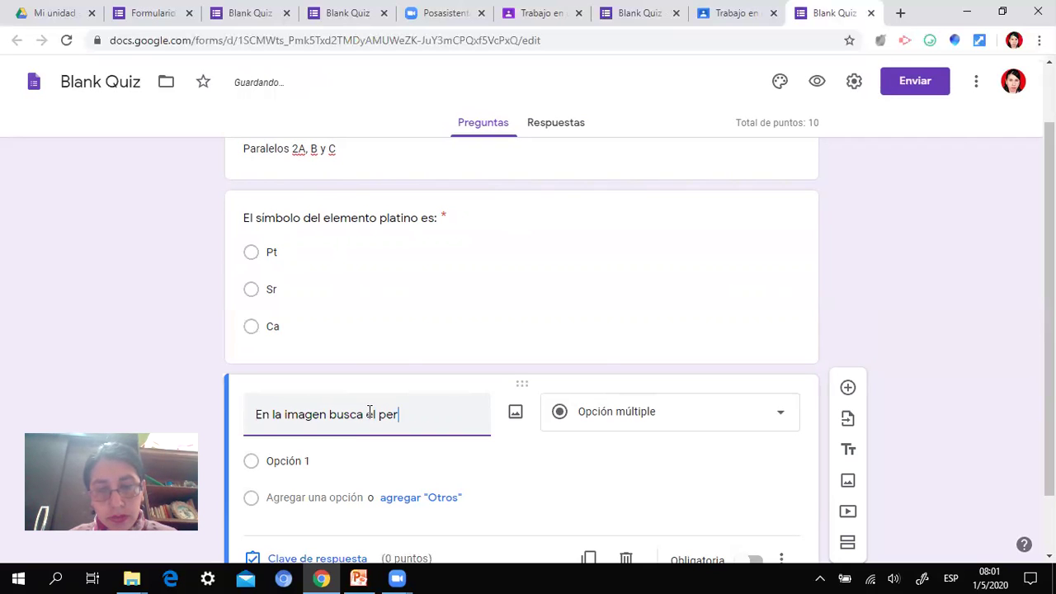
pyautogui.write('sonaje prin')
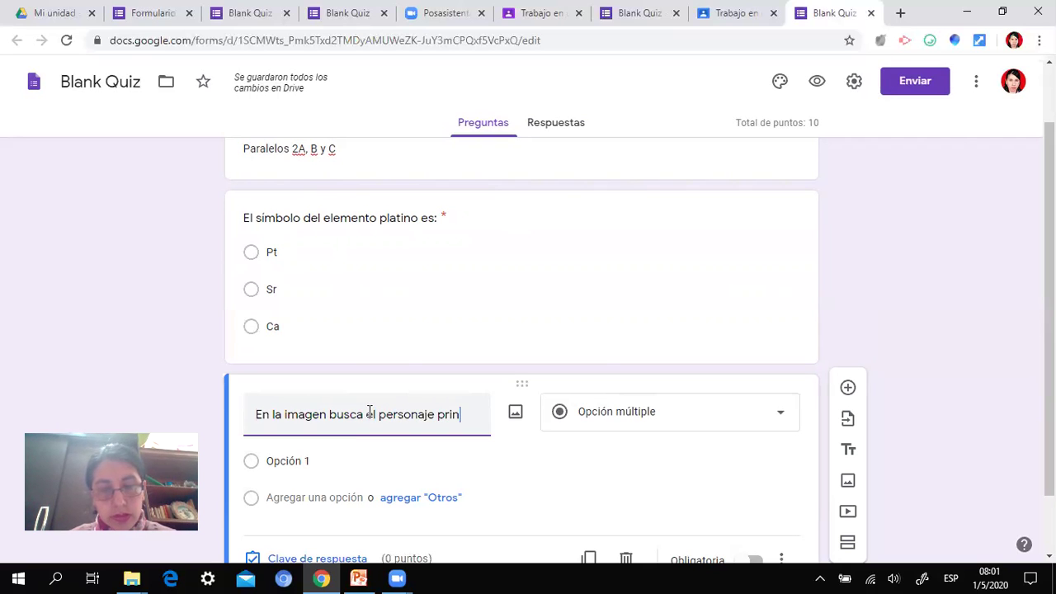
pyautogui.write('cipal')
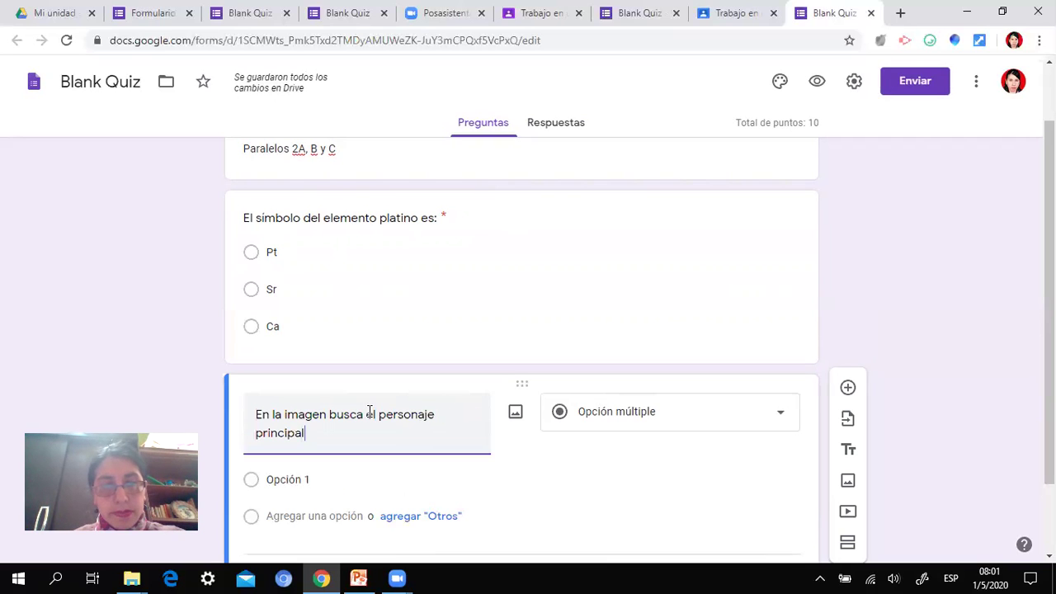
# Step: Start inserting an image into the "En la imagen busca el personaje principal" question, using Google image search as the source
pyautogui.click(516, 414)
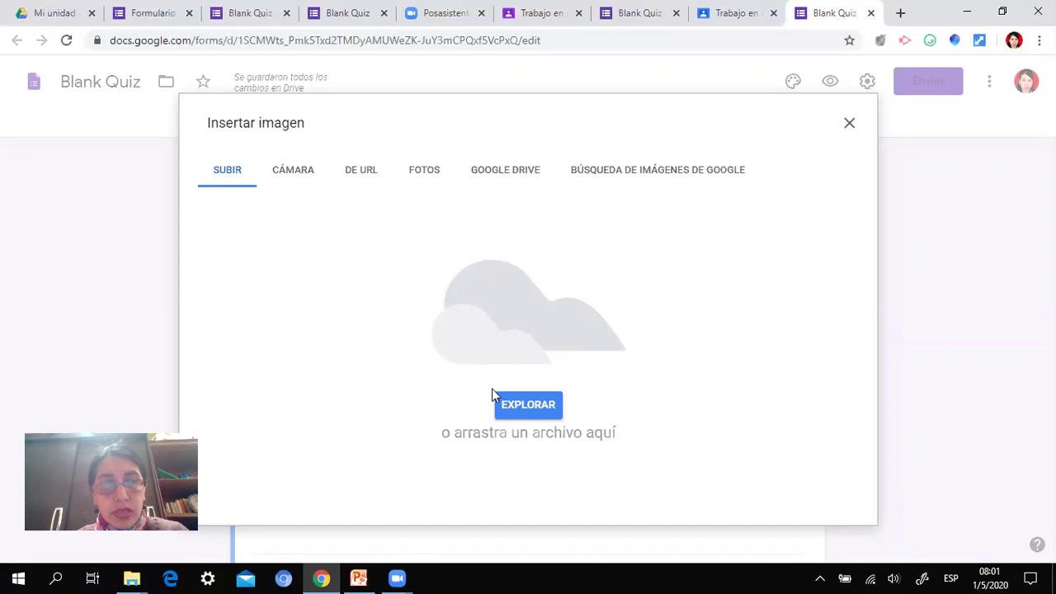
pyautogui.click(526, 410)
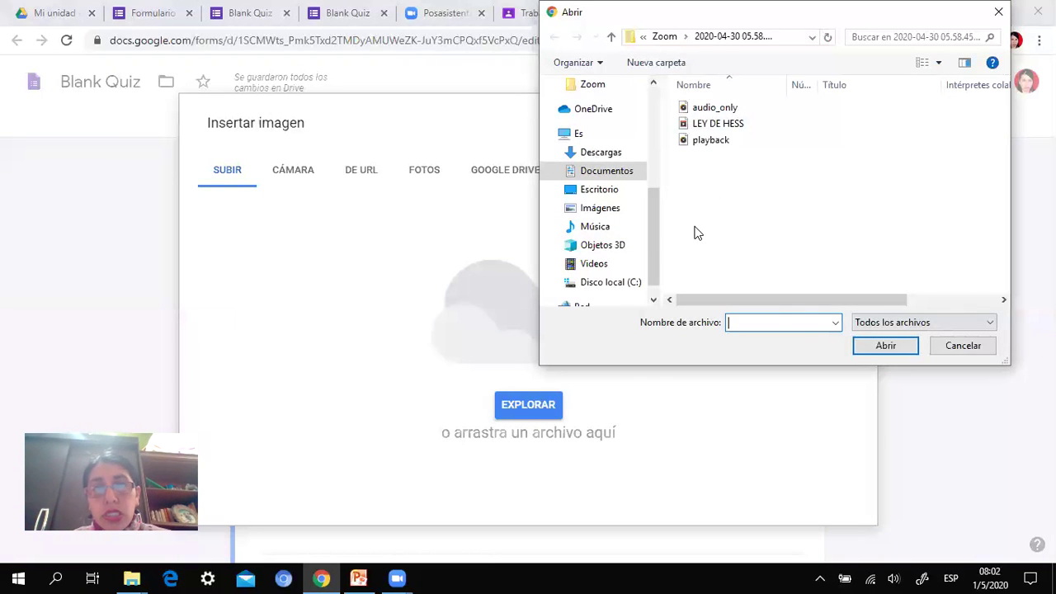
pyautogui.click(998, 11)
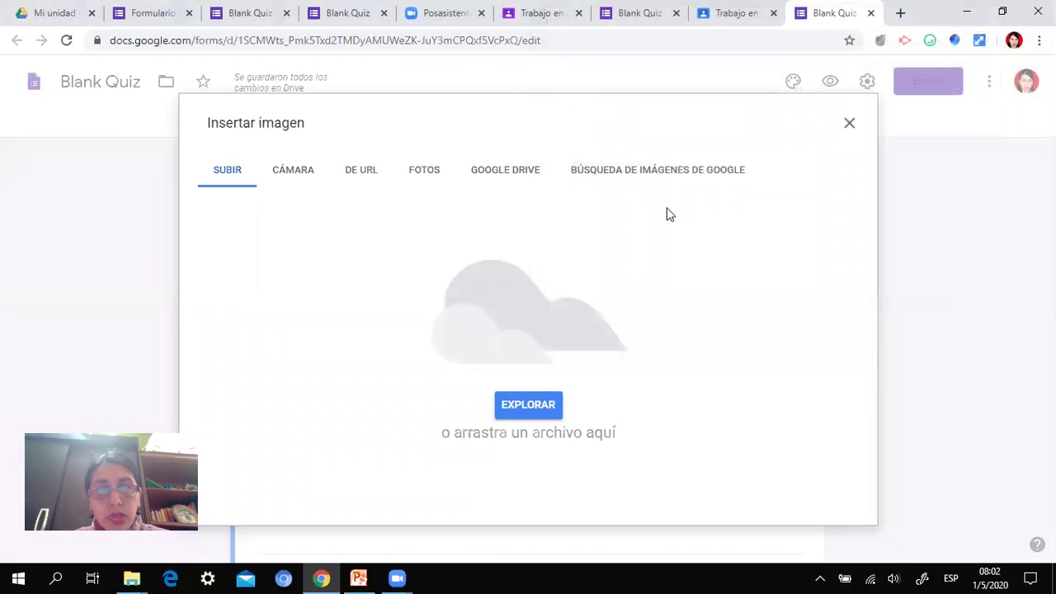
pyautogui.click(626, 179)
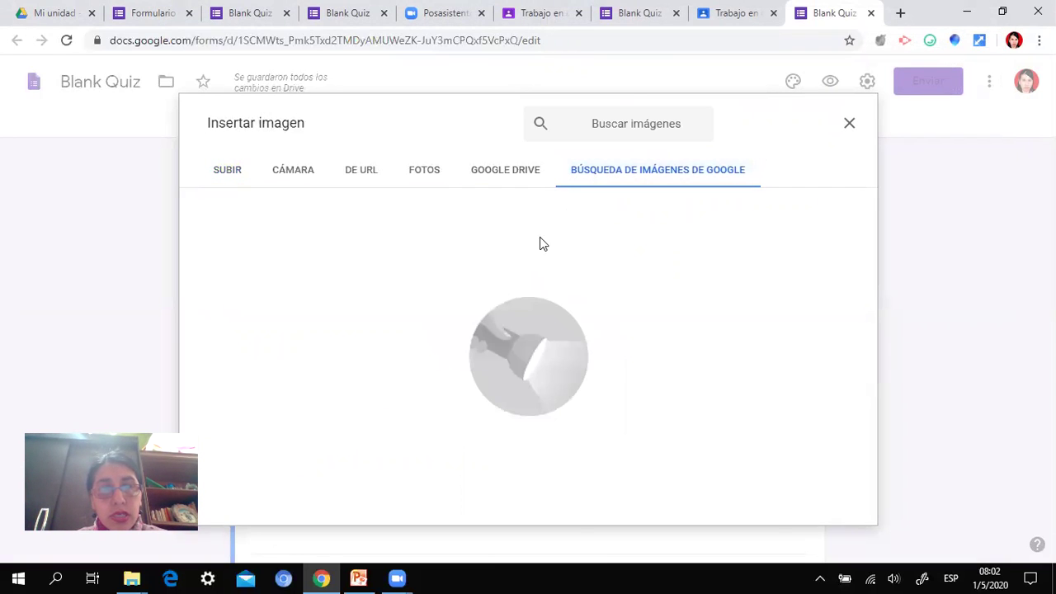
# Step: Search Google images for "personajes del principito"
pyautogui.click(602, 132)
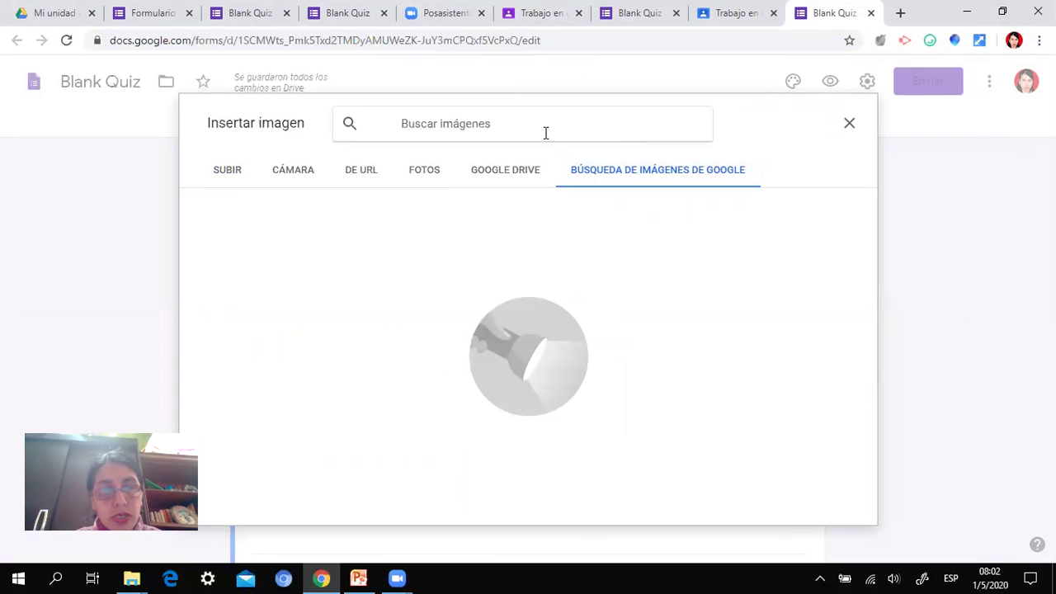
pyautogui.write('el')
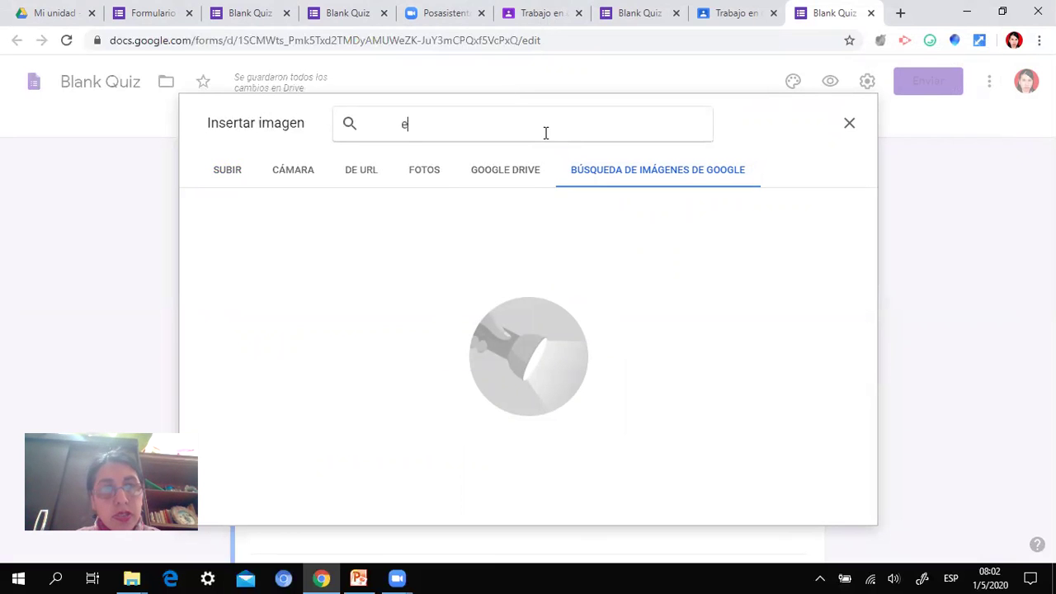
pyautogui.press('BackSpace')
pyautogui.press('BackSpace')
pyautogui.write('p')
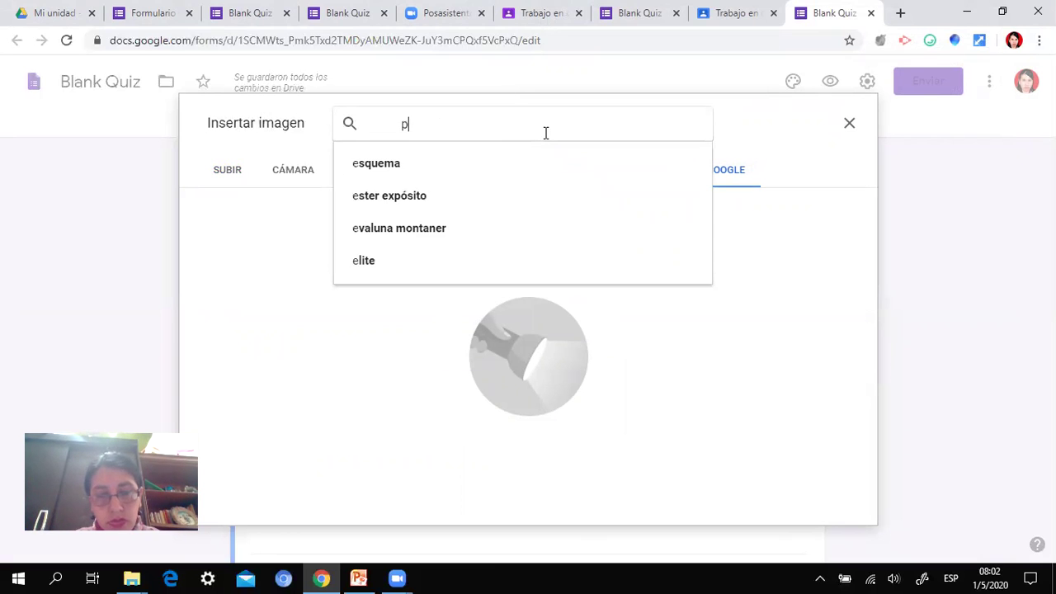
pyautogui.write('ersonaje')
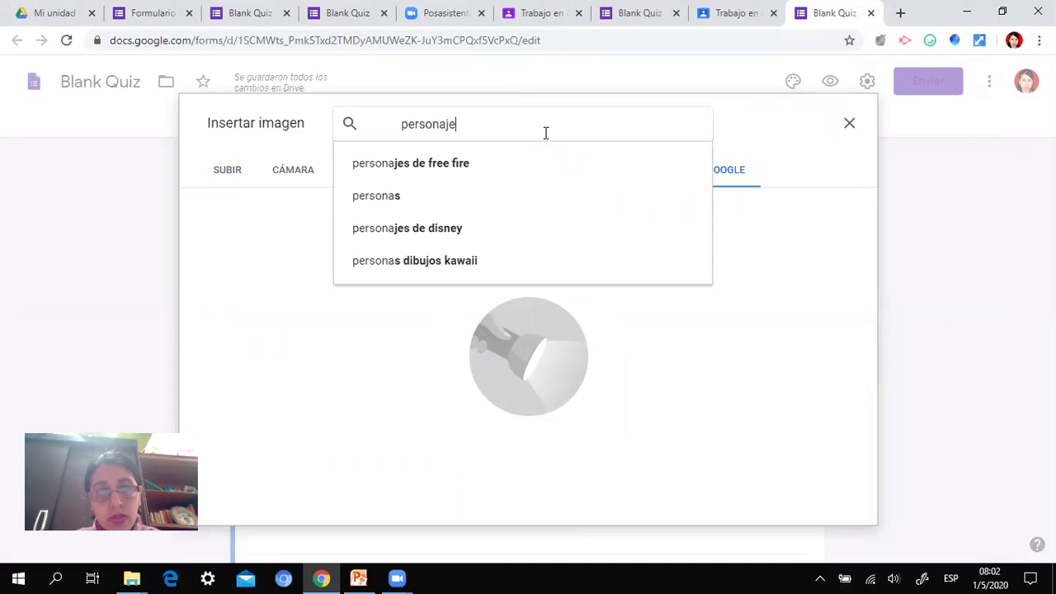
pyautogui.write('s del principito')
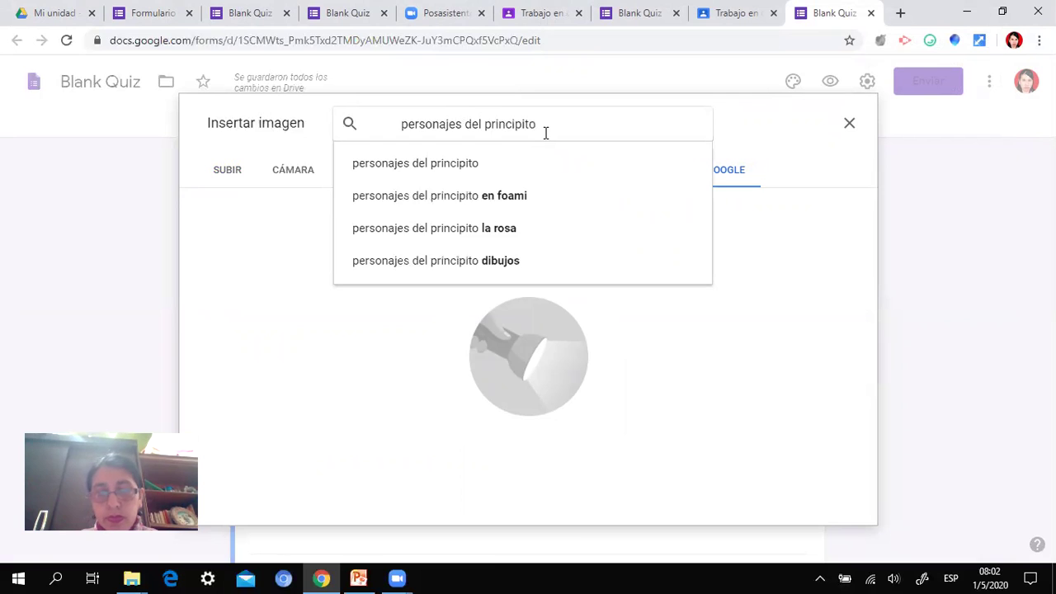
pyautogui.press('Return')
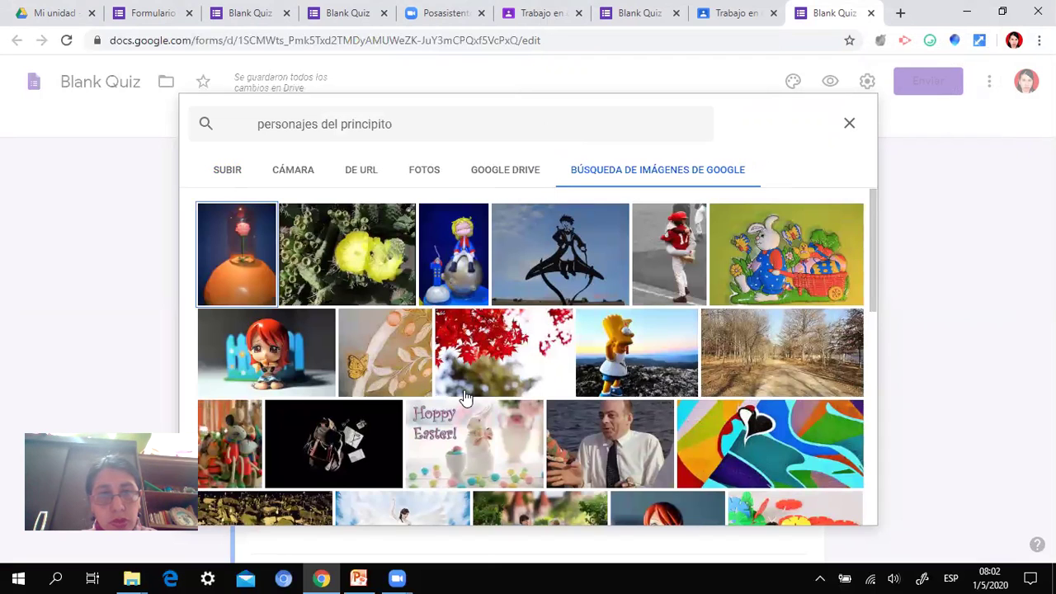
# Step: Change the image search to "personajes de la odisea" and browse the pictures
pyautogui.click(401, 131)
pyautogui.press('BackSpace')
pyautogui.press('BackSpace')
pyautogui.press('BackSpace')
pyautogui.press('BackSpace')
pyautogui.press('BackSpace')
pyautogui.press('BackSpace')
pyautogui.press('BackSpace')
pyautogui.press('BackSpace')
pyautogui.press('BackSpace')
pyautogui.press('BackSpace')
pyautogui.press('BackSpace')
pyautogui.press('BackSpace')
pyautogui.write('la odies')
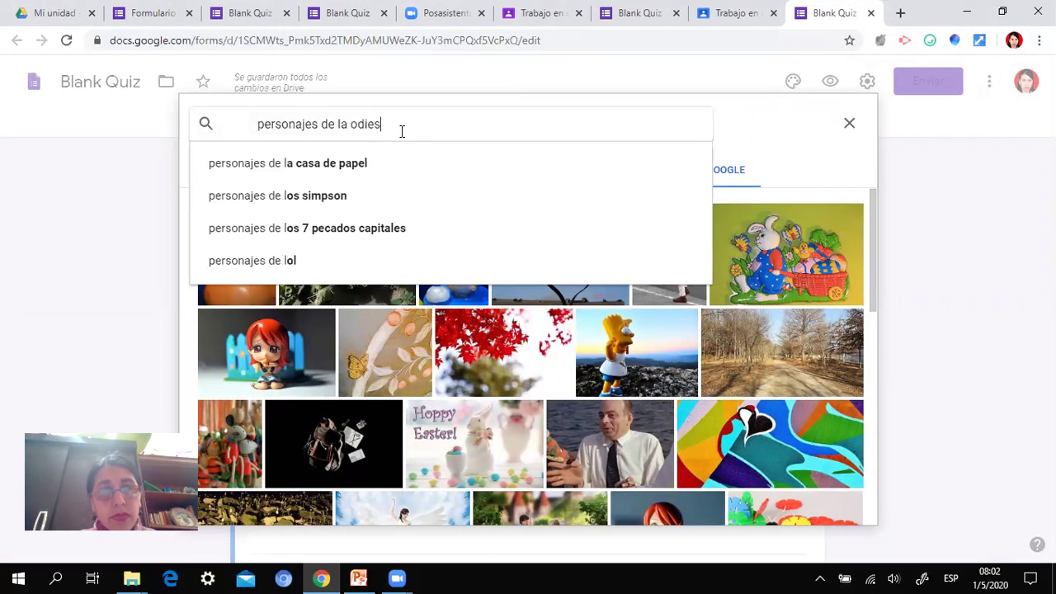
pyautogui.press('BackSpace')
pyautogui.press('BackSpace')
pyautogui.write('sea')
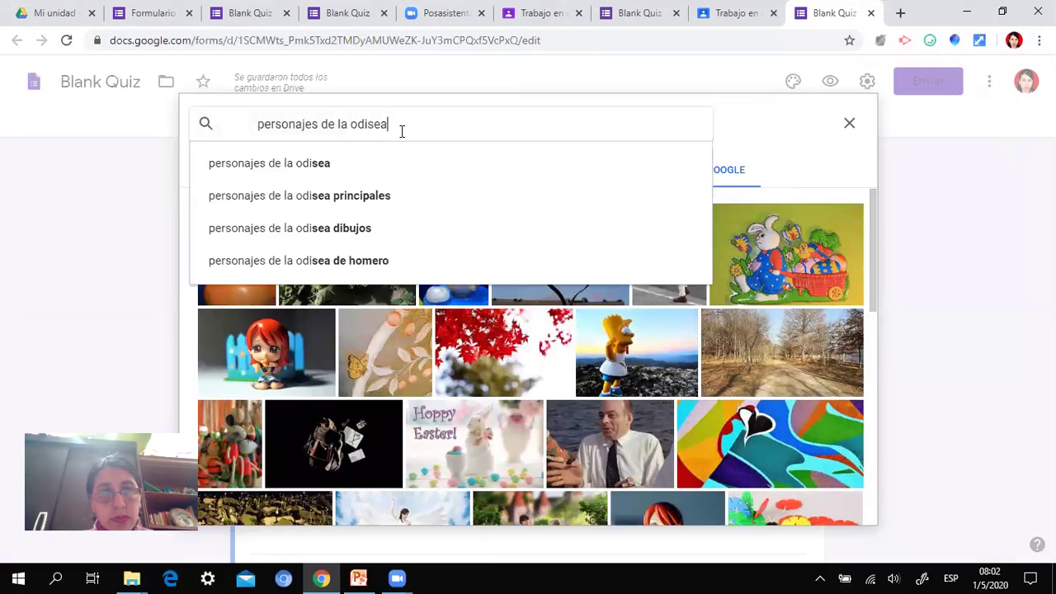
pyautogui.press('Return')
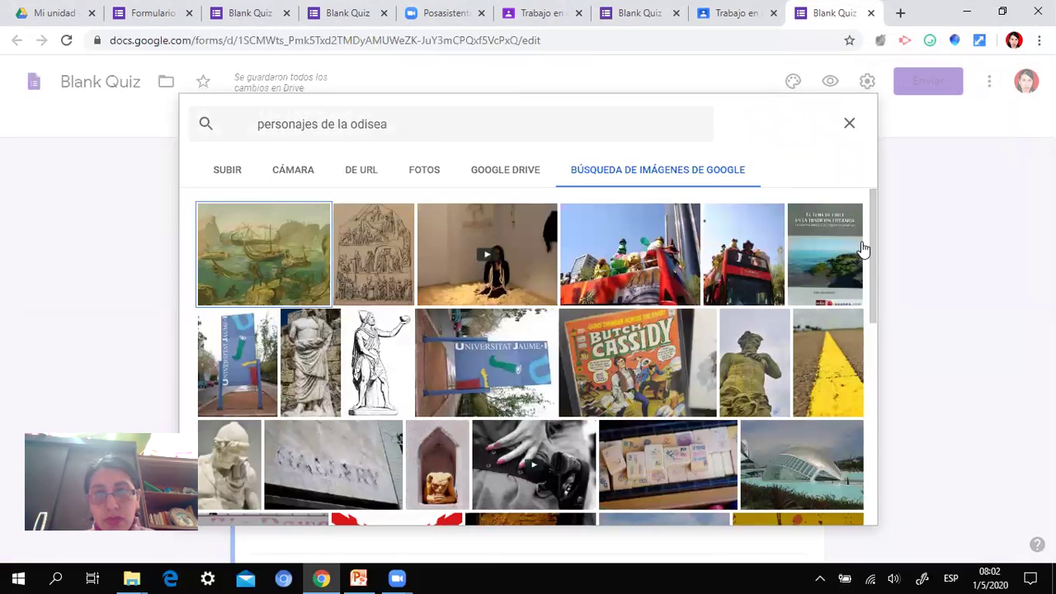
pyautogui.moveTo(872, 244); pyautogui.dragTo(873, 218)
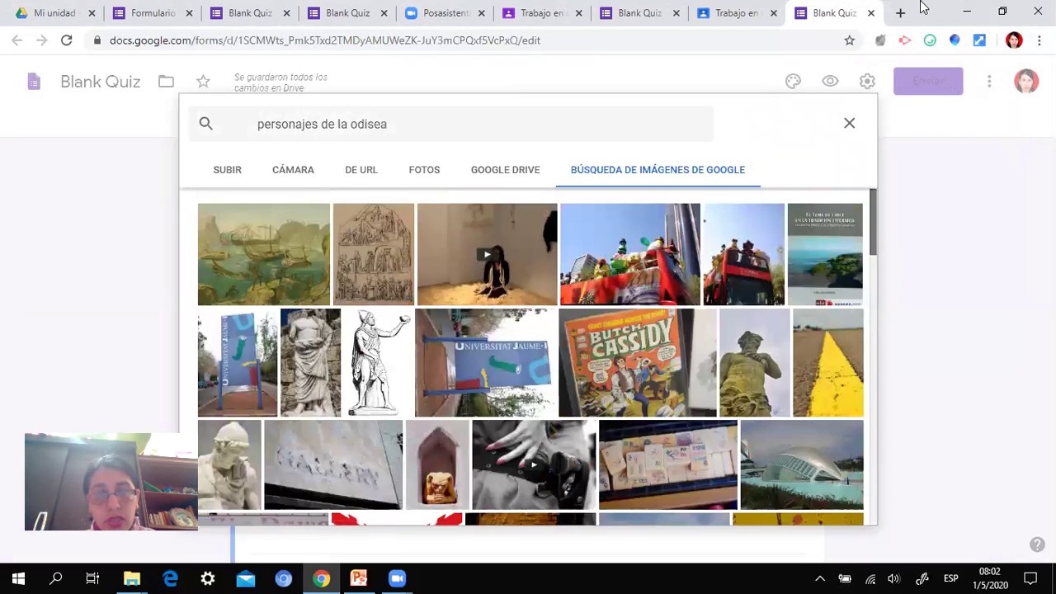
# Step: Replace the image search with the suggested query "personajes de la casa de papel"
pyautogui.click(396, 132)
pyautogui.press('Return')
pyautogui.click(393, 129)
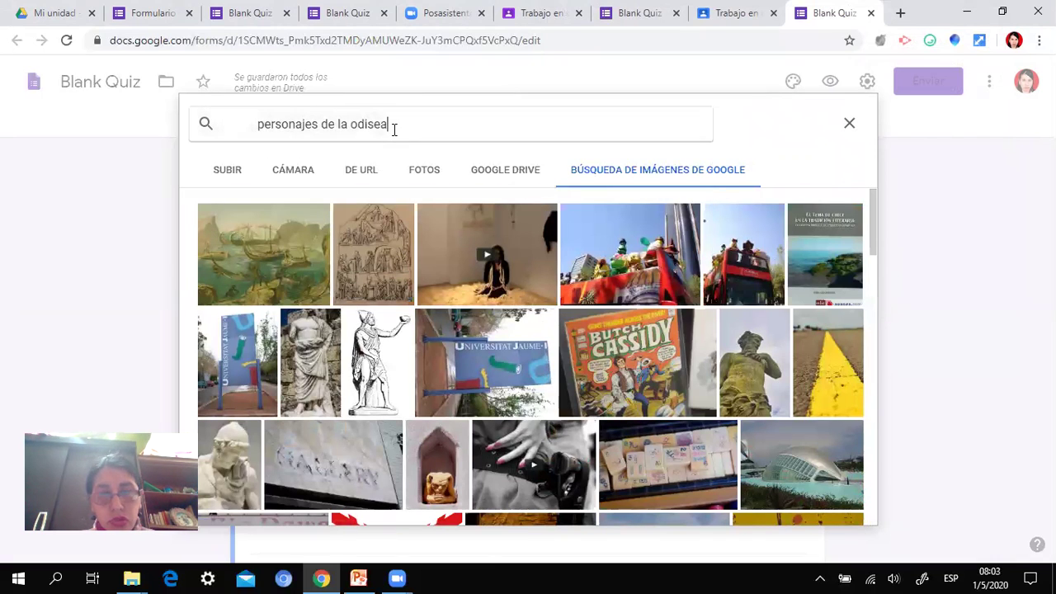
pyautogui.press('BackSpace')
pyautogui.press('BackSpace')
pyautogui.press('BackSpace')
pyautogui.press('BackSpace')
pyautogui.press('BackSpace')
pyautogui.press('BackSpace')
pyautogui.press('BackSpace')
pyautogui.press('BackSpace')
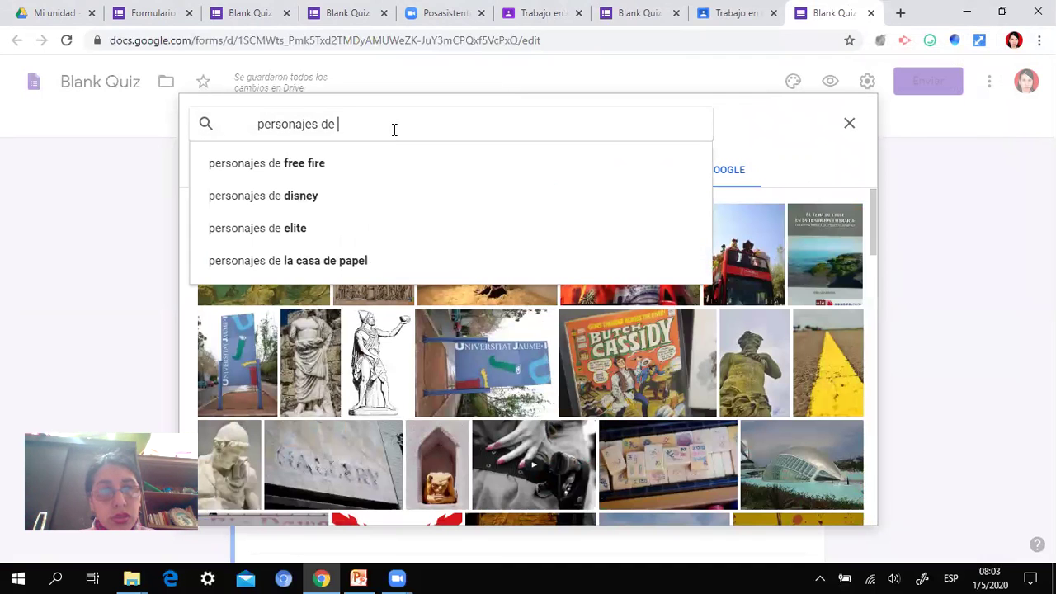
pyautogui.write('la c')
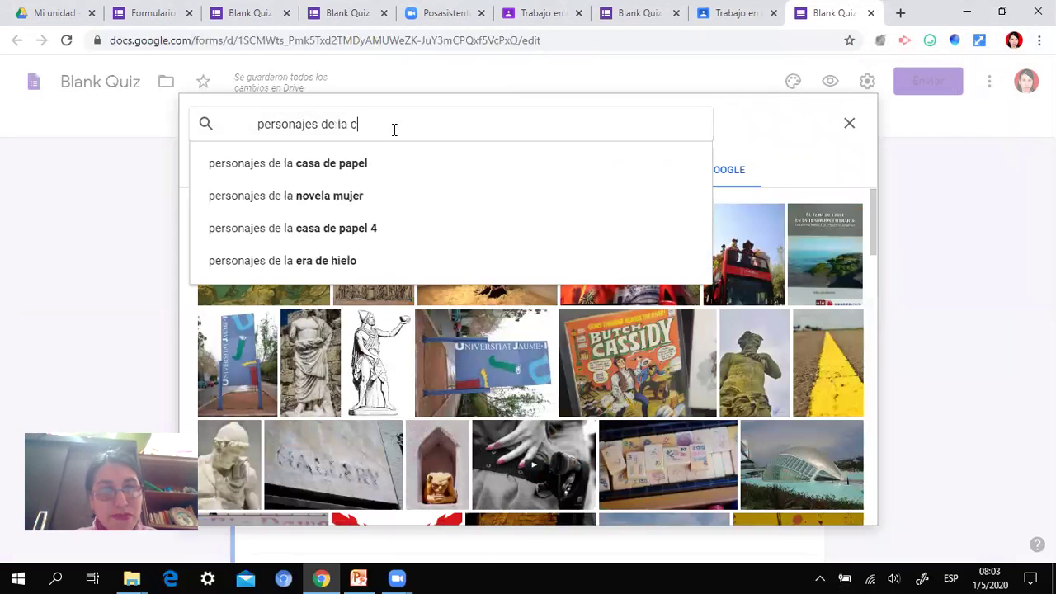
pyautogui.click(354, 163)
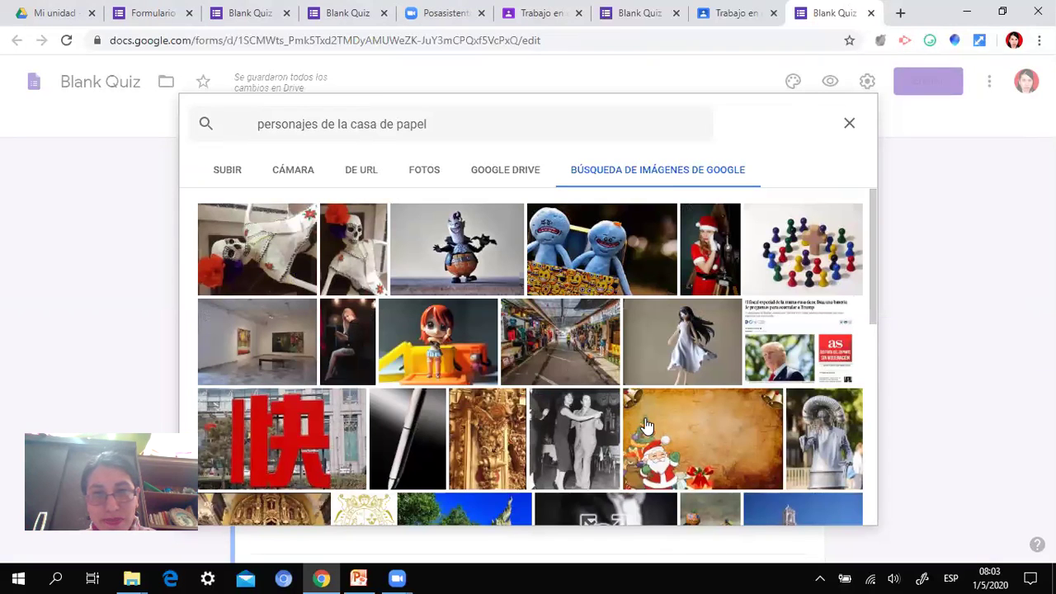
# Step: Insert the picture of coloured pawns surrounding a wooden cross into the second question
pyautogui.click(708, 416)
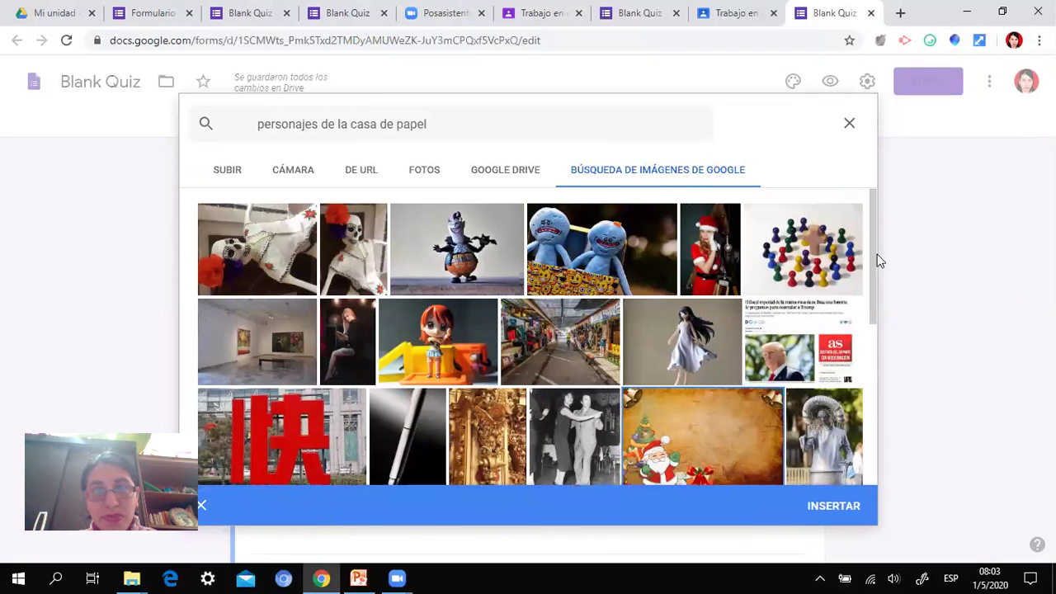
pyautogui.click(822, 256)
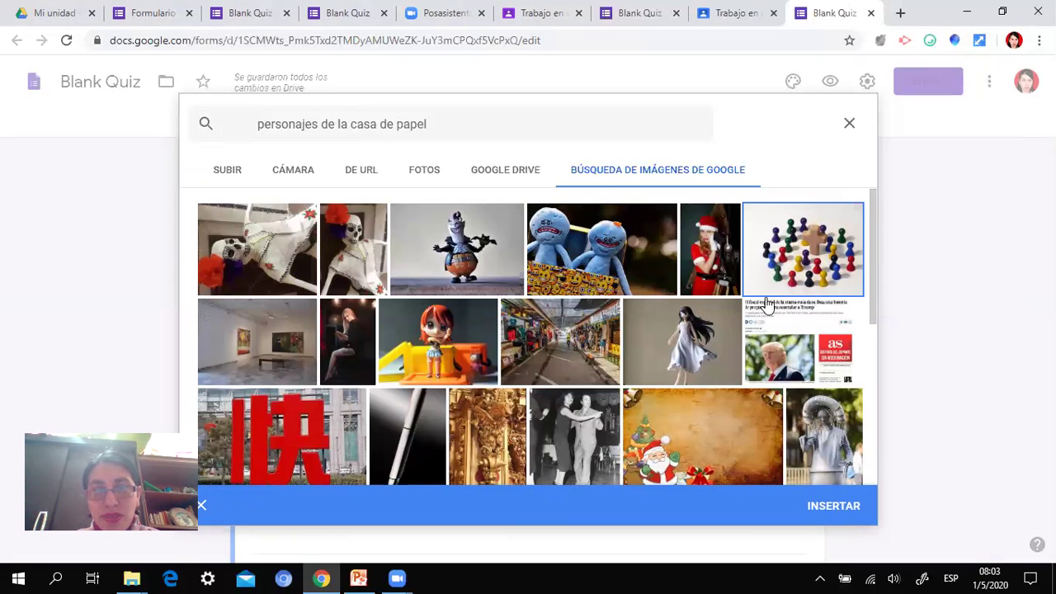
pyautogui.click(826, 506)
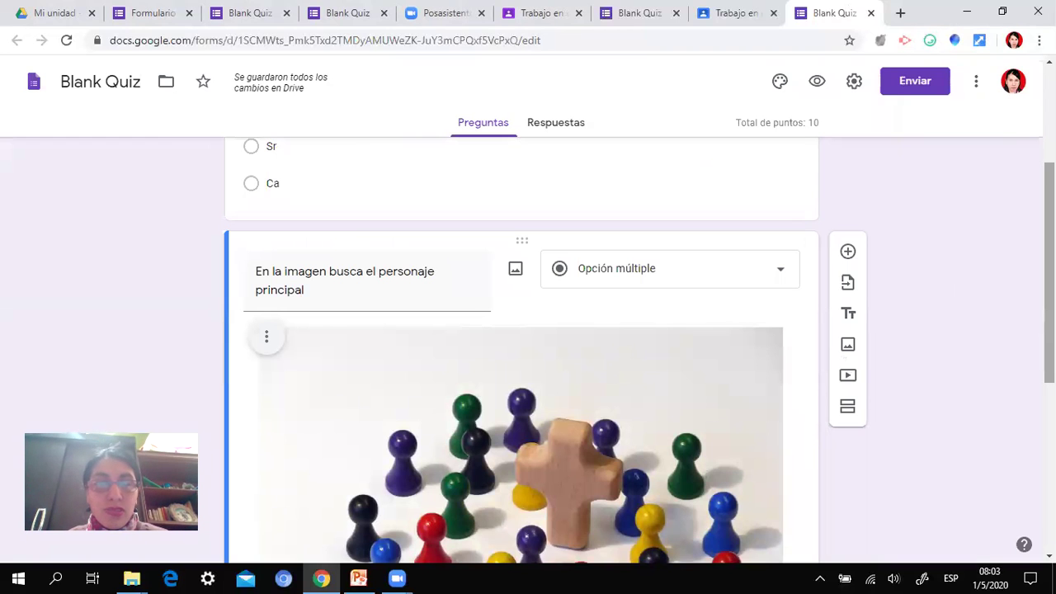
# Step: Enter the answer options "El peón azul", "Jesucristo" and "Ninguno" for the image question
pyautogui.scroll(-2, 1049, 273)
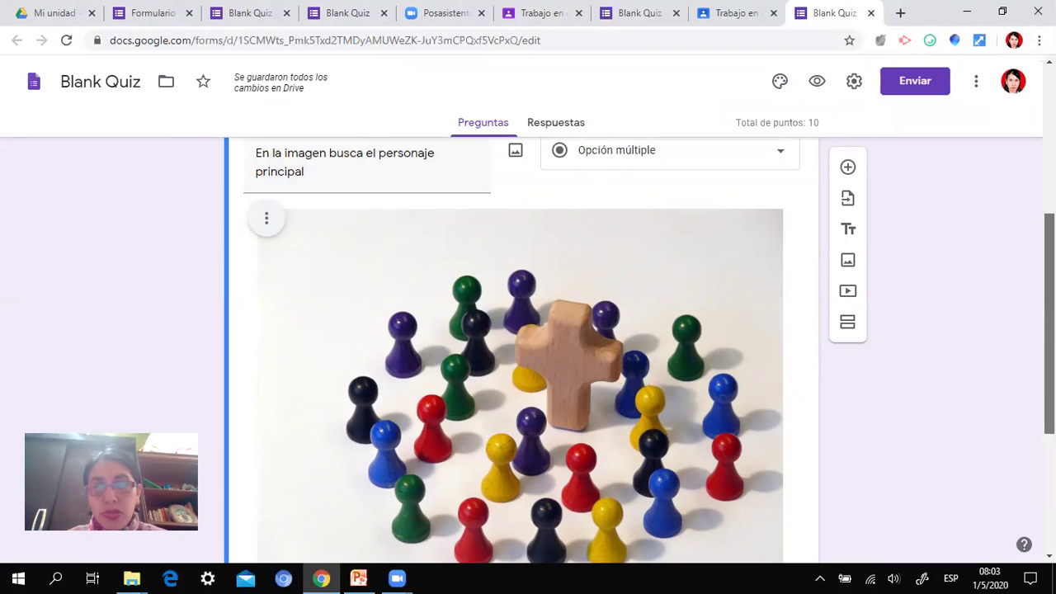
pyautogui.scroll(-1, 520, 347)
pyautogui.scroll(-3, 288, 421)
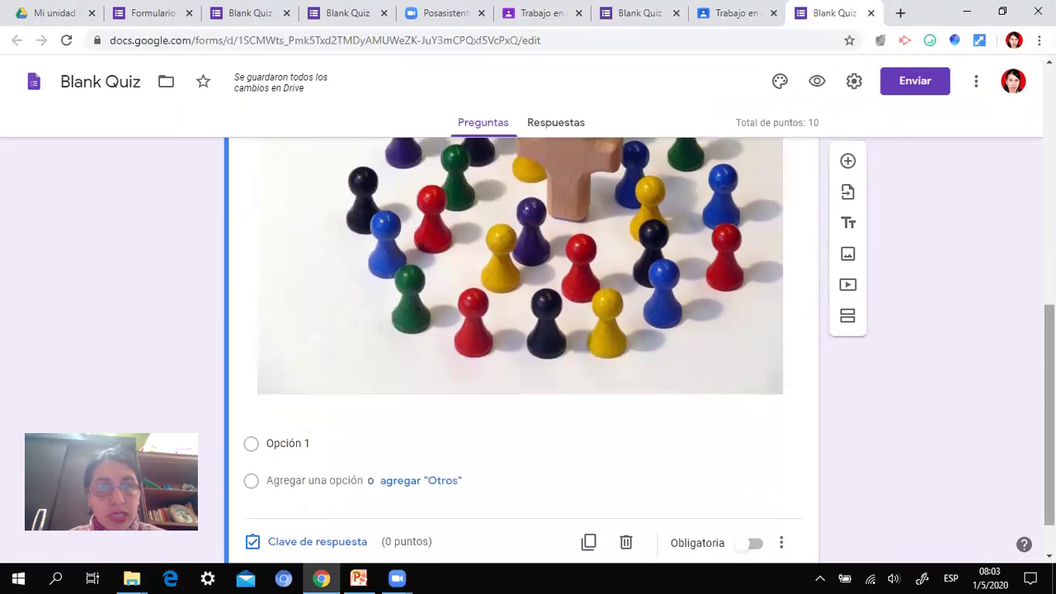
pyautogui.click(276, 437)
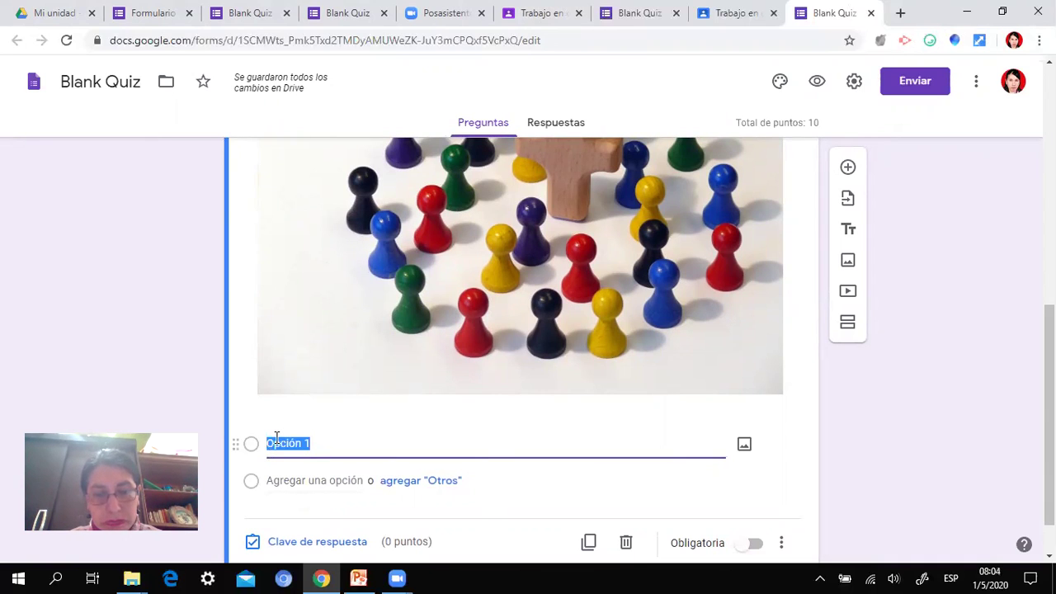
pyautogui.write('El')
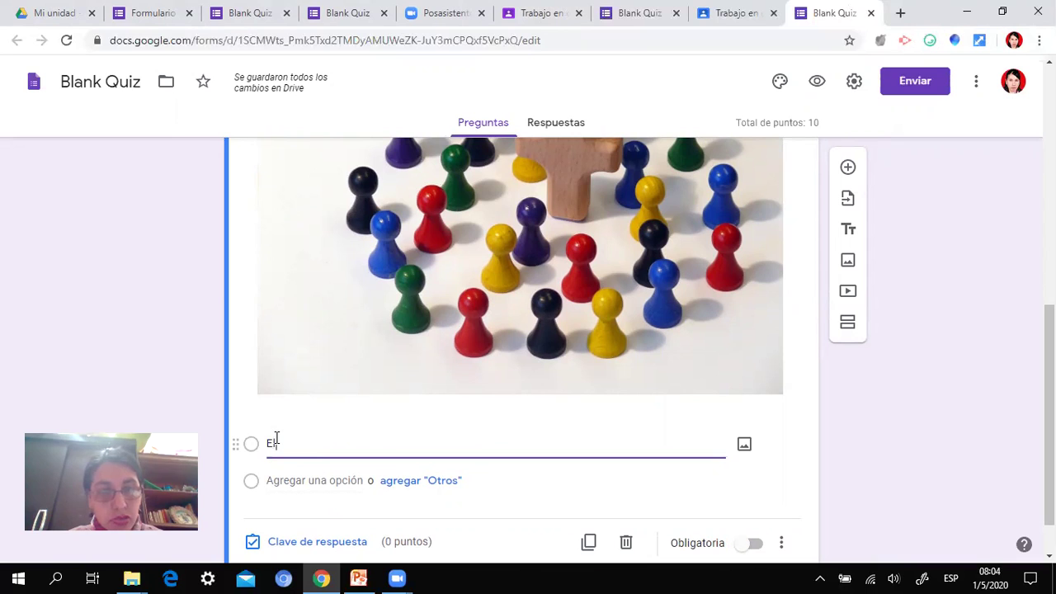
pyautogui.write(' peó')
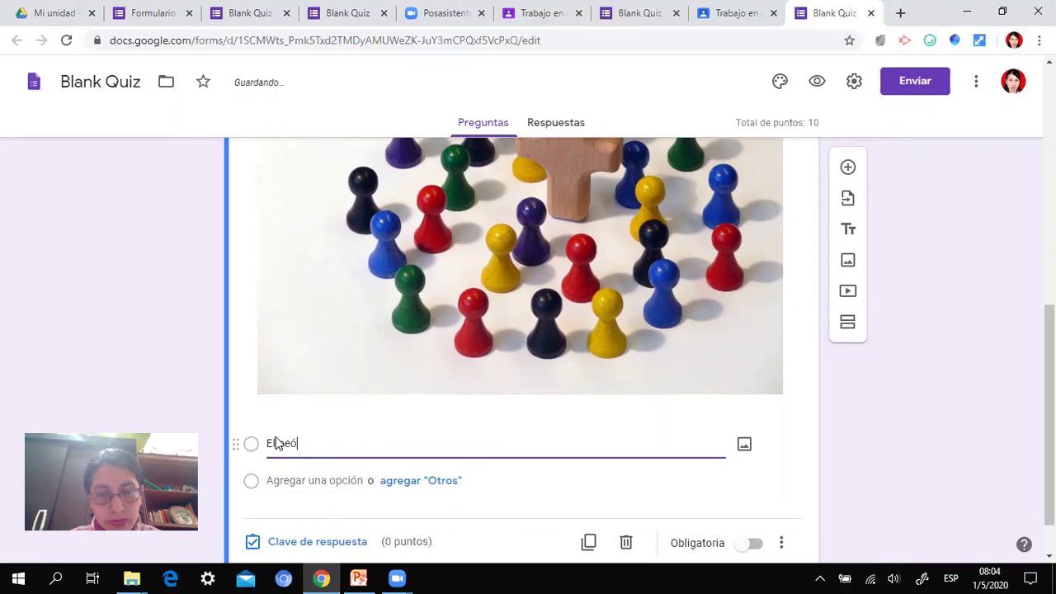
pyautogui.write('n azul')
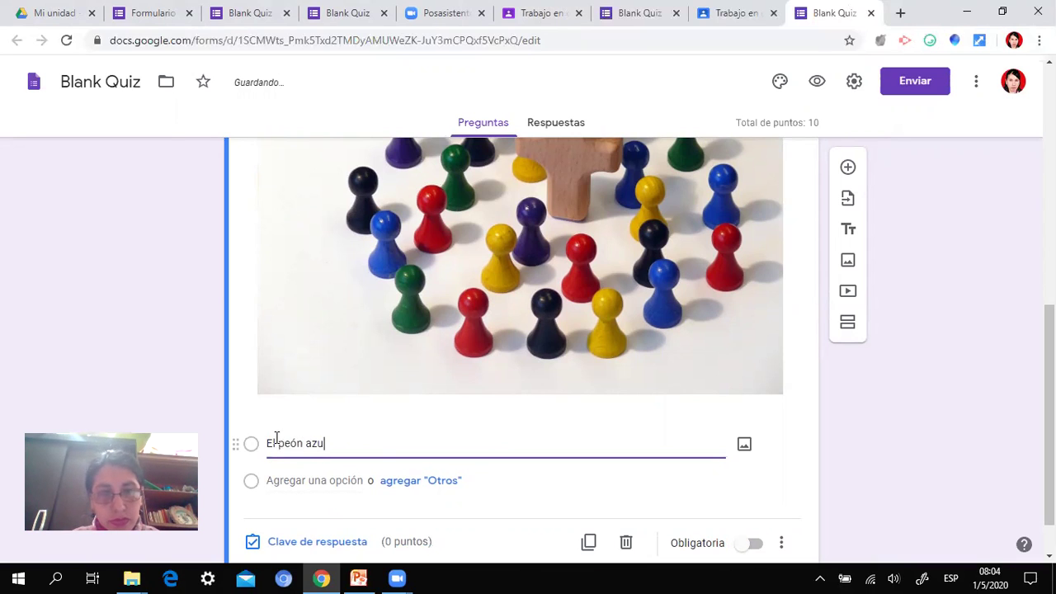
pyautogui.click(278, 480)
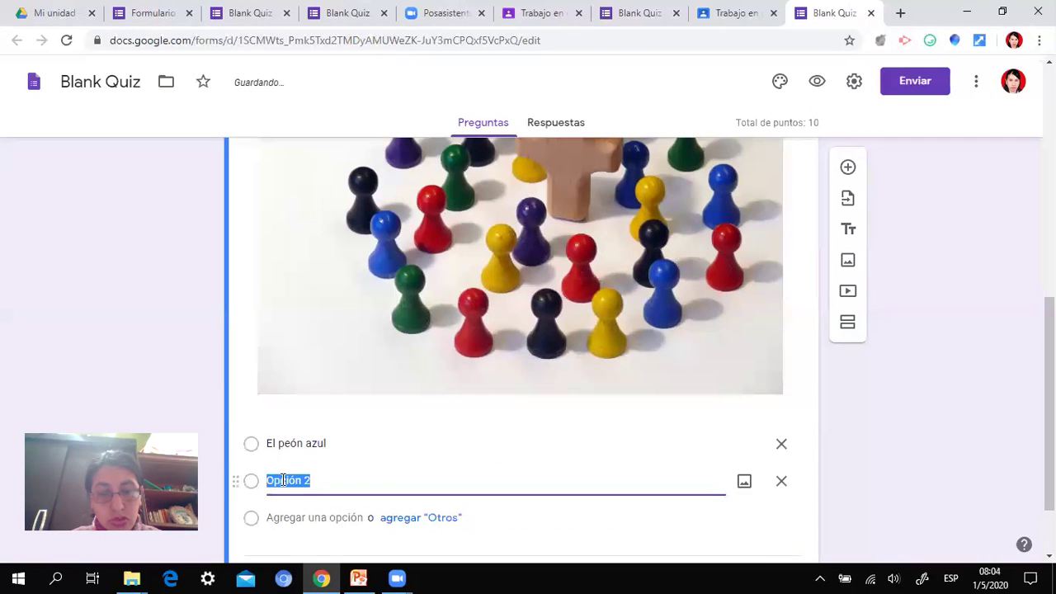
pyautogui.write('Jesucristo')
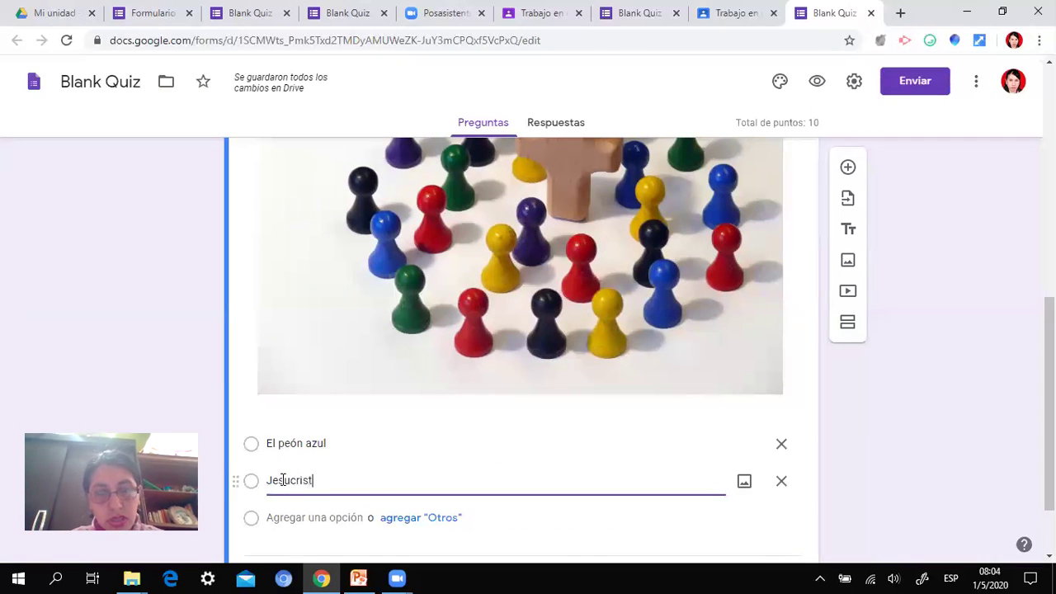
pyautogui.click(289, 516)
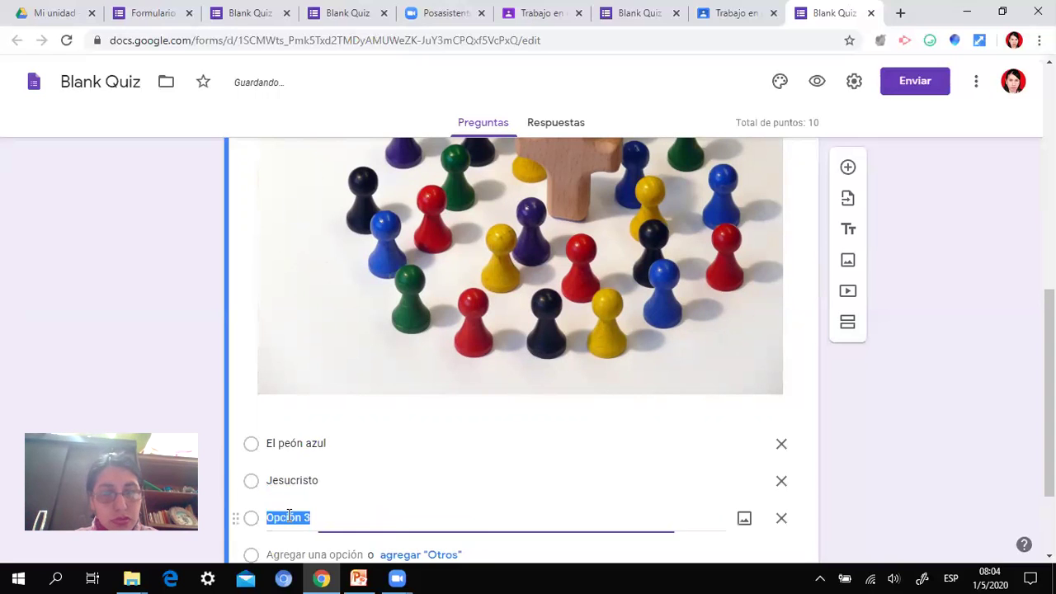
pyautogui.write('ningun')
pyautogui.press('BackSpace')
pyautogui.press('BackSpace')
pyautogui.press('BackSpace')
pyautogui.press('BackSpace')
pyautogui.press('BackSpace')
pyautogui.press('BackSpace')
pyautogui.write('Ninguno')
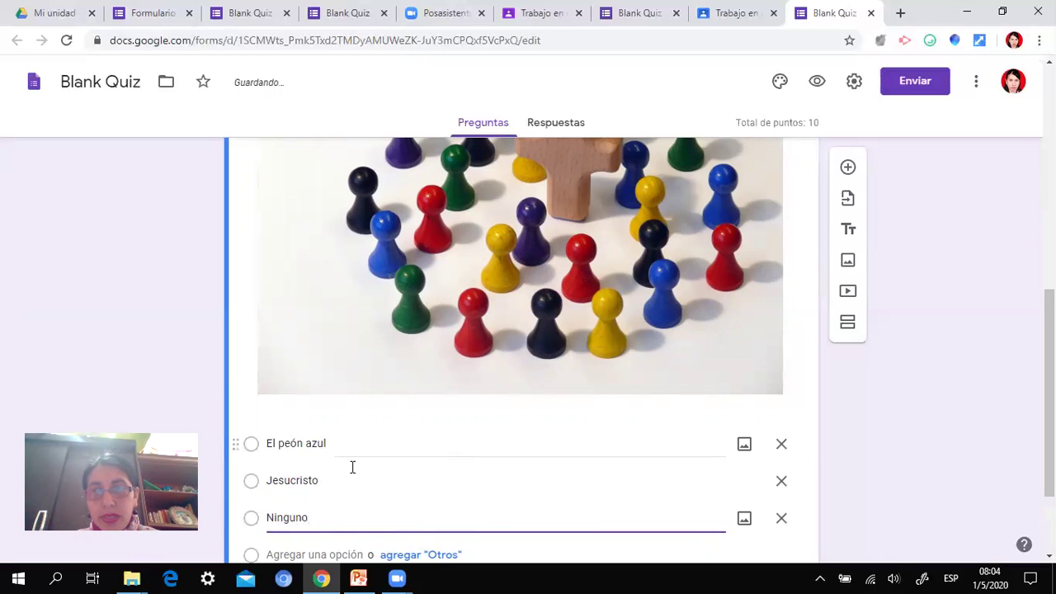
# Step: Make the image question required and assign it 10 points in its answer key
pyautogui.scroll(-2, 511, 330)
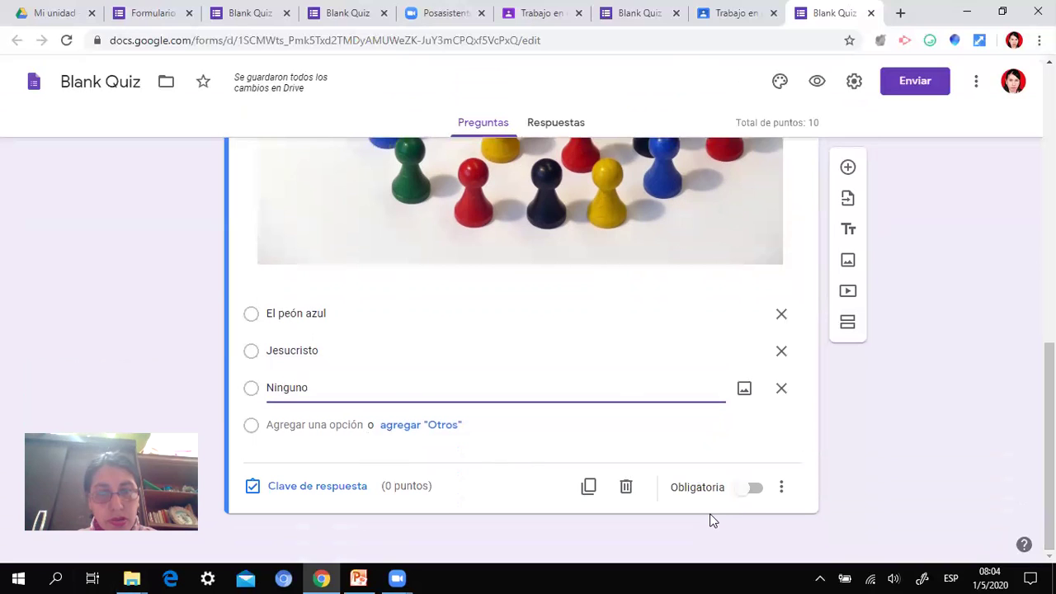
pyautogui.click(755, 490)
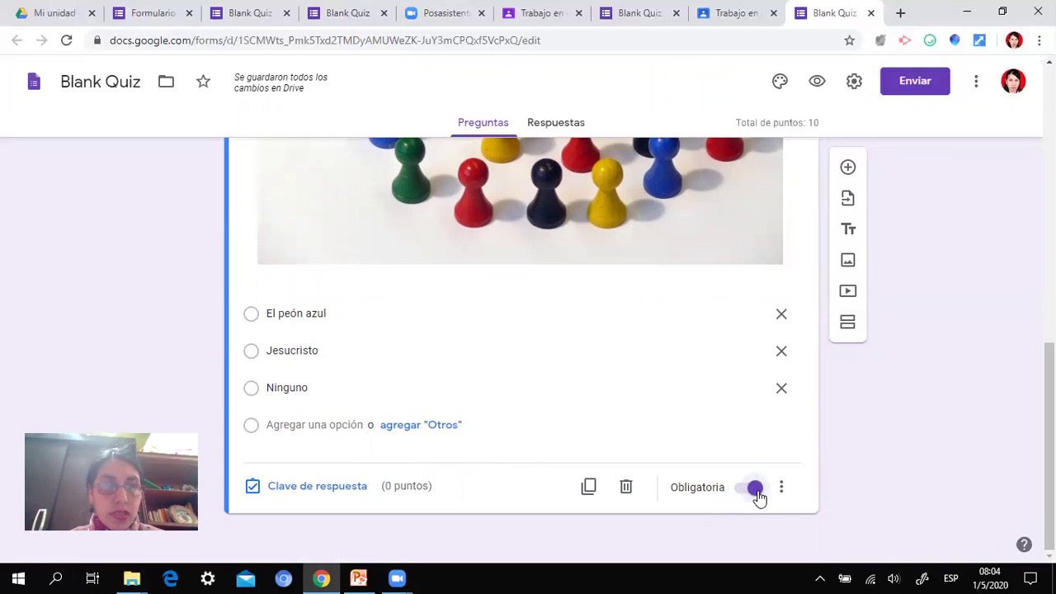
pyautogui.click(339, 488)
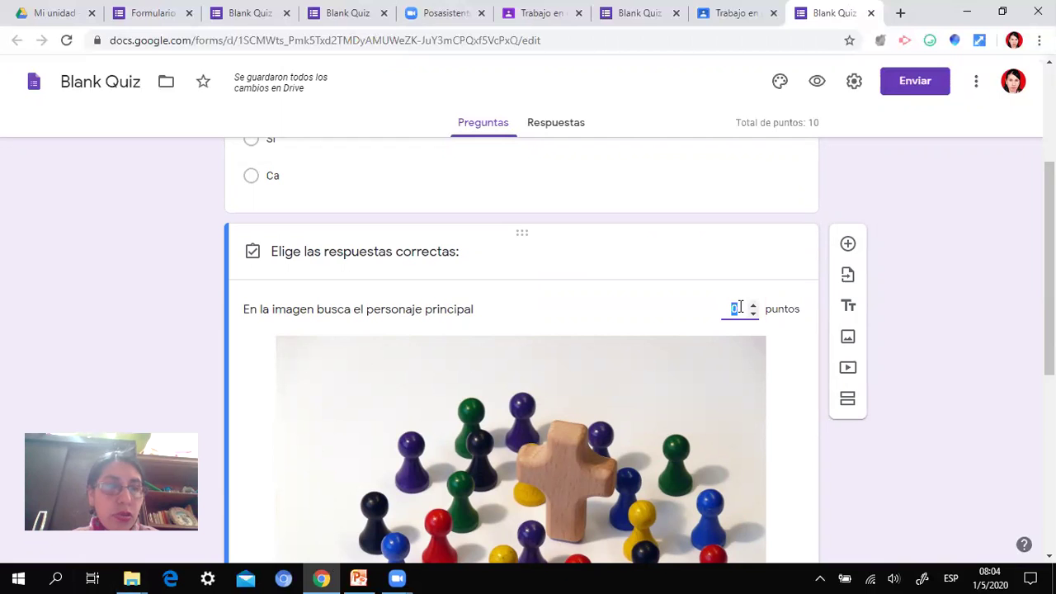
pyautogui.write('10')
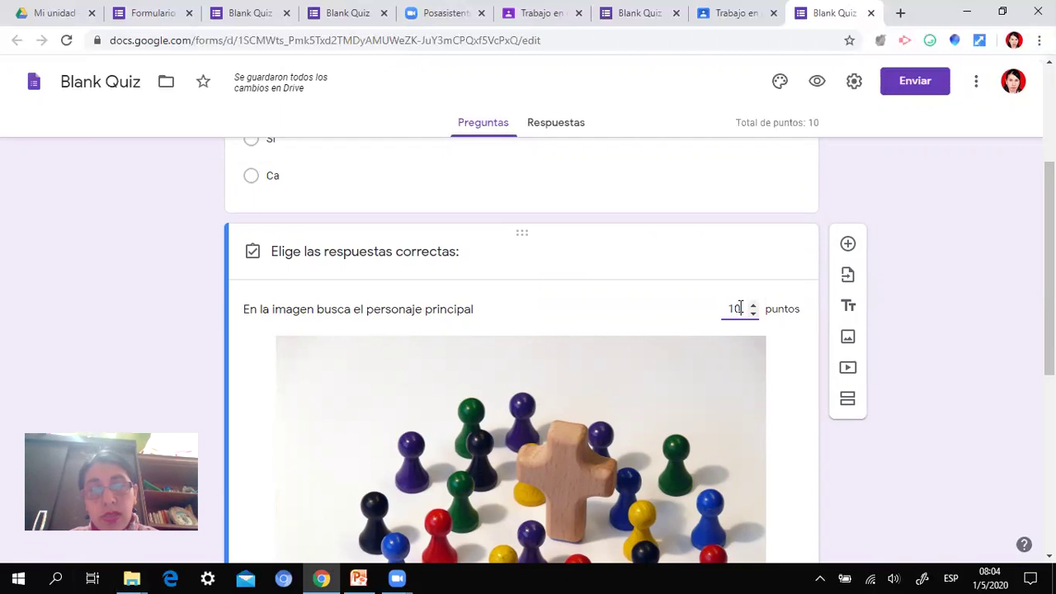
pyautogui.scroll(-4, 521, 347)
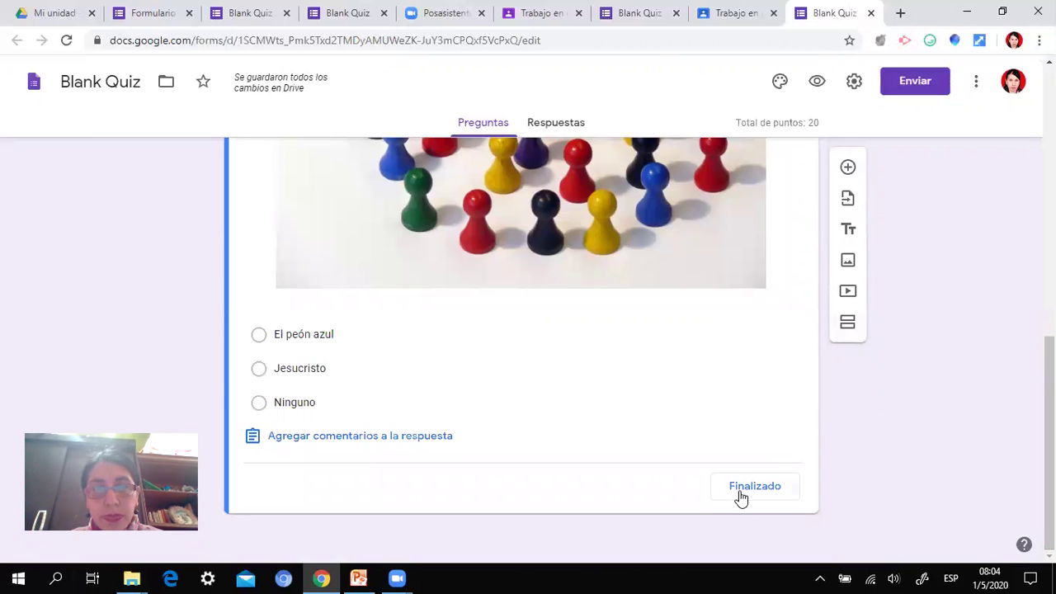
pyautogui.click(740, 493)
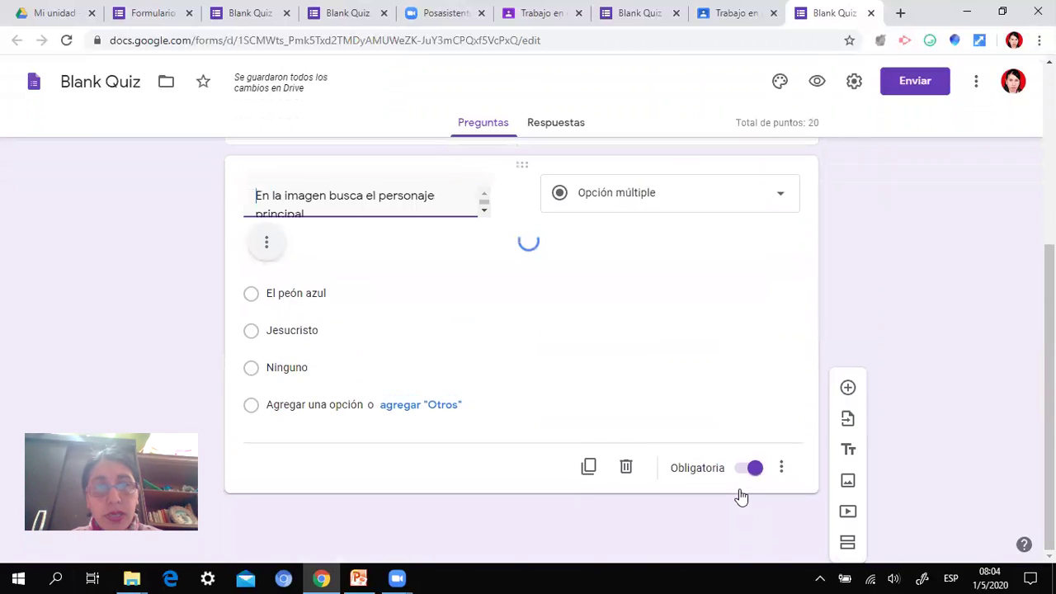
# Step: View the options for sending the QUÍMICA quiz by e-mail or link, shorten its URL, and close the send dialog
pyautogui.scroll(3, 521, 355)
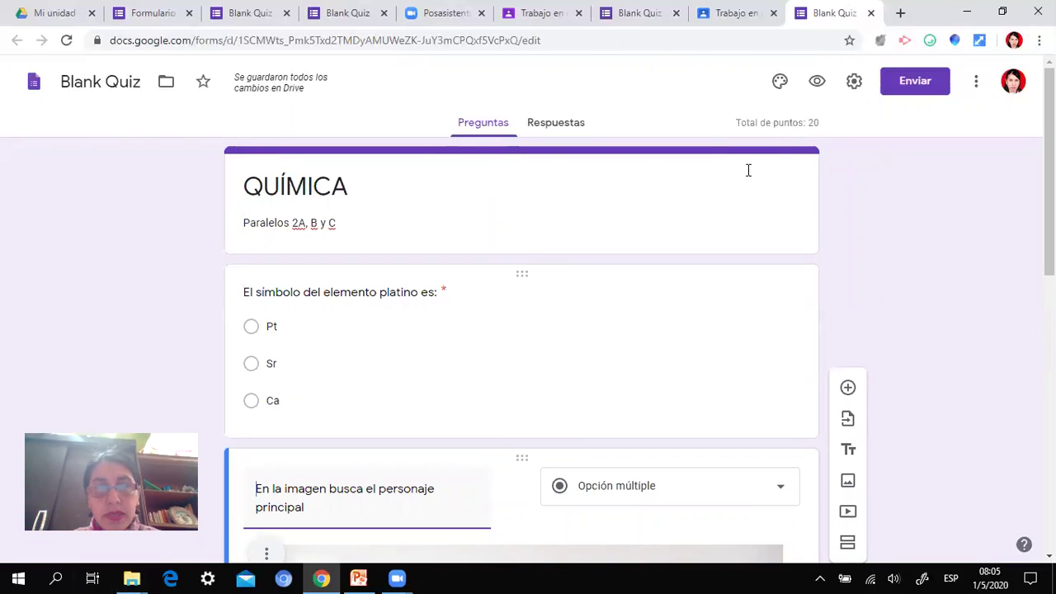
pyautogui.click(914, 84)
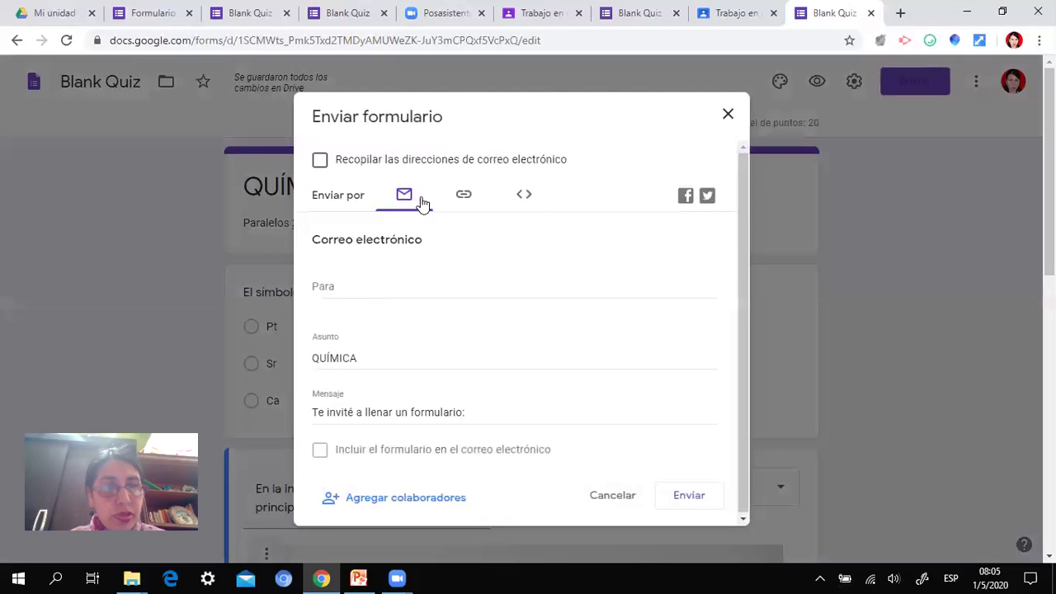
pyautogui.click(462, 198)
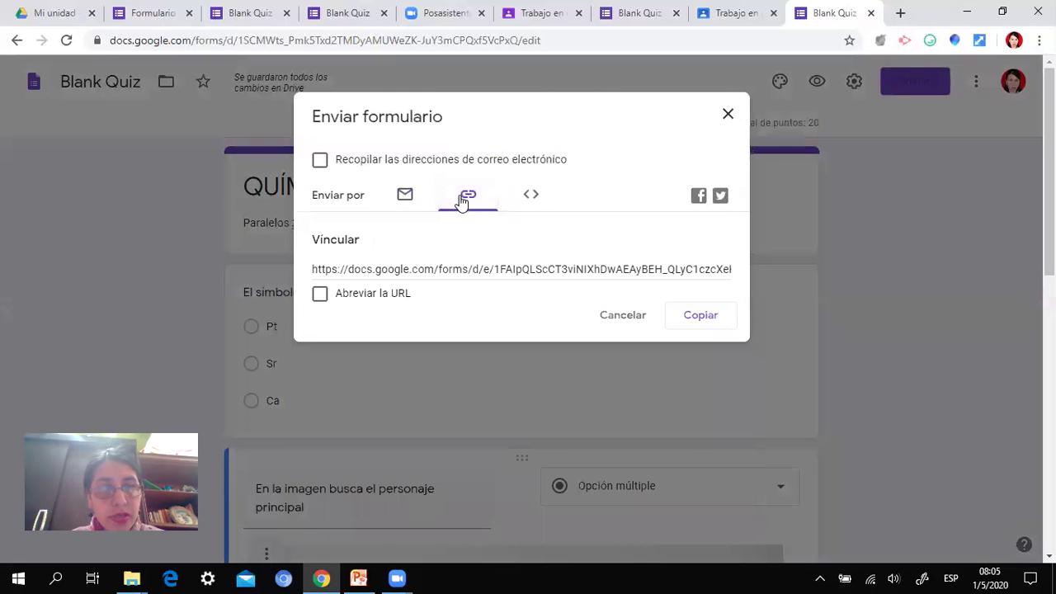
pyautogui.click(322, 295)
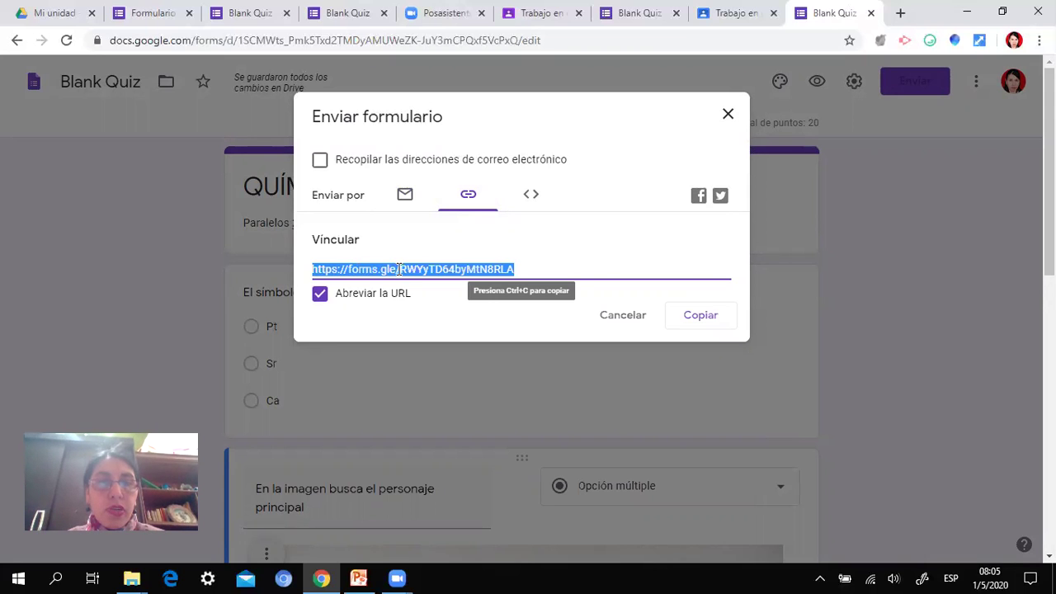
pyautogui.click(727, 114)
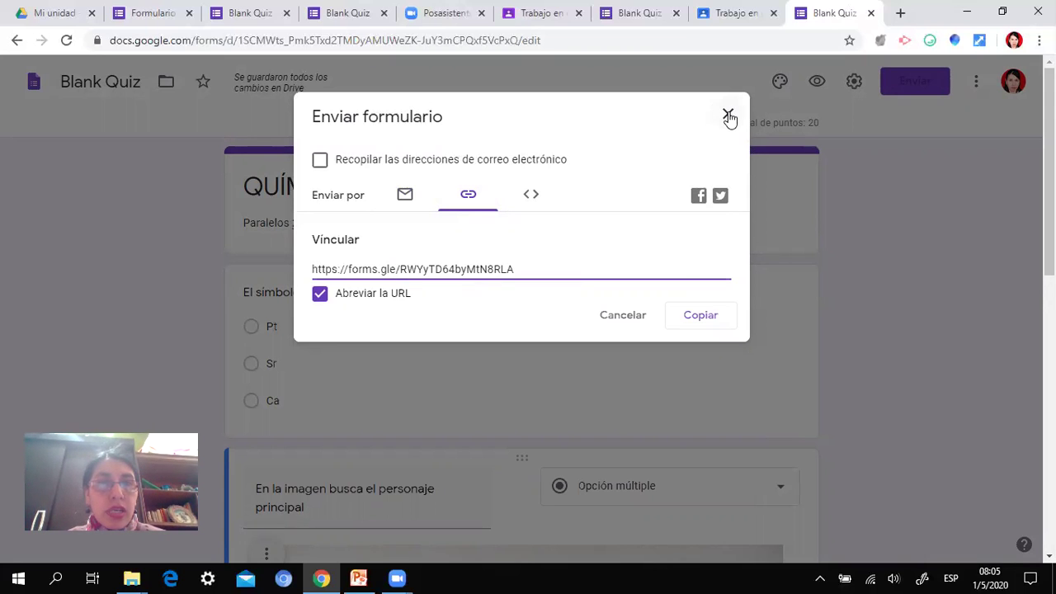
# Step: Switch to the TERMOQUÍMICA quiz and review its questions on thermochemistry and enthalpy
pyautogui.hotkey('ctrl', '4')
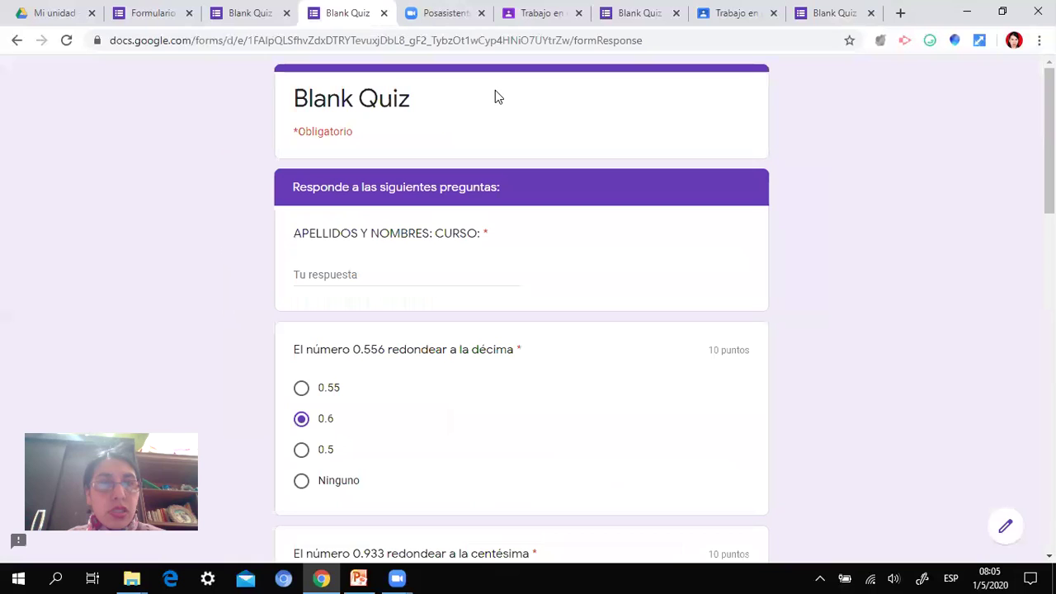
pyautogui.hotkey('ctrl', '3')
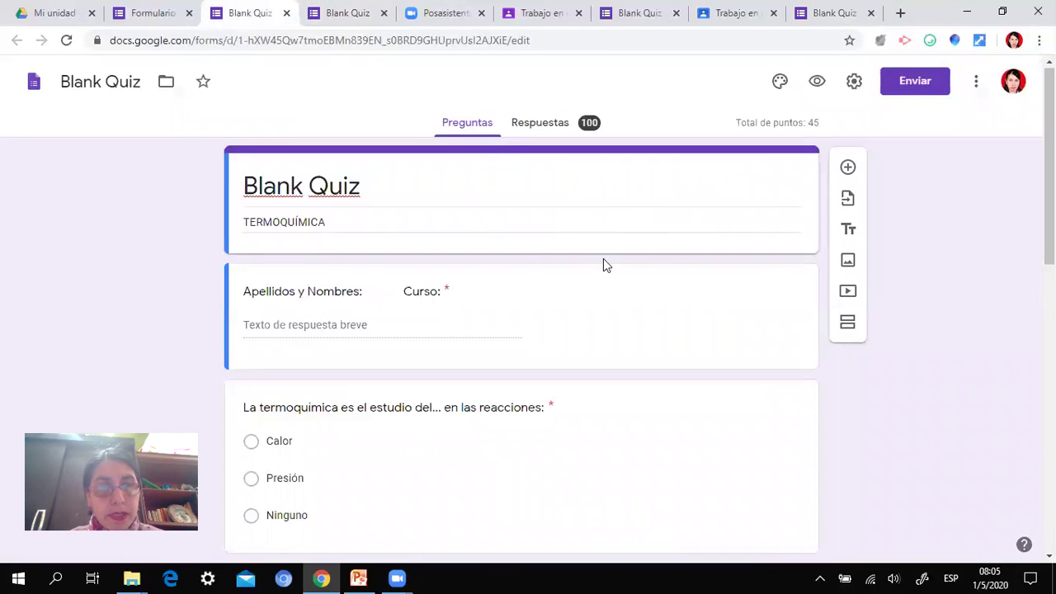
pyautogui.scroll(-1, 520, 346)
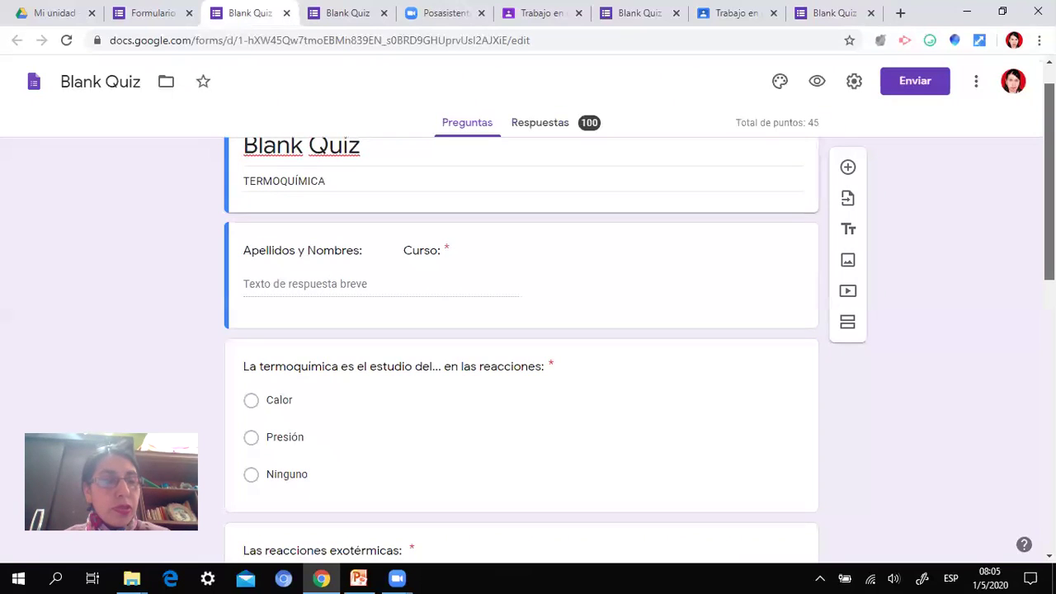
pyautogui.scroll(-2, 521, 347)
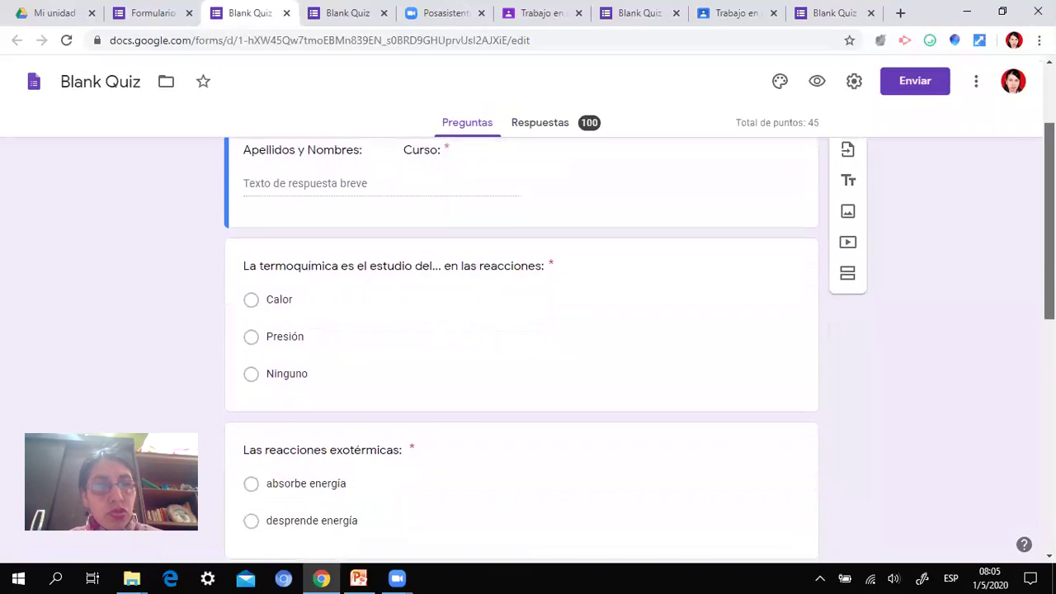
pyautogui.scroll(-4, 521, 346)
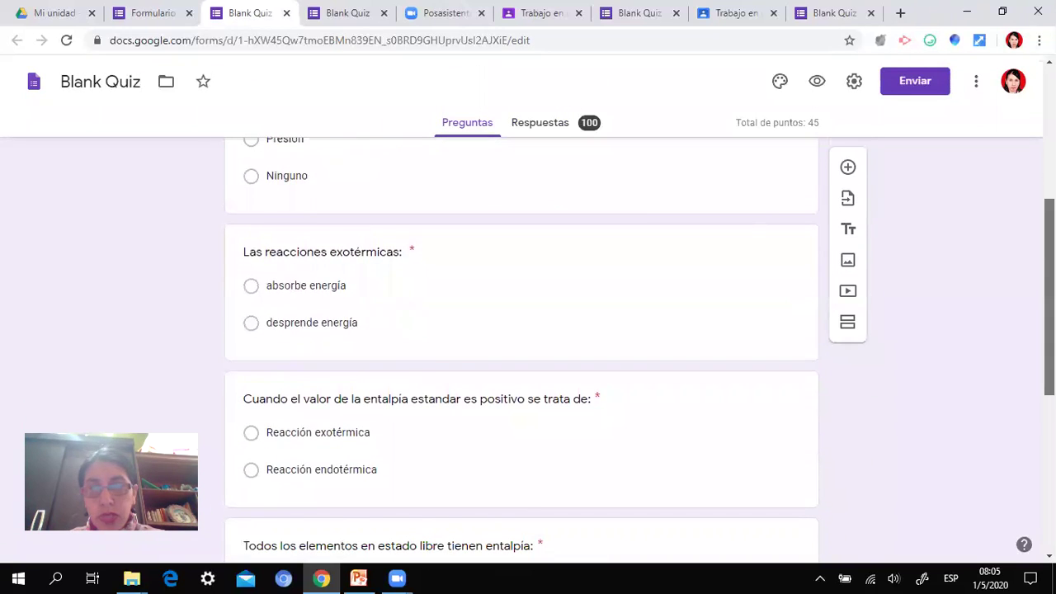
pyautogui.scroll(-3, 743, 155)
pyautogui.scroll(2, 743, 155)
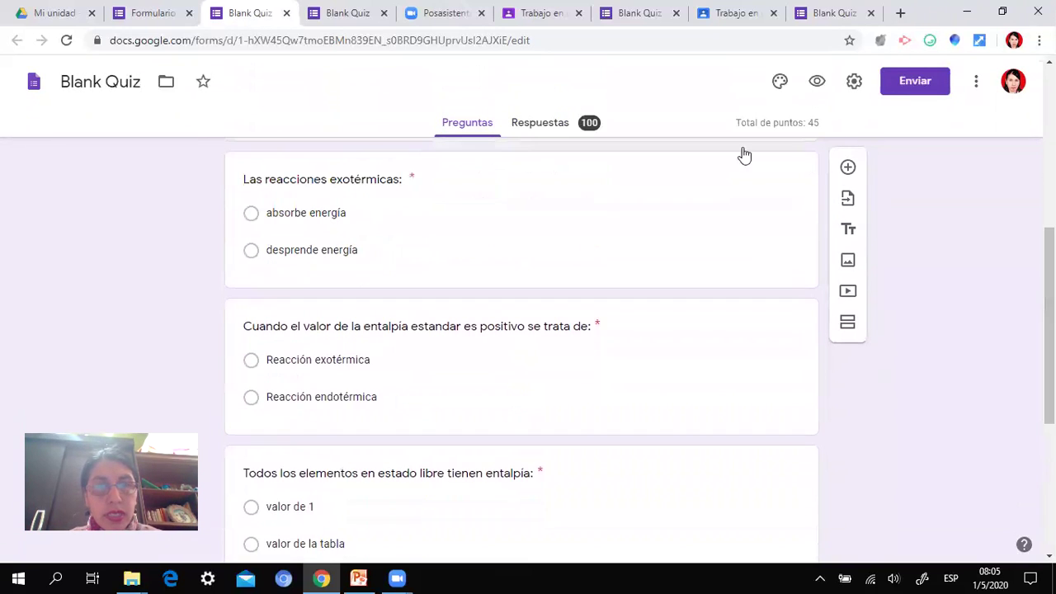
# Step: Review the TERMOQUÍMICA quiz's response summary, including score statistics and frequently missed questions, with a brief return to the QUÍMICA quiz
pyautogui.click(540, 123)
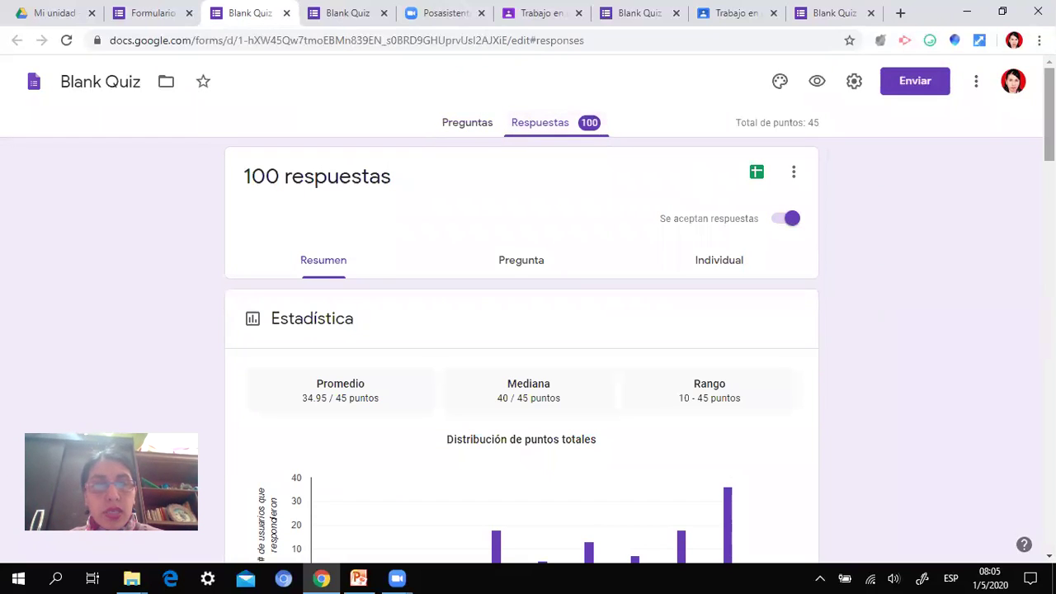
pyautogui.click(469, 124)
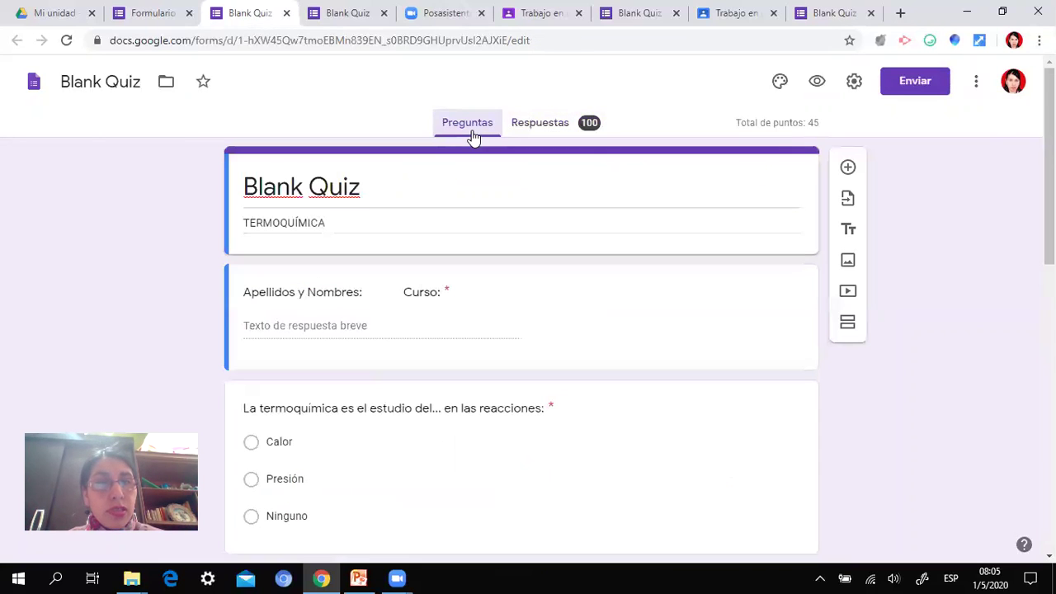
pyautogui.click(539, 124)
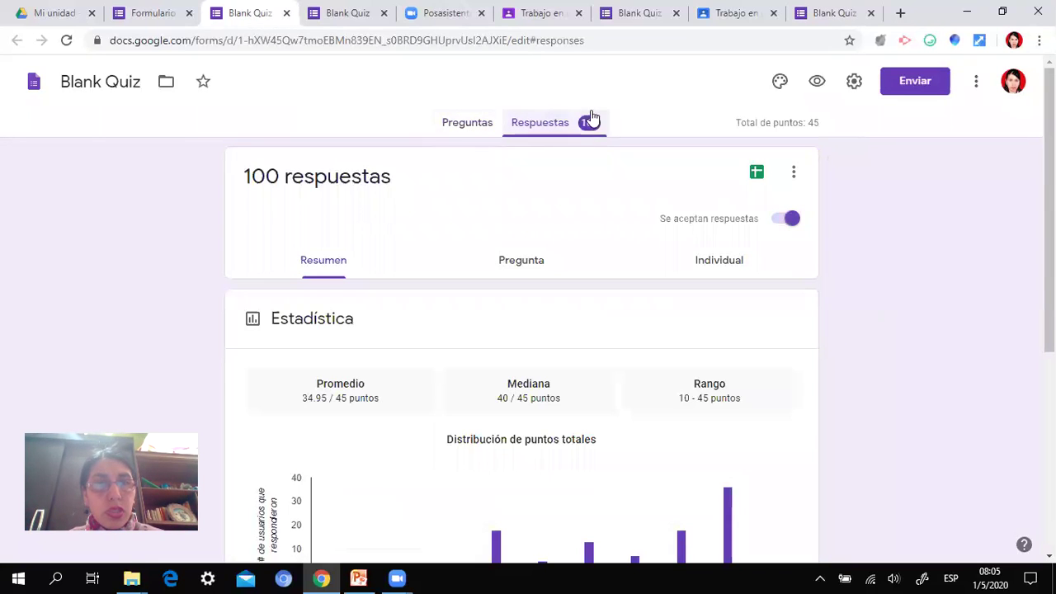
pyautogui.hotkey('ctrl', '9')
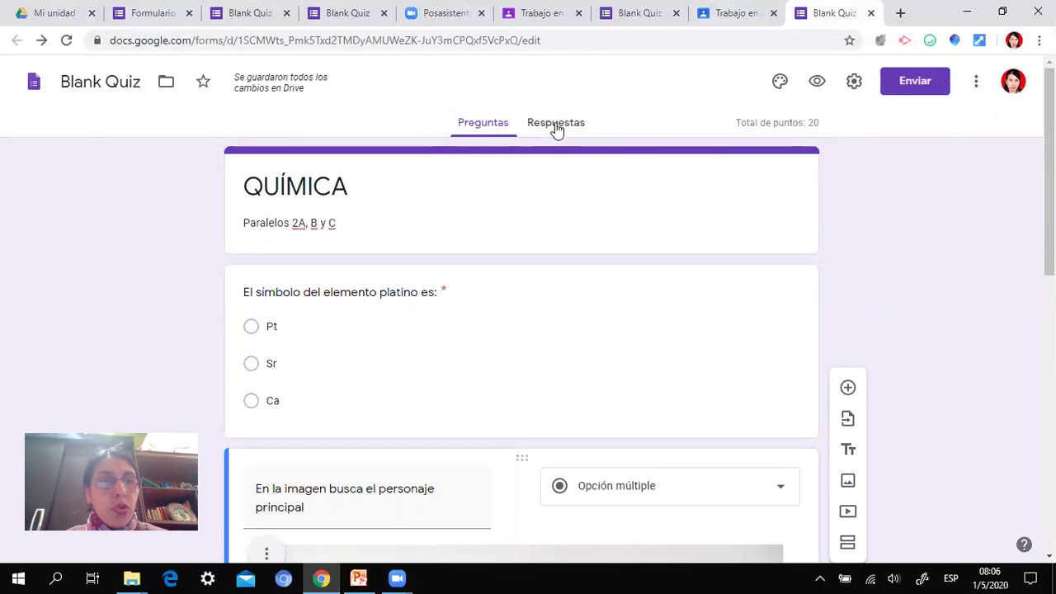
pyautogui.click(181, 13)
pyautogui.click(237, 13)
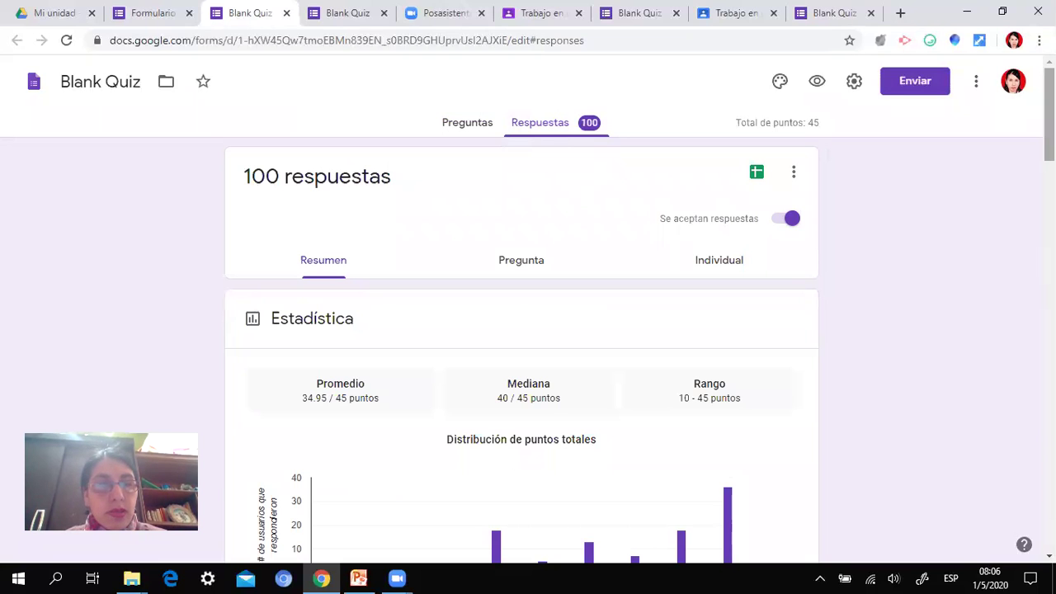
pyautogui.scroll(-1, 522, 330)
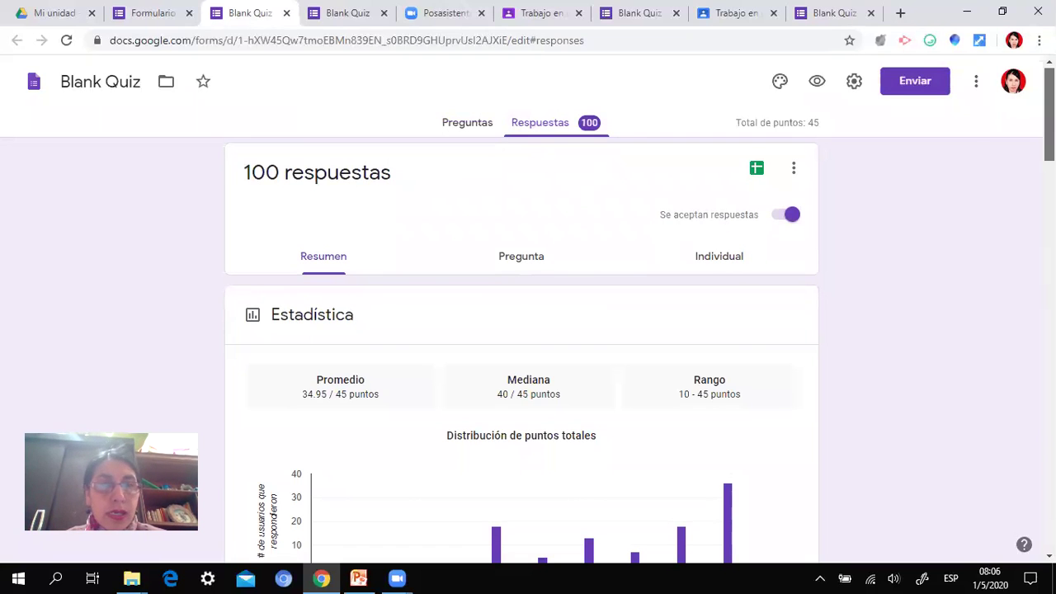
pyautogui.scroll(-6, 521, 329)
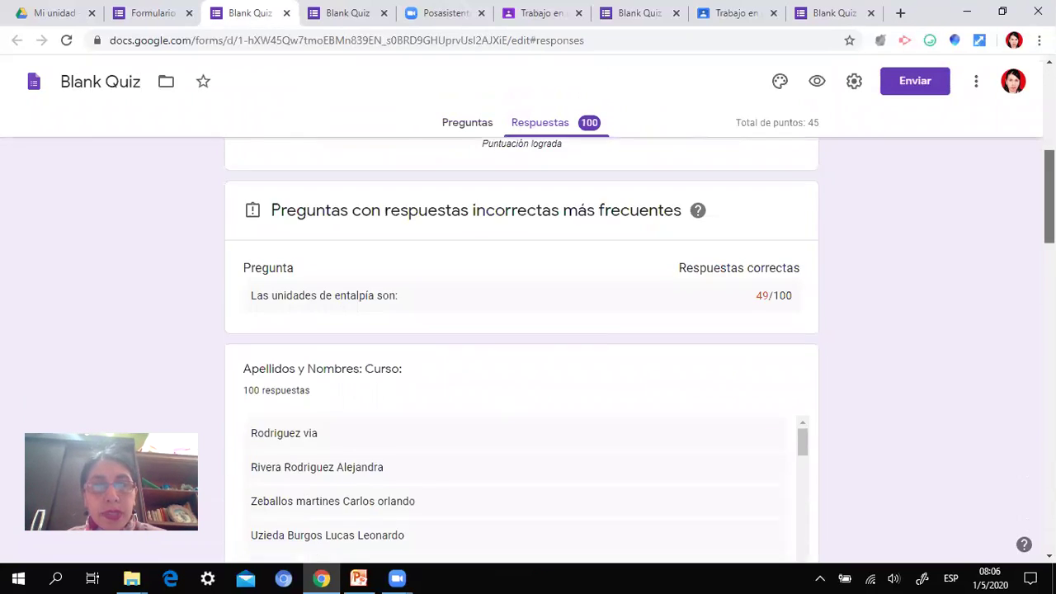
# Step: Create a new spreadsheet named "Blank Quiz (Respuestas)" for the TERMOQUÍMICA quiz responses
pyautogui.scroll(7, 521, 330)
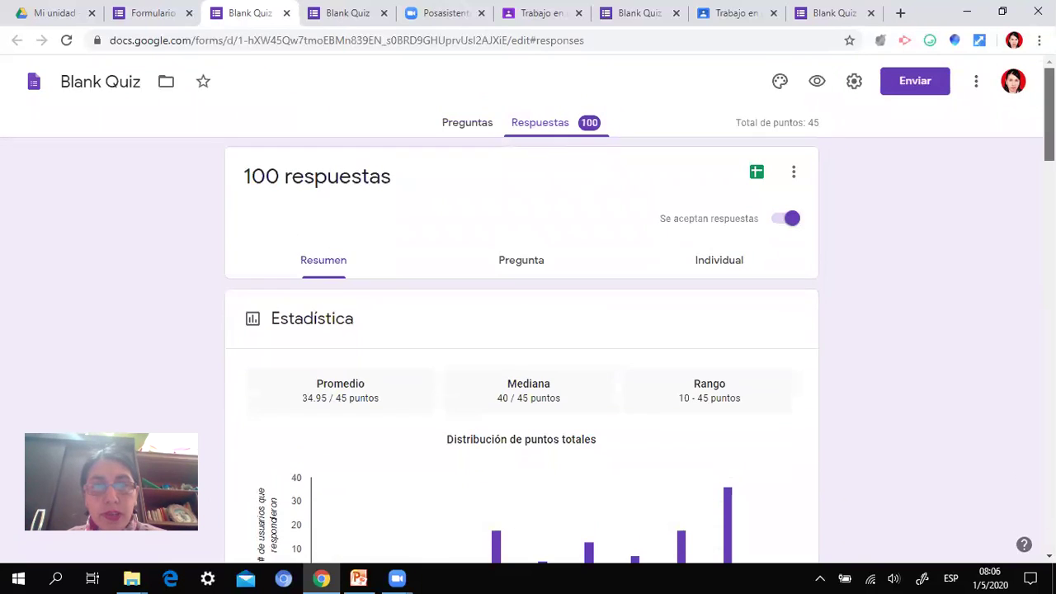
pyautogui.click(757, 175)
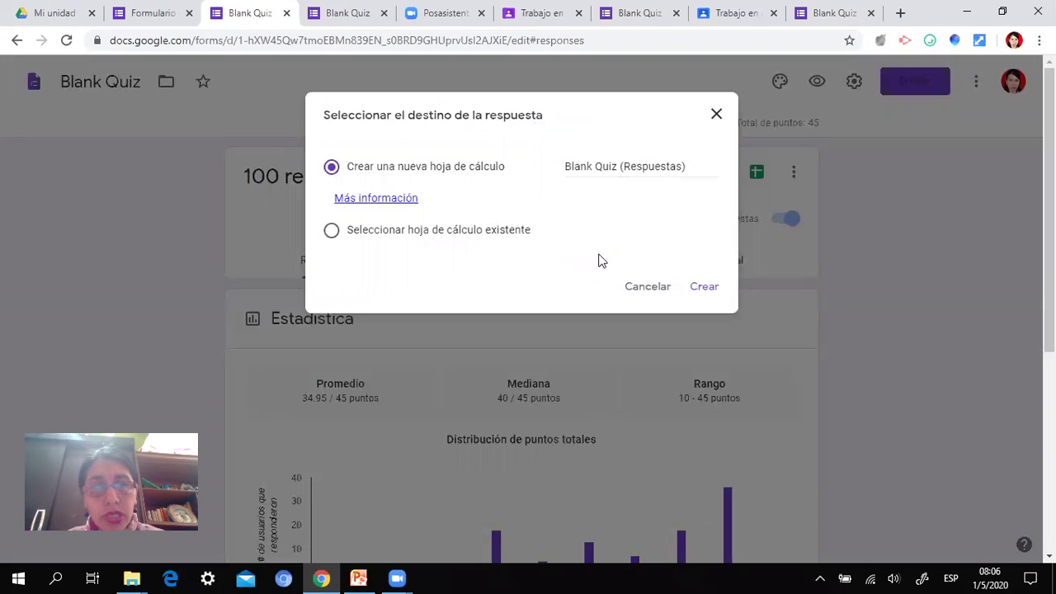
pyautogui.click(700, 289)
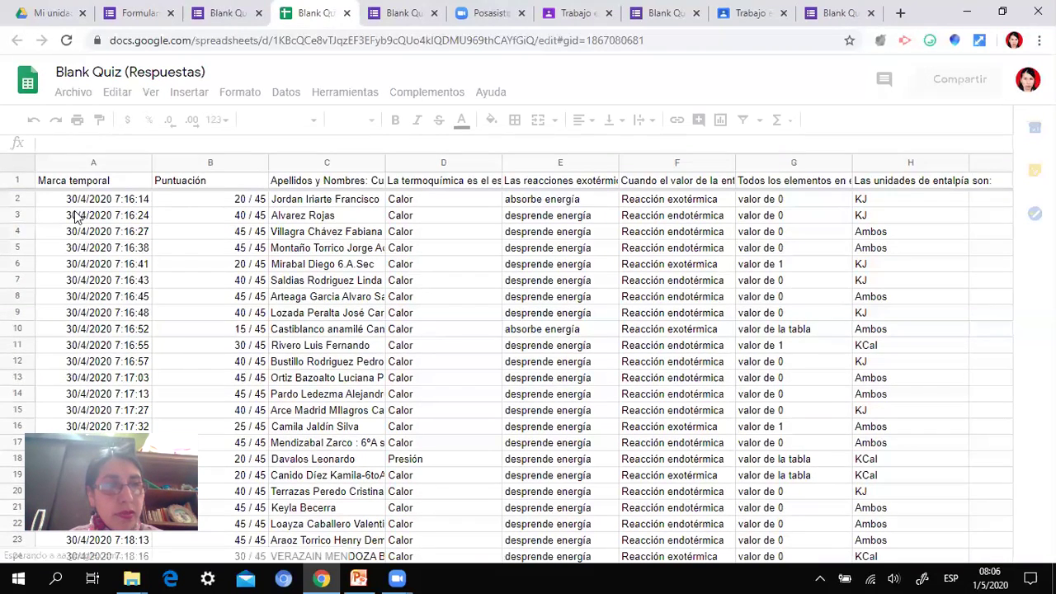
# Step: Examine the response spreadsheet's scores, student names and answers to each question across all its columns
pyautogui.moveTo(161, 226); pyautogui.dragTo(185, 194)
pyautogui.click(187, 196)
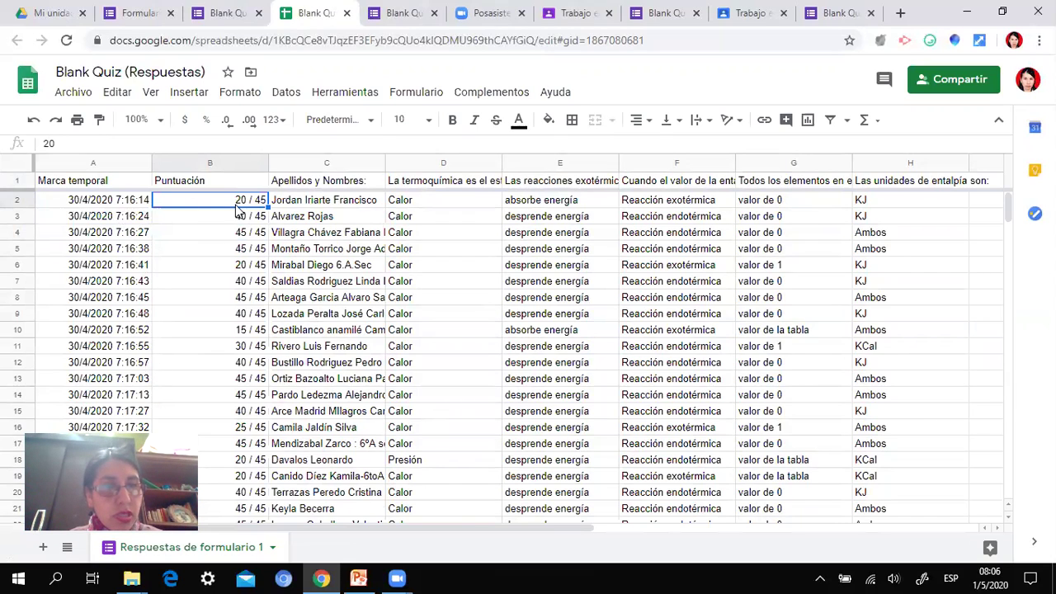
pyautogui.click(343, 202)
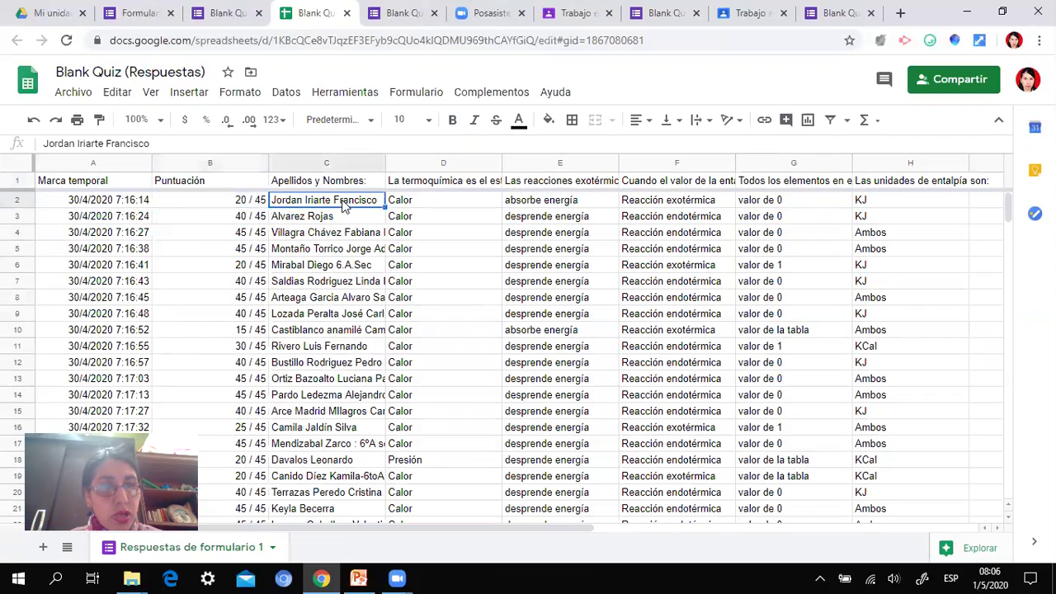
pyautogui.click(443, 206)
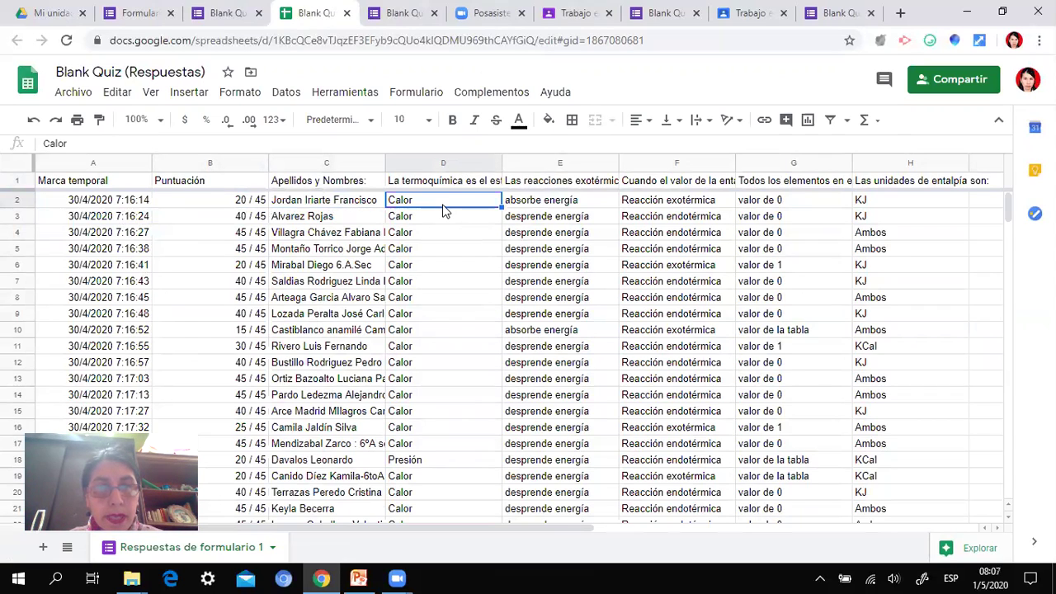
pyautogui.click(538, 203)
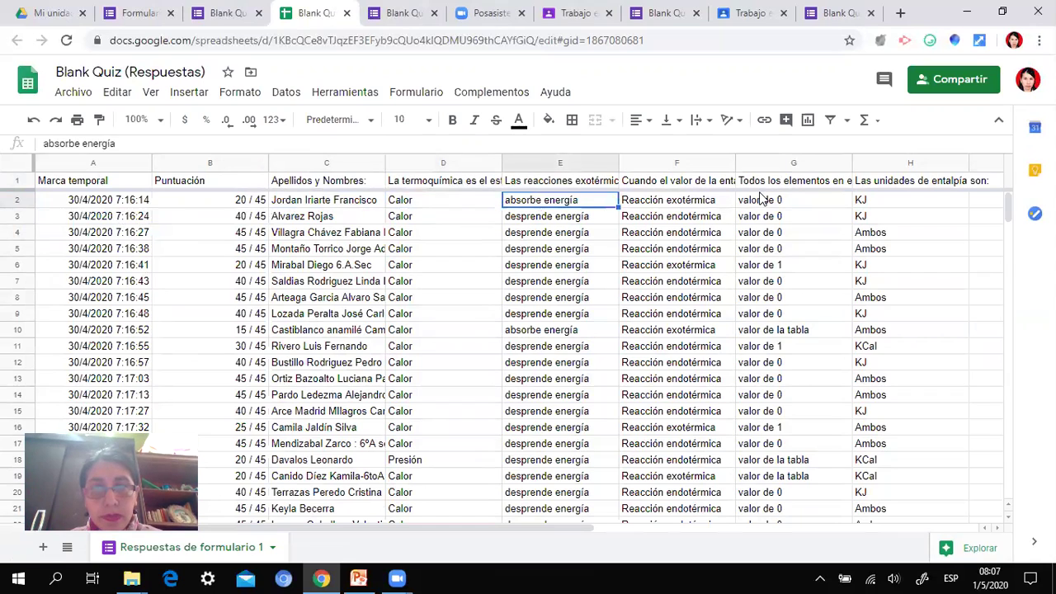
pyautogui.click(866, 214)
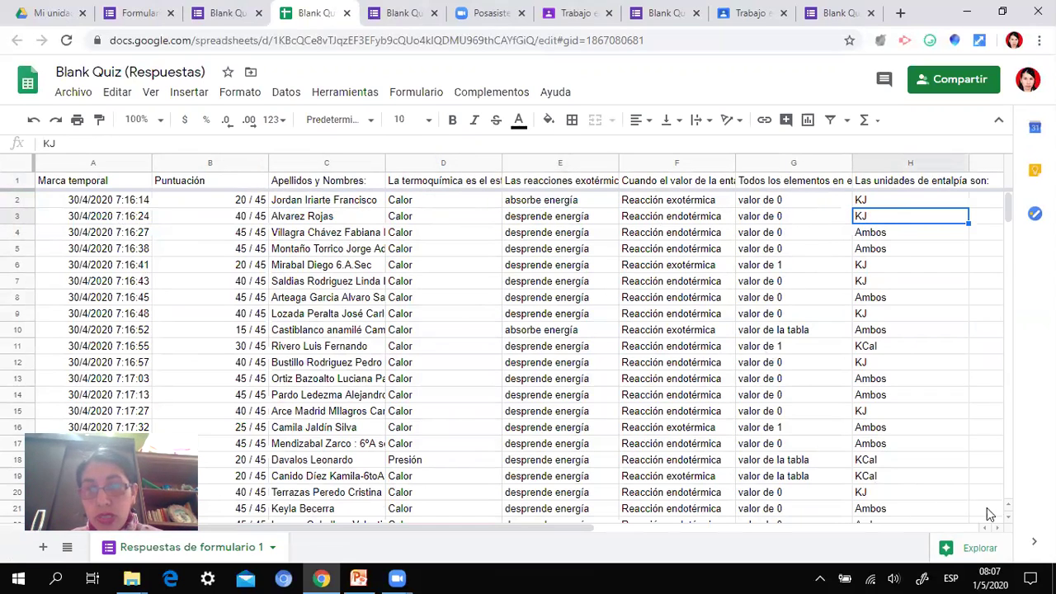
pyautogui.click(999, 529)
pyautogui.click(999, 529)
pyautogui.click(999, 529)
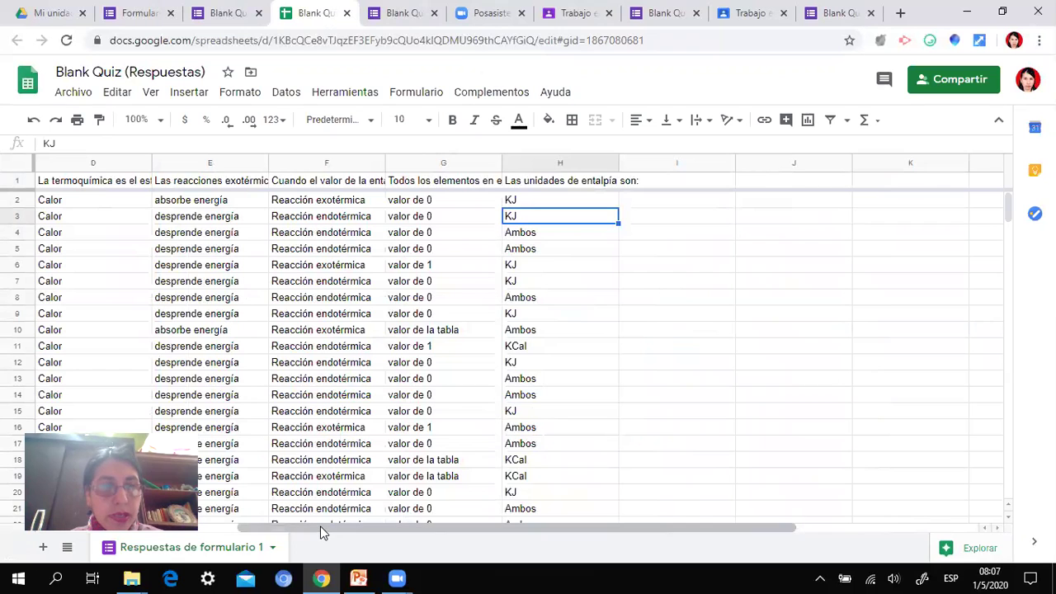
pyautogui.moveTo(320, 525); pyautogui.dragTo(214, 528)
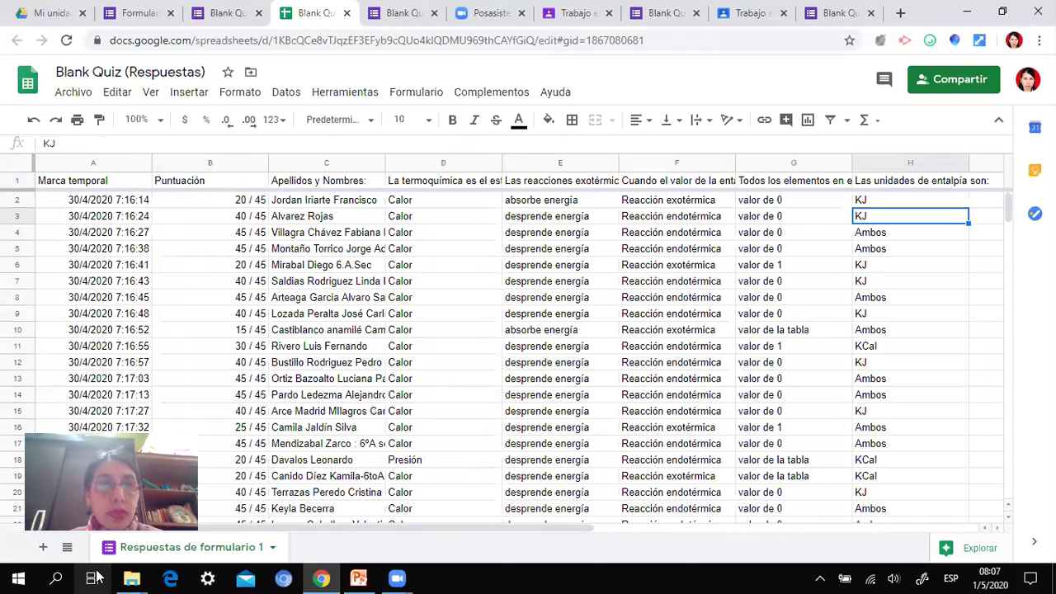
# Step: Look over the TERMOQUÍMICA quiz's questions and responses again and switch to Mi unidad in Google Drive
pyautogui.click(243, 21)
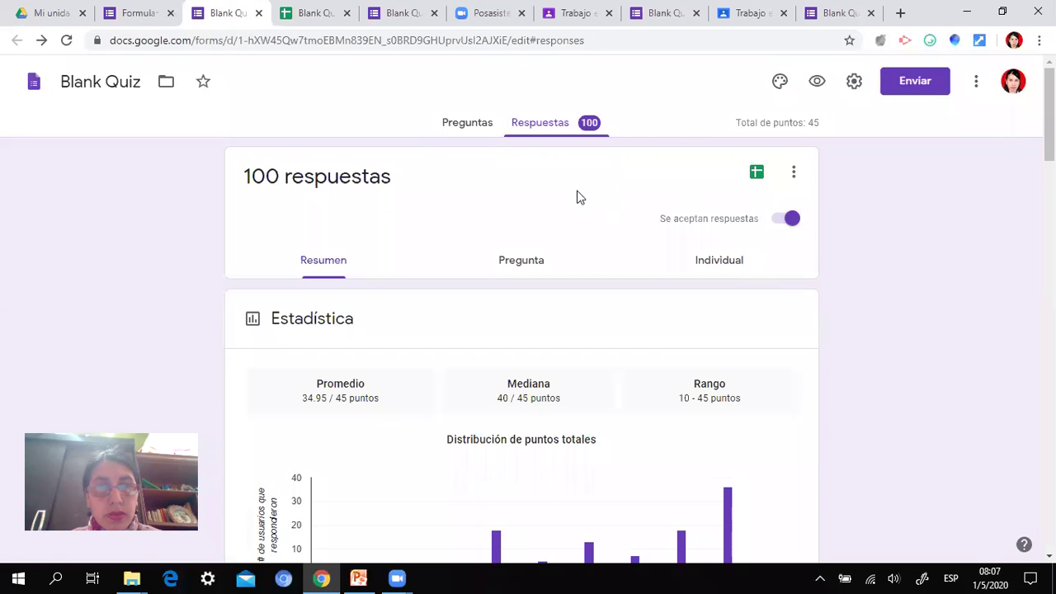
pyautogui.click(489, 131)
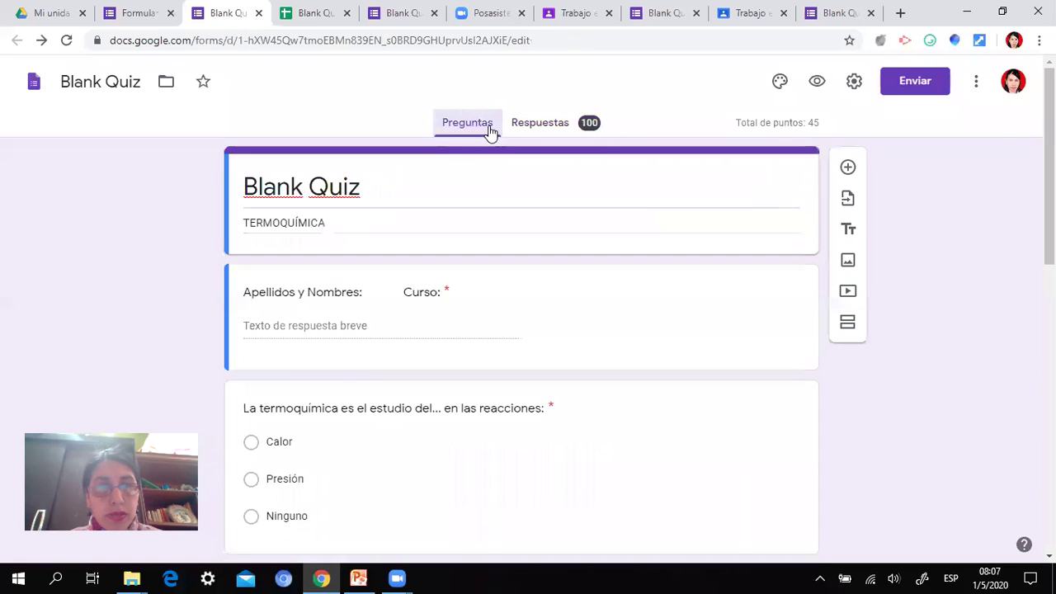
pyautogui.click(533, 126)
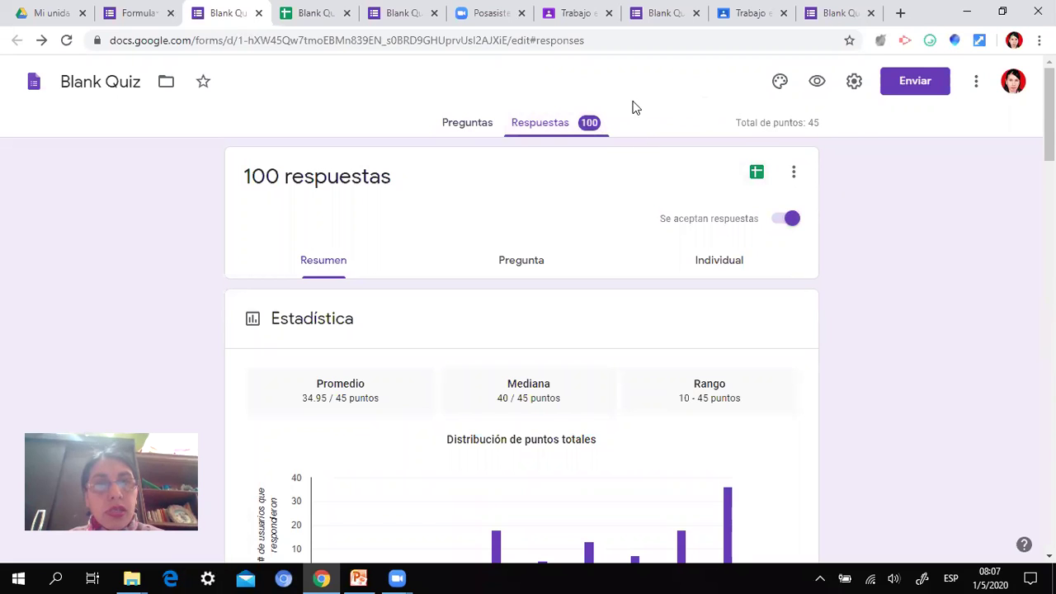
pyautogui.click(53, 14)
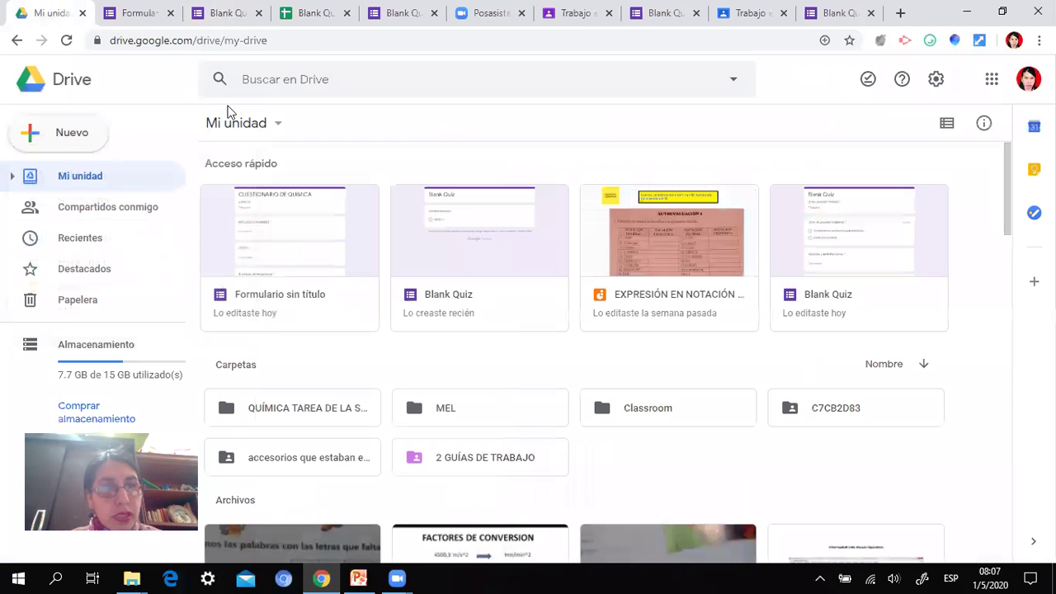